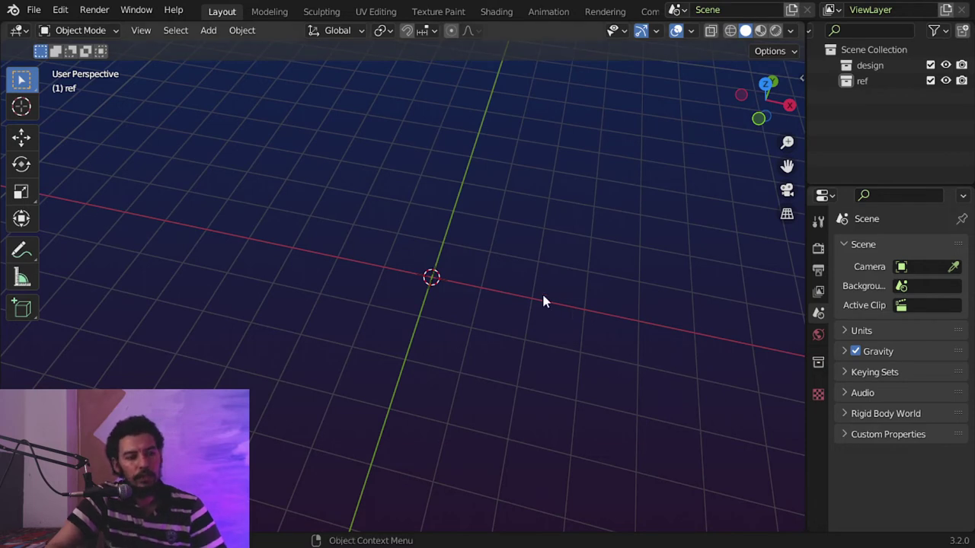
Step: In top view, add the reference image blender_community_badge_white.png from the ref folder, aligned to the view
mouse_move(537, 305)
middle_down()
mouse_move(607, 276)
mouse_move(531, 307)
middle_up()
key(KP_7)
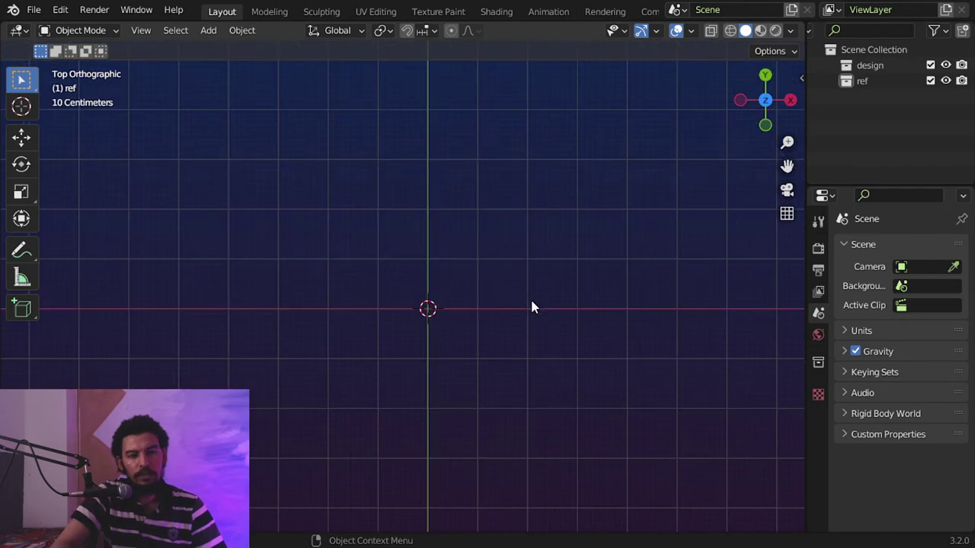
scroll(485, 418, up, 2)
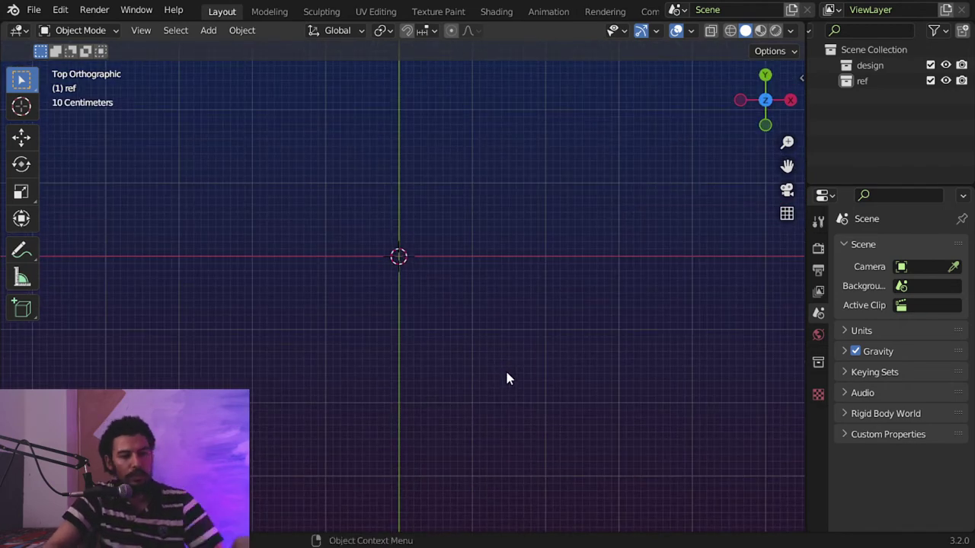
scroll(479, 386, up, 2)
scroll(487, 381, down, 1)
shift+middle_drag(384, 263, 416, 373)
scroll(458, 323, up, 2)
key(shift+a)
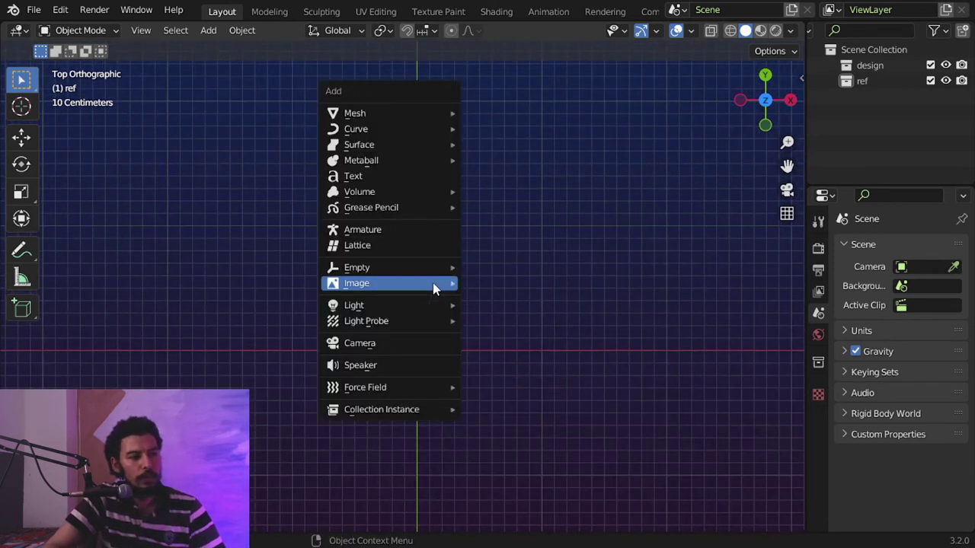
mouse_move(428, 285)
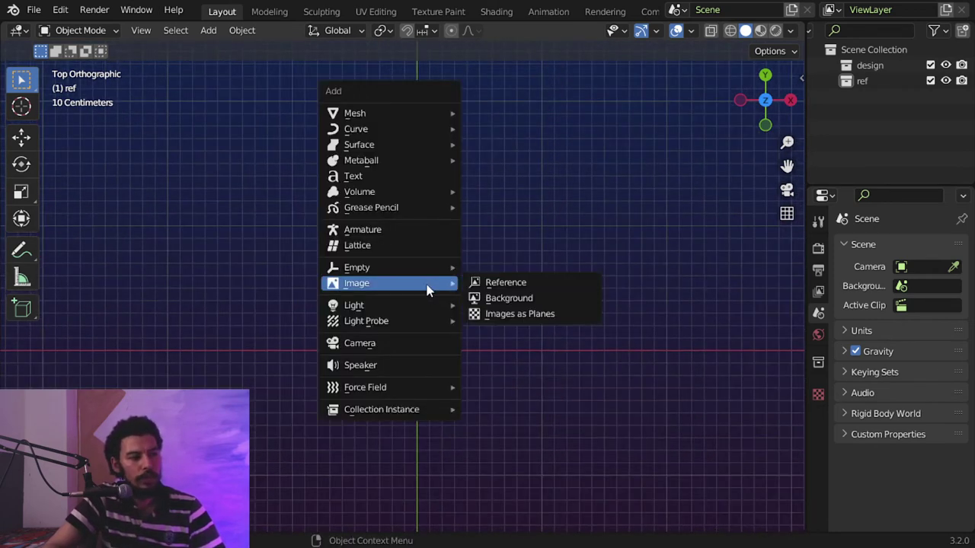
click(515, 284)
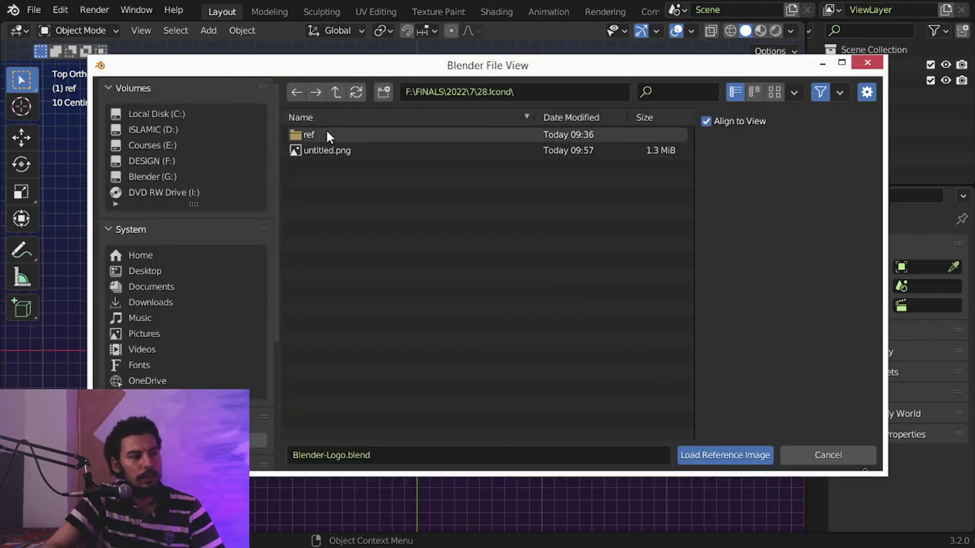
double_click(327, 136)
click(772, 92)
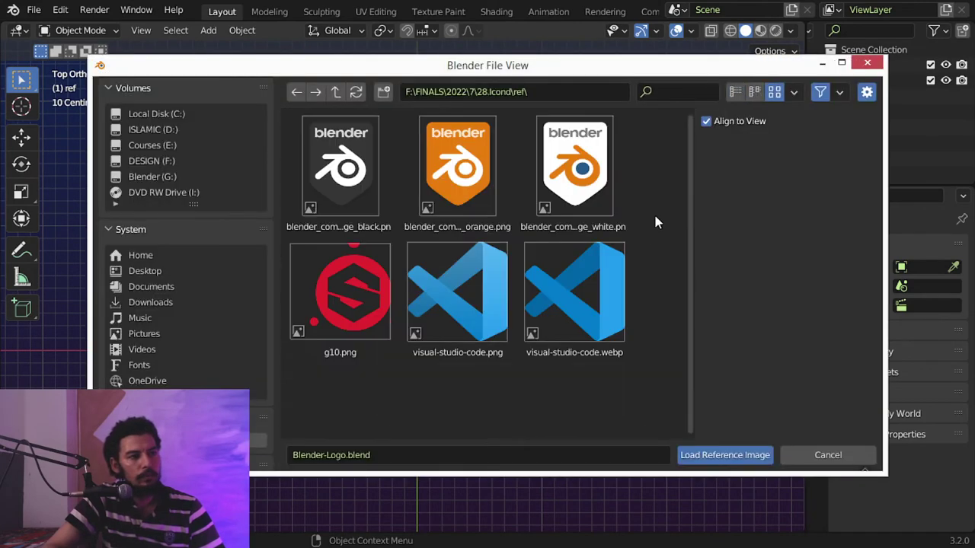
click(587, 172)
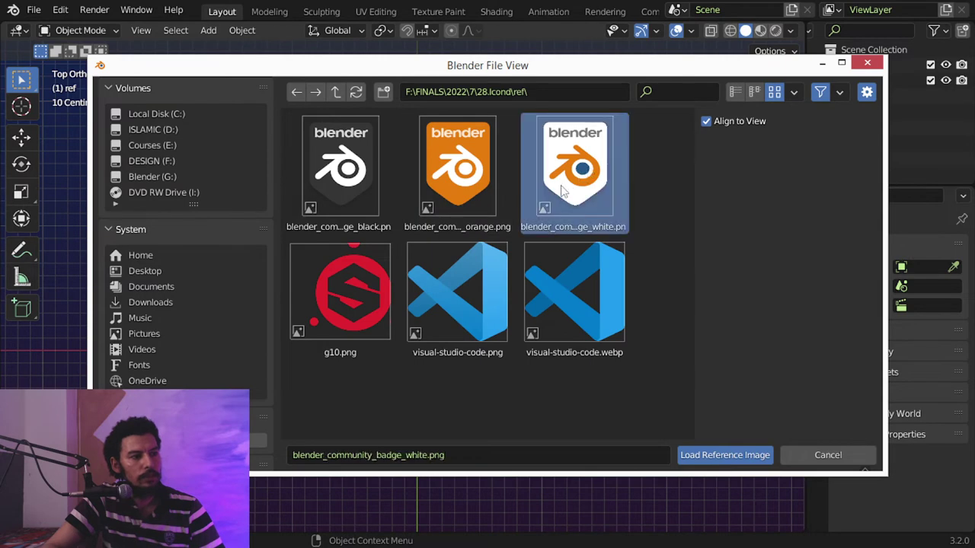
double_click(606, 183)
scroll(521, 356, down, 3)
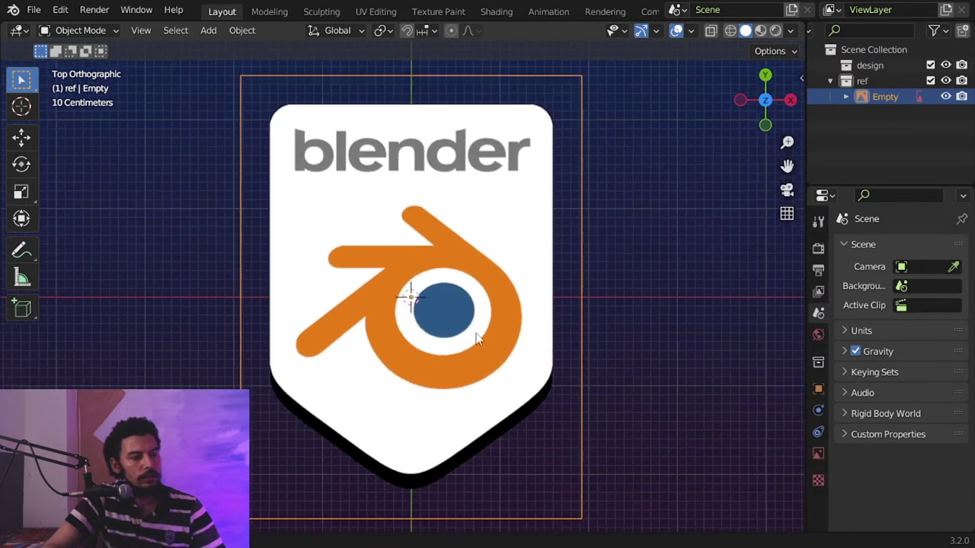
Step: Lower the badge reference image along the global Z axis and return to the top view
middle_drag(526, 342, 479, 228)
key(g)
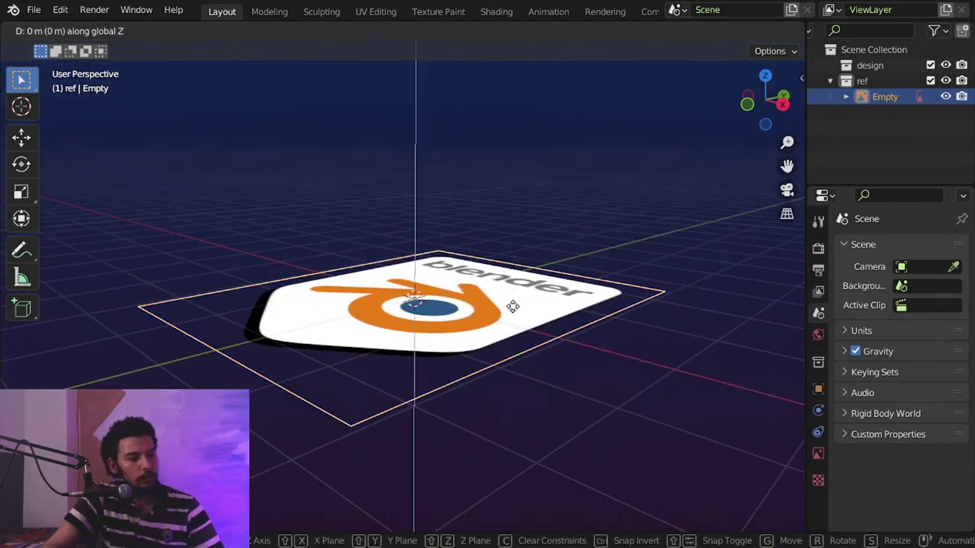
key(z)
click(532, 367)
key(KP_7)
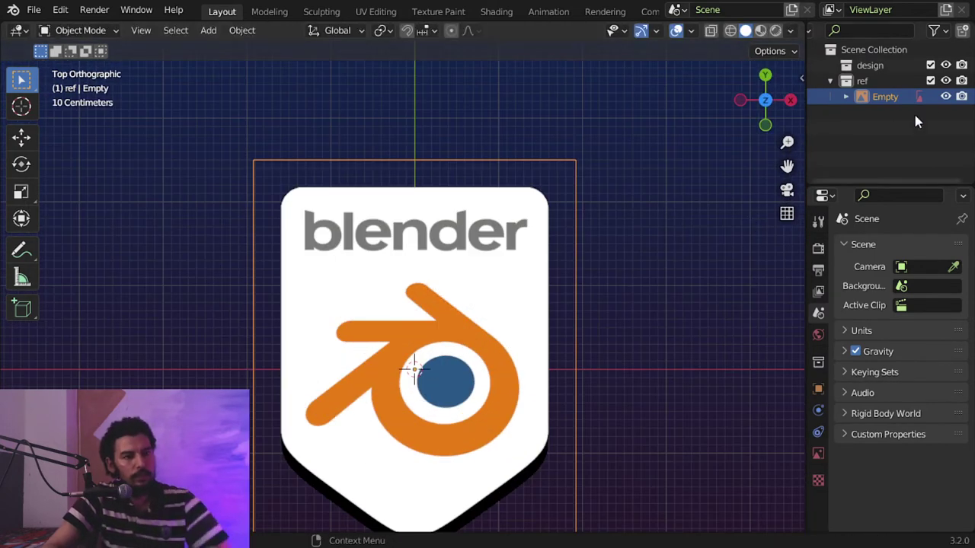
Step: Scale the badge reference image by 0.5 and make the ref collection unselectable in the viewport
click(934, 31)
click(829, 79)
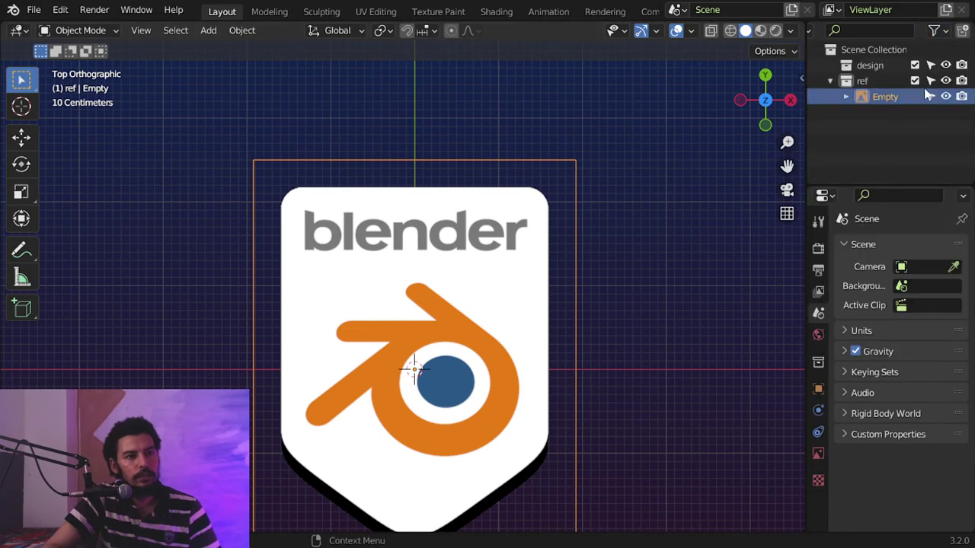
text(s.5)
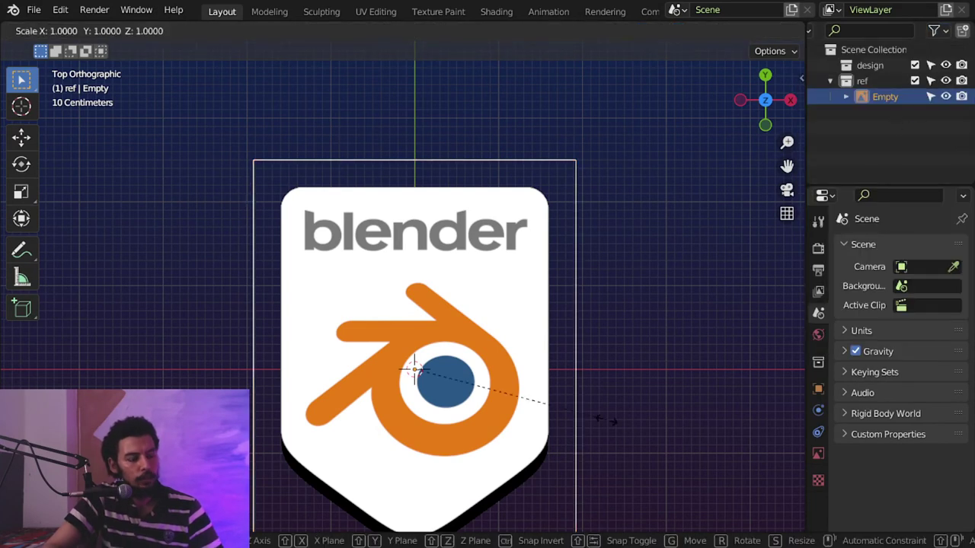
key(Return)
click(931, 80)
Step: Place the 3D cursor at the centre of the blue pupil in the Blender logo
scroll(516, 318, up, 4)
scroll(459, 330, up, 5)
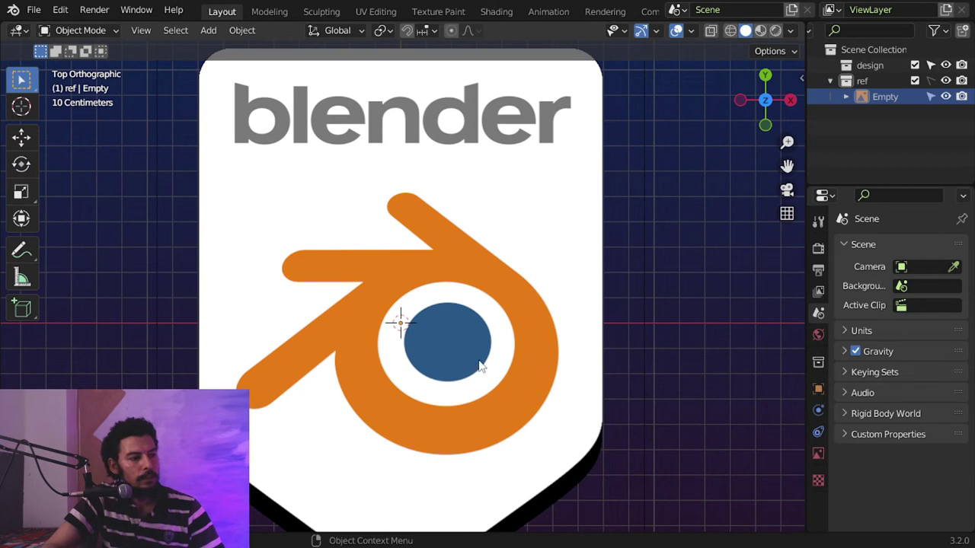
shift+right_drag(455, 359, 446, 343)
key(shift+a)
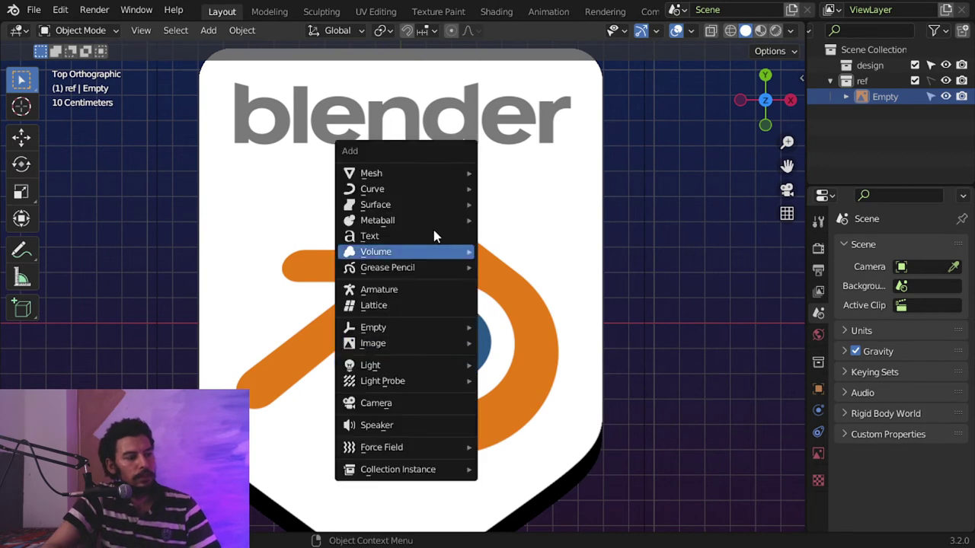
key(Escape)
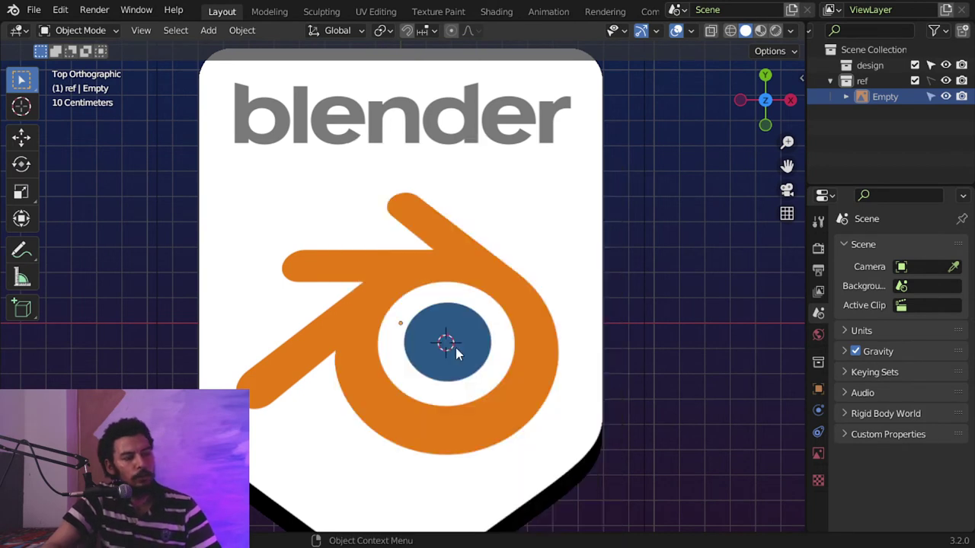
key(shift+a)
mouse_move(470, 158)
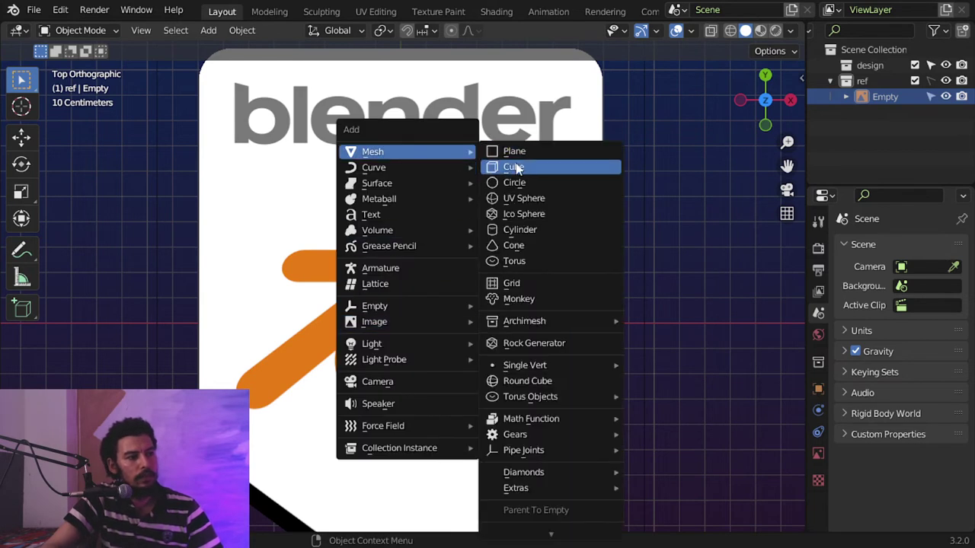
click(529, 183)
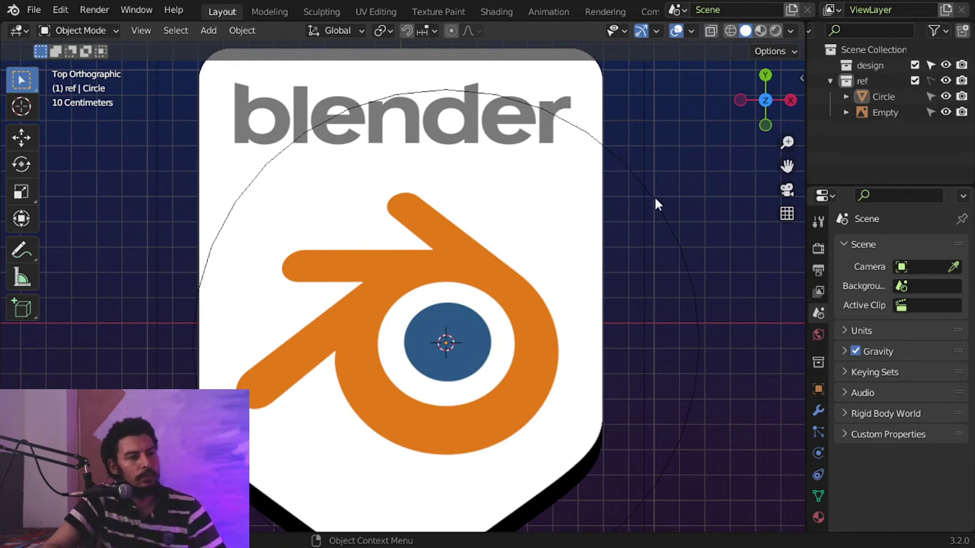
click(881, 96)
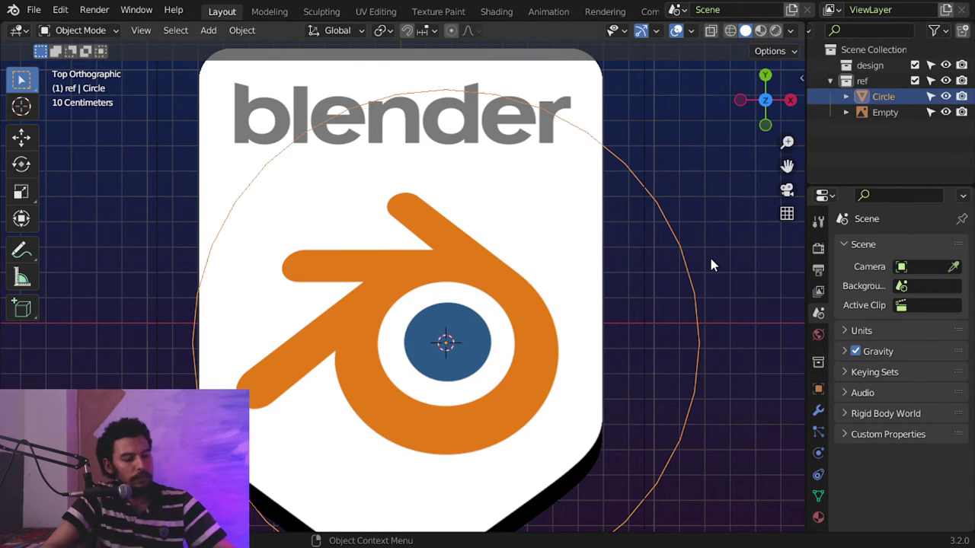
key(x)
click(632, 300)
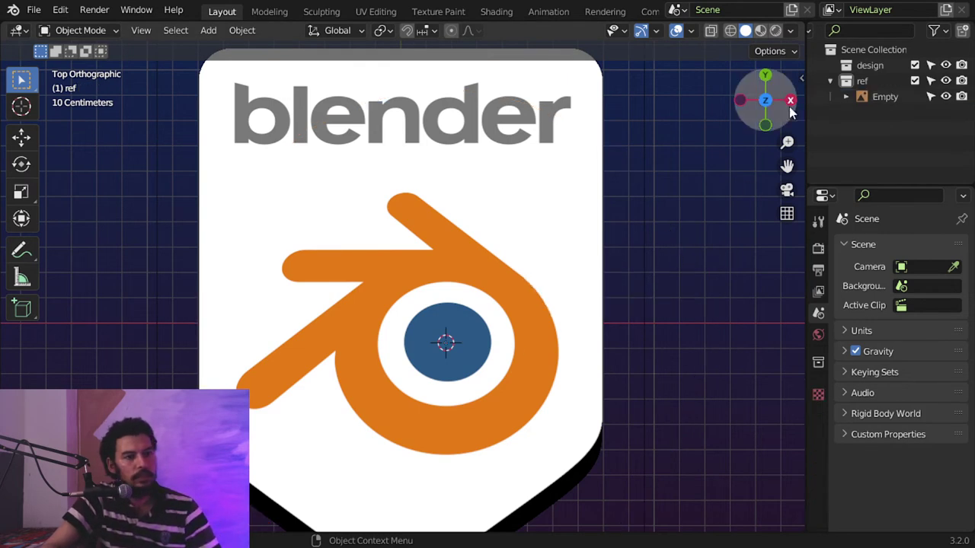
Step: Add a mesh circle with 24 vertices to the design collection at the 3D cursor
click(870, 64)
key(shift+a)
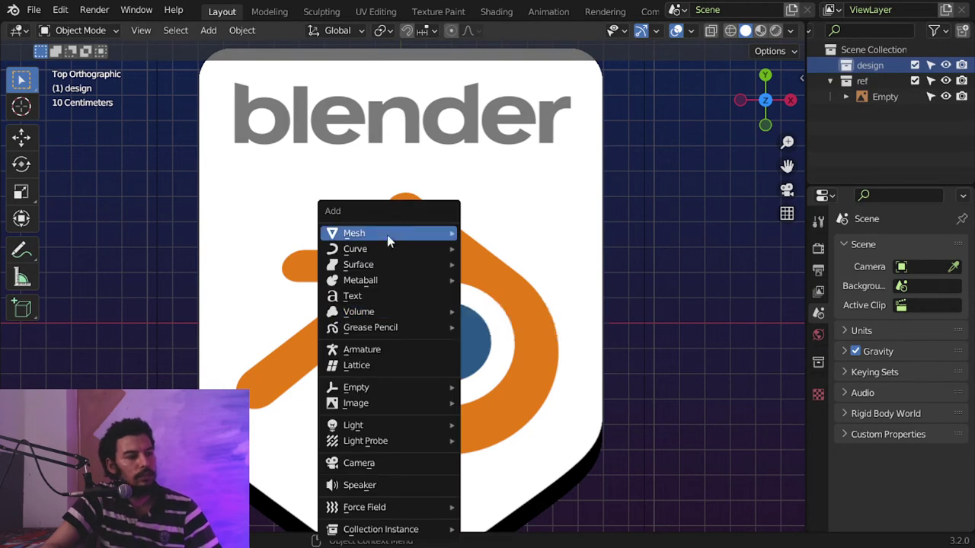
mouse_move(381, 233)
click(506, 264)
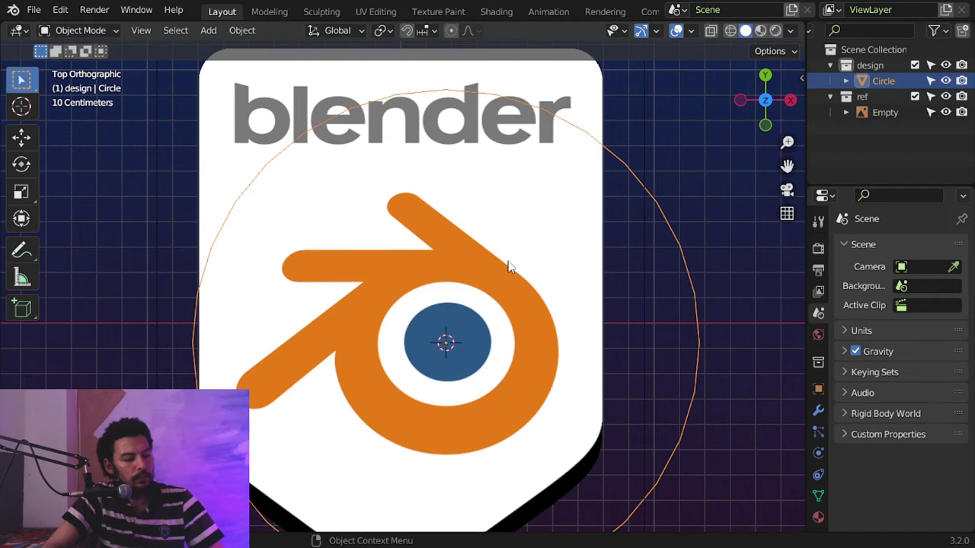
key(F9)
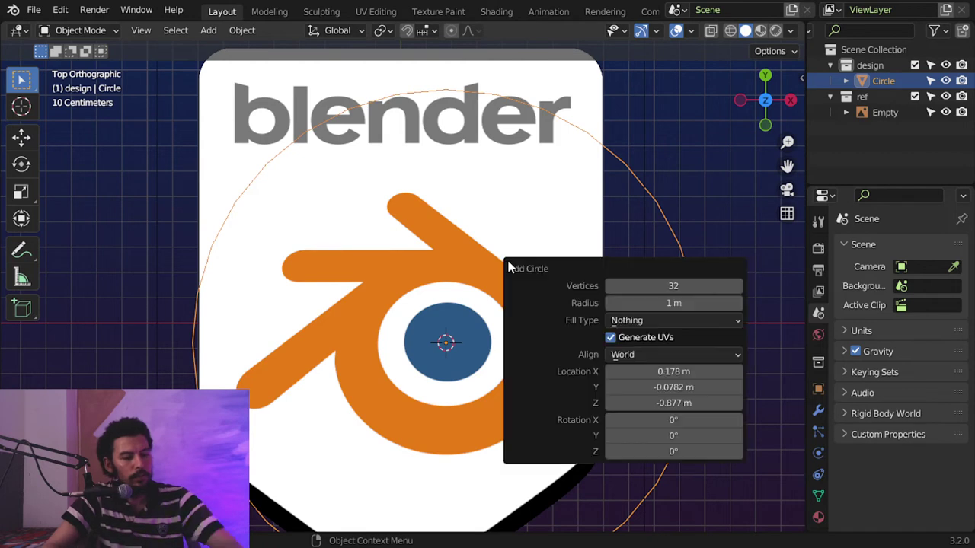
click(673, 286)
text(24)
key(Return)
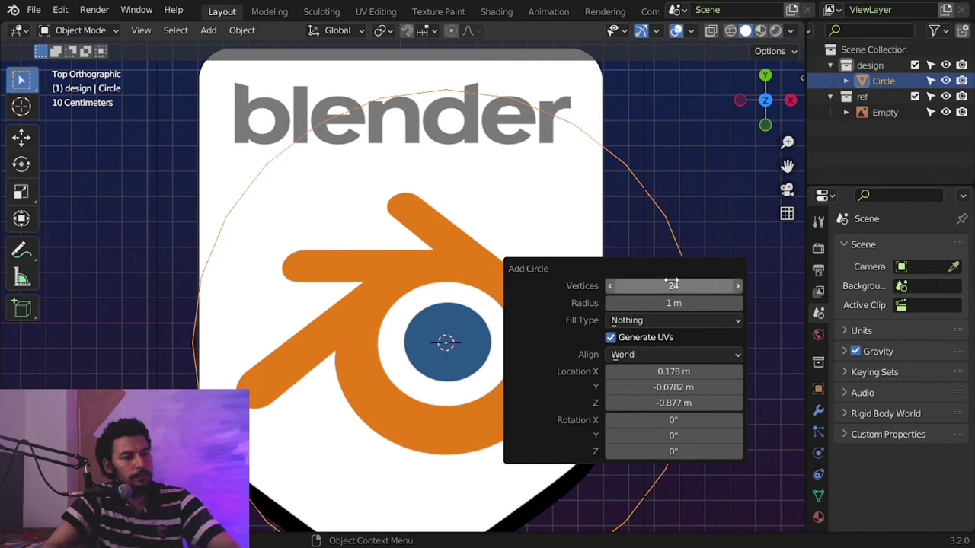
Step: Scale the circle down to the outer edge of the orange ring and shift it to fit the logo
key(s)
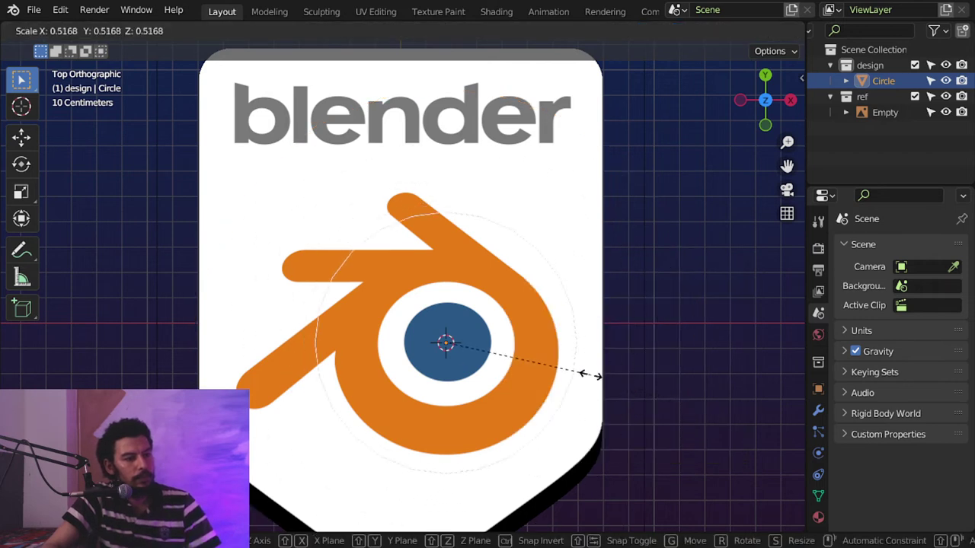
click(556, 340)
shift+middle_drag(555, 334, 523, 247)
ctrl+middle_drag(523, 246, 514, 263)
key(g)
click(520, 273)
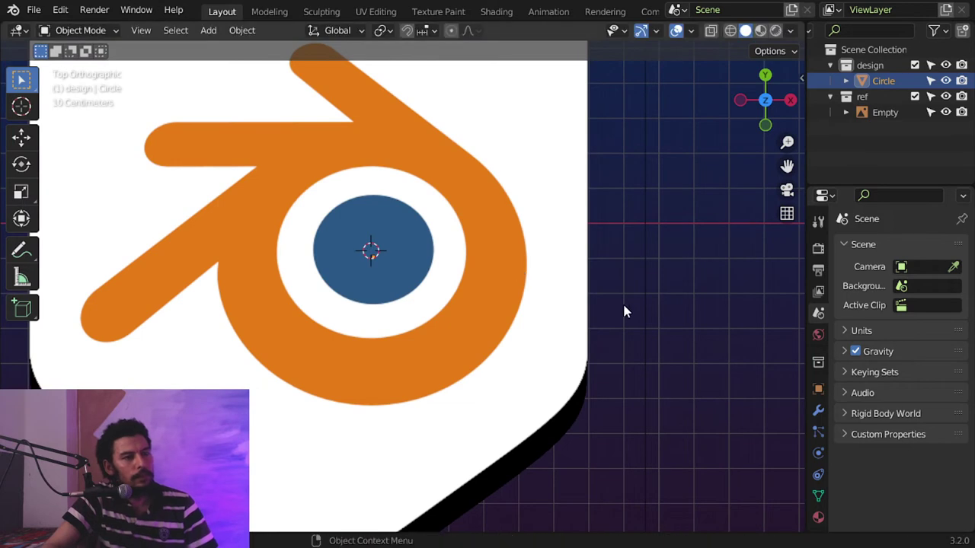
Step: Enable opacity for the badge reference image and reduce it to 0.359
click(884, 112)
click(817, 453)
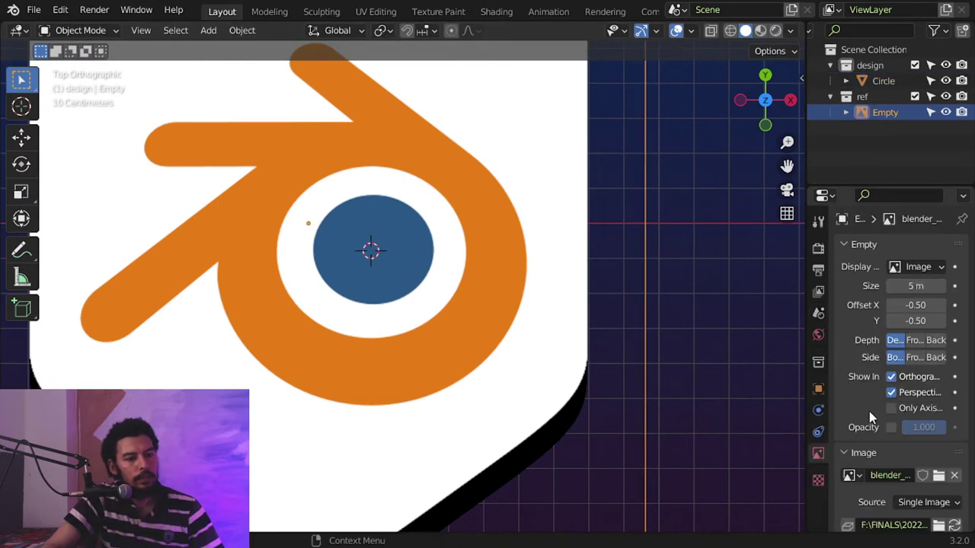
click(891, 428)
drag(922, 433, 895, 434)
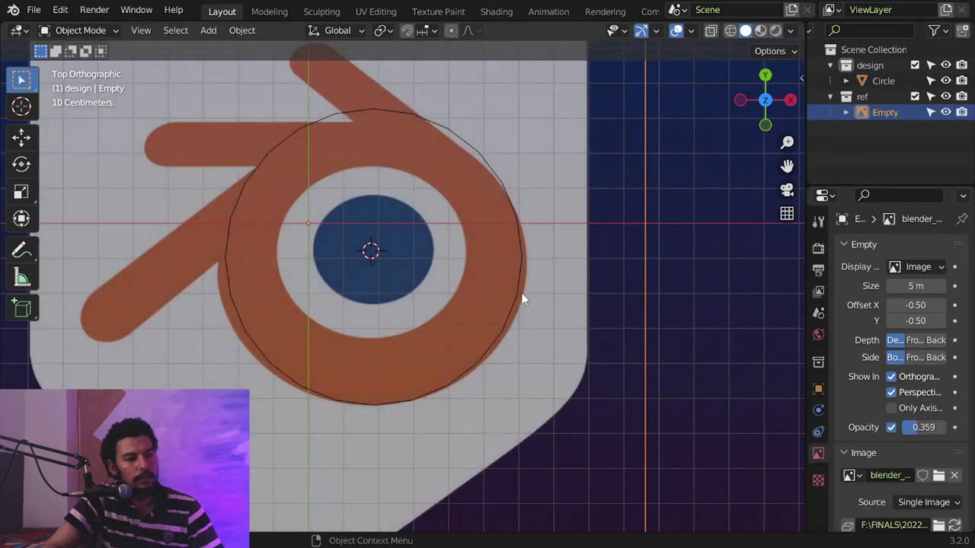
scroll(789, 395, down, 2)
Step: In Edit Mode, scale the circle's vertices by about 1.01 along X to fit the orange ring's width
click(884, 81)
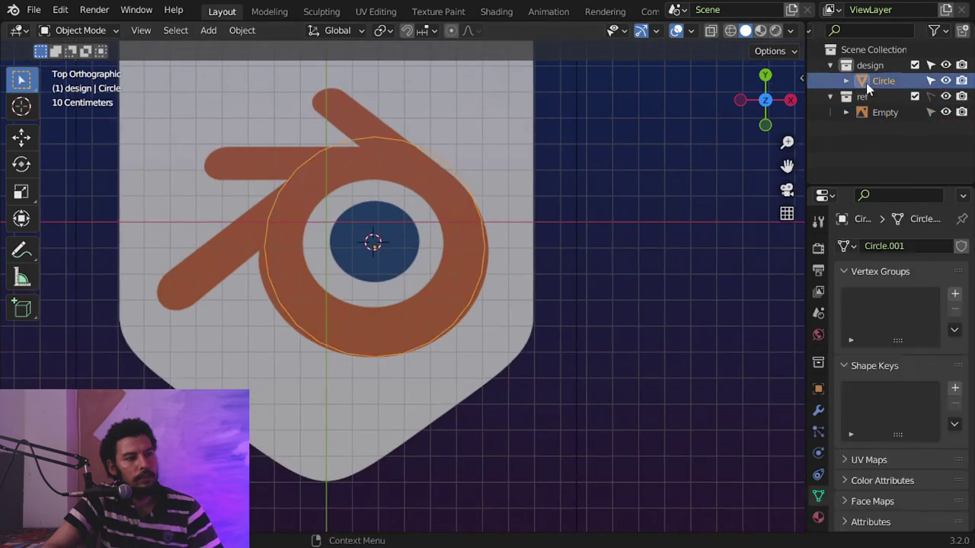
key(Tab)
scroll(452, 279, up, 4)
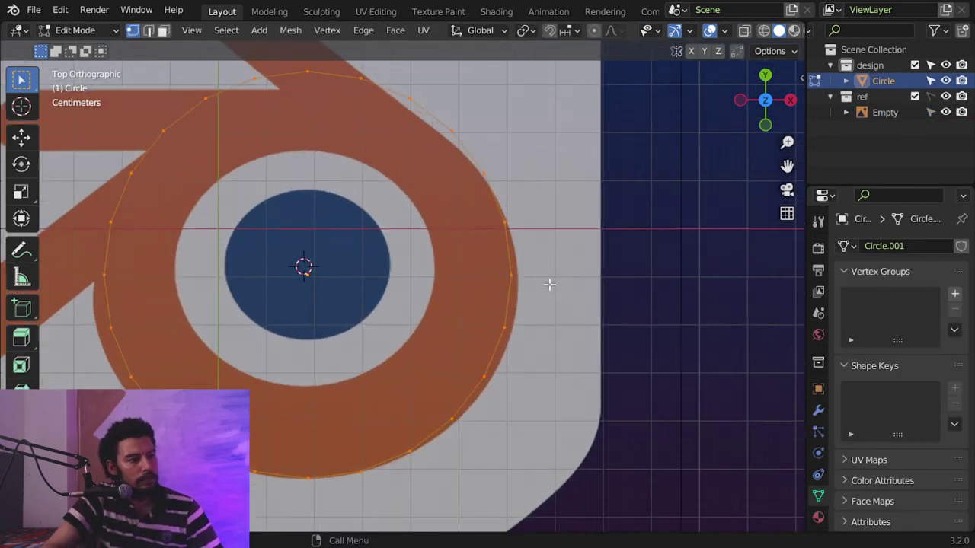
key(g)
key(Escape)
key(s)
key(x)
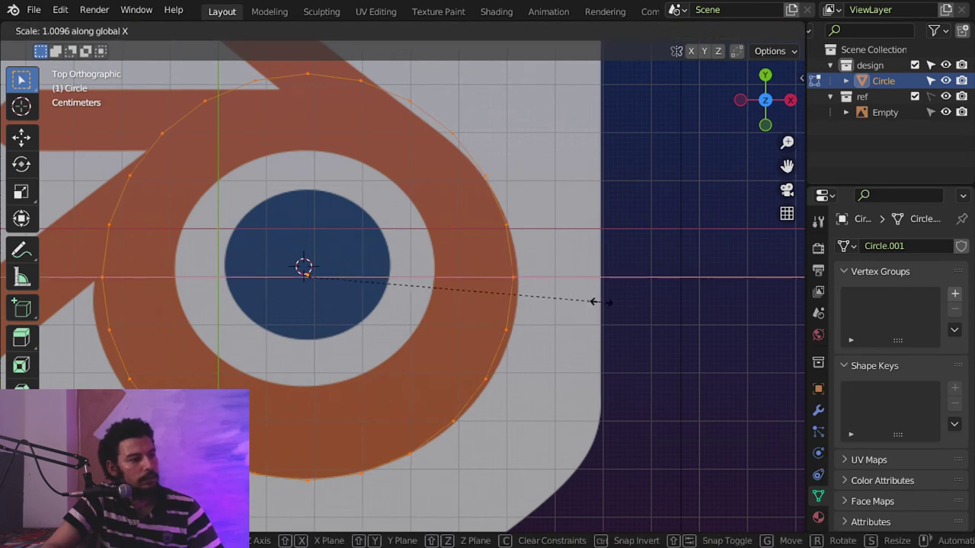
click(601, 303)
Step: Move the circle's leftmost vertex to the corner where the logo's lower arm meets the orange ring
shift+middle_drag(450, 217, 504, 248)
shift+middle_drag(472, 192, 514, 256)
ctrl+middle_drag(525, 276, 526, 255)
shift+middle_drag(442, 214, 526, 243)
ctrl+middle_drag(445, 265, 445, 258)
shift+middle_drag(324, 309, 411, 246)
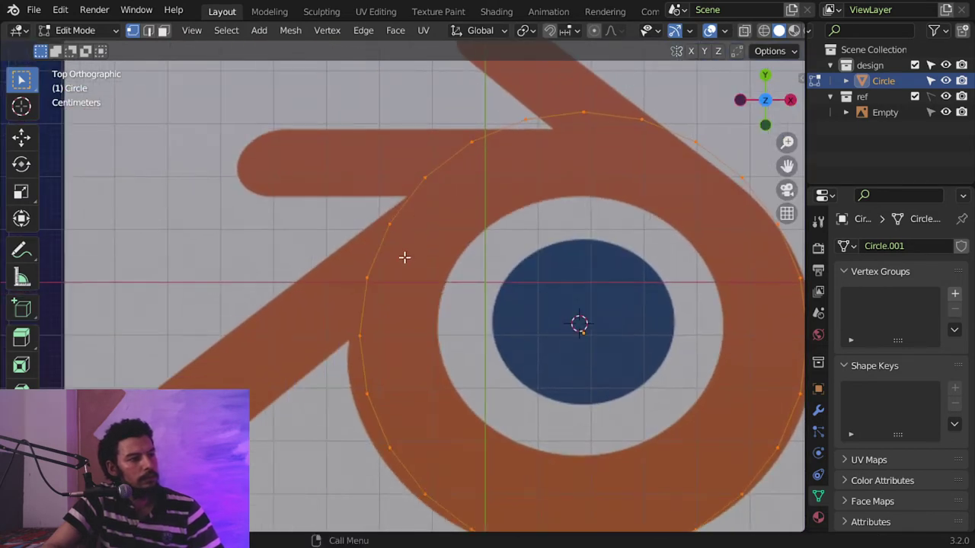
click(364, 325)
key(g)
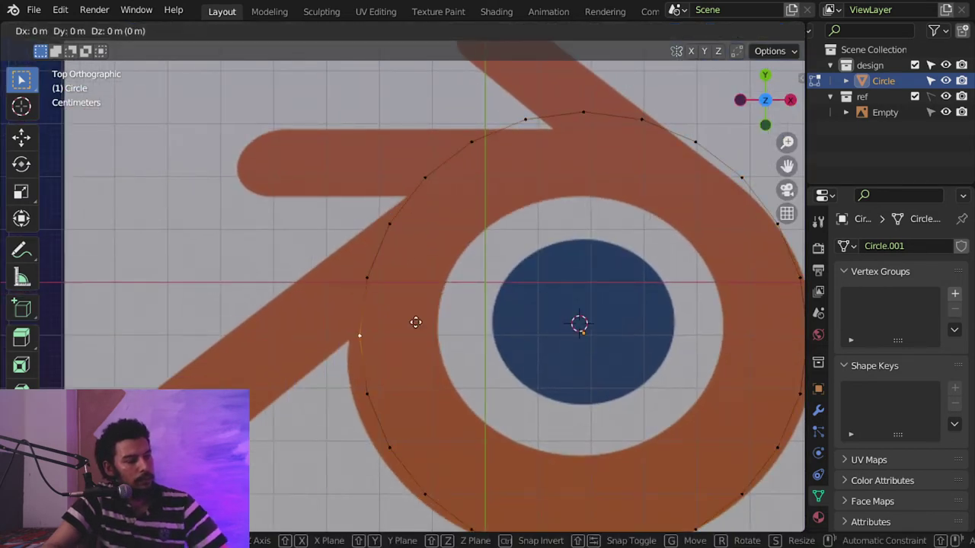
click(408, 351)
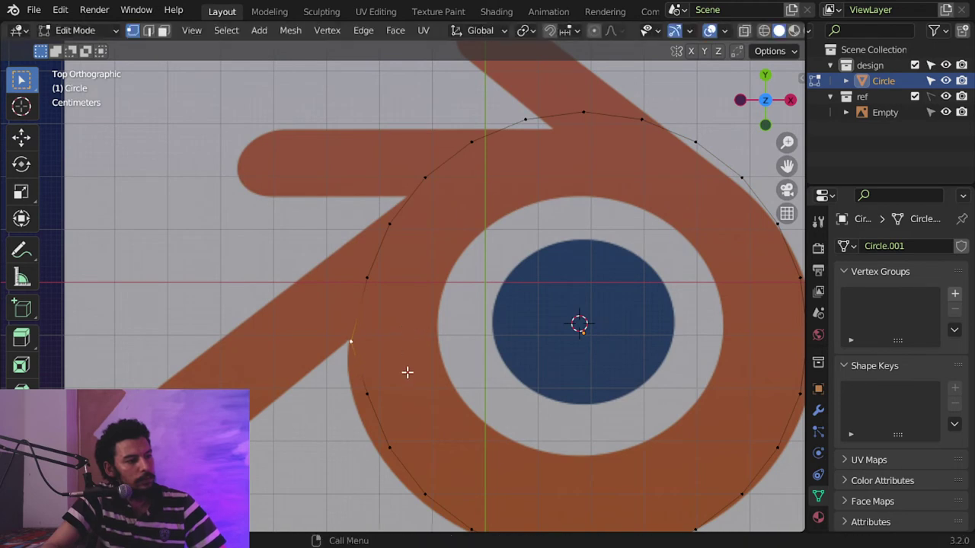
Step: Move the circle's lower-left vertices onto the outer edge of the orange ring
key(g)
click(434, 343)
shift+middle_drag(379, 448, 312, 323)
key(g)
click(373, 322)
click(361, 365)
key(g)
click(363, 372)
Step: Move the two lower-right vertices and the rightmost vertex outward onto the orange ring's outer edge
click(700, 332)
key(g)
click(720, 327)
click(734, 267)
key(g)
click(741, 263)
click(740, 221)
key(g)
click(747, 221)
Step: Move the circle's upper-right vertices onto the ring's outer edge and up to where the upper arm's outer edge begins
shift+middle_drag(677, 151, 529, 265)
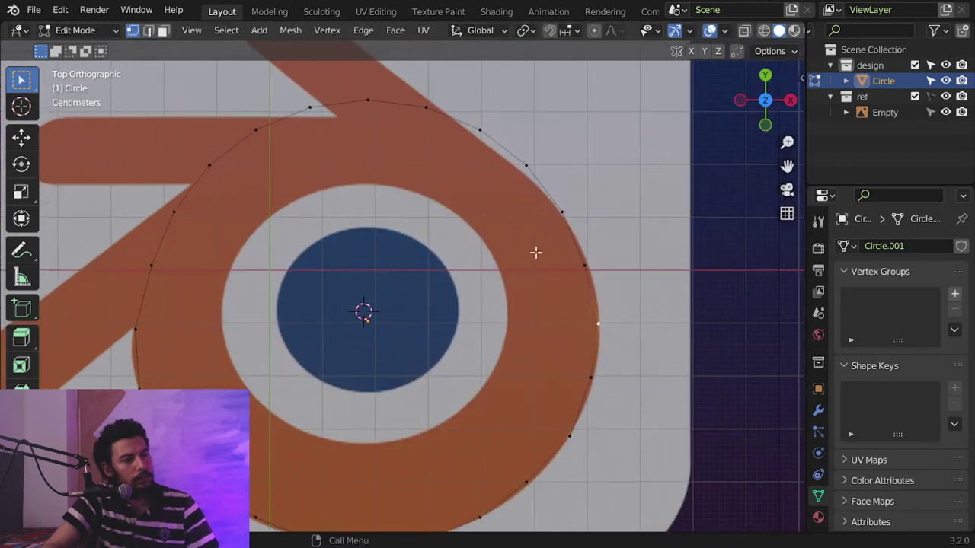
click(526, 170)
key(g)
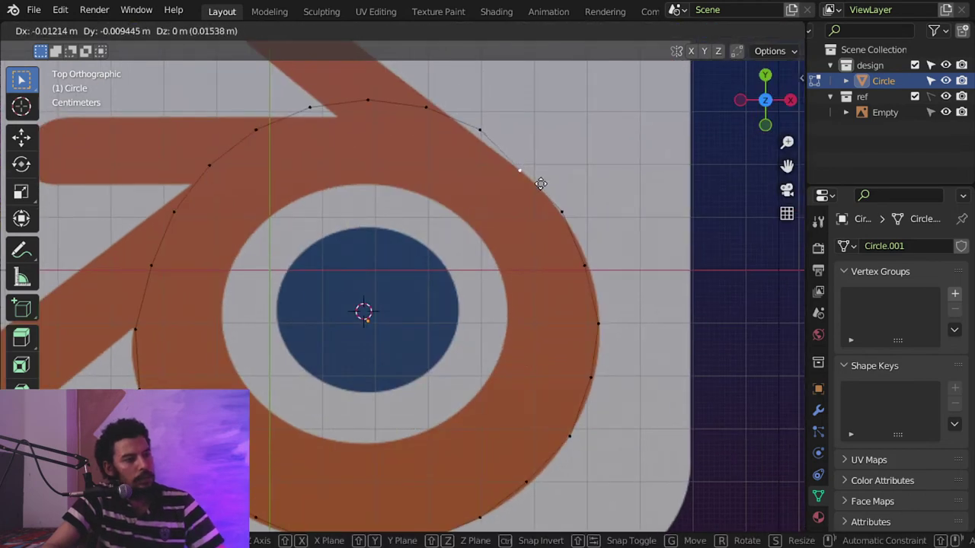
click(540, 183)
key(g)
click(507, 152)
shift+middle_drag(506, 153, 410, 233)
scroll(410, 233, up, 1)
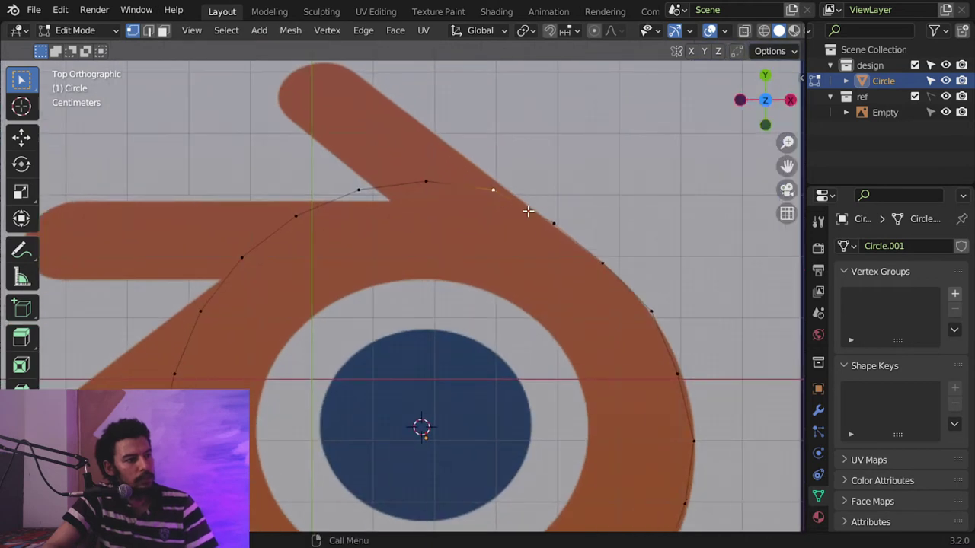
key(g)
click(553, 218)
Step: Move the upper-left vertices into the two inner corners between the logo's arms, and shift the topmost vertex slightly down between the upper arm's edges
click(349, 187)
key(g)
click(390, 200)
click(441, 187)
key(g)
click(439, 195)
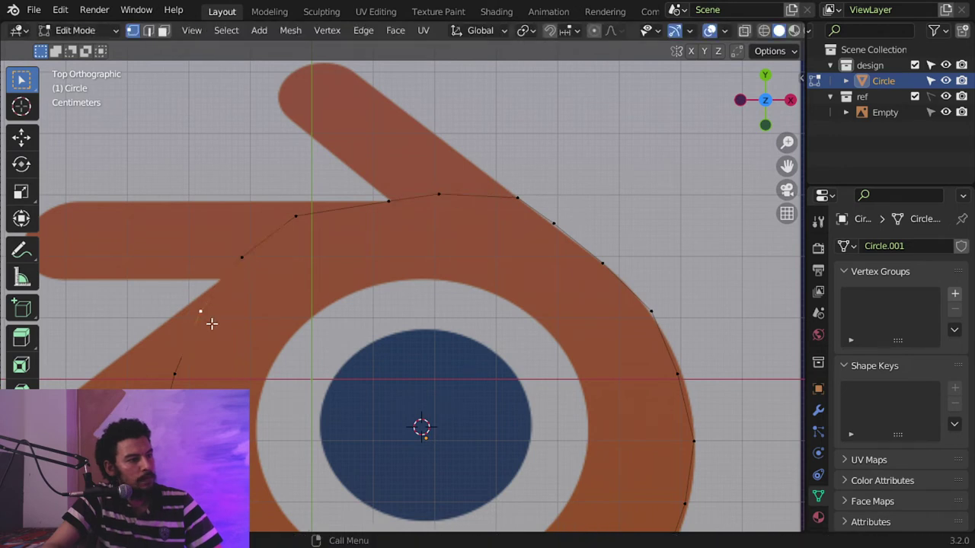
key(g)
key(g)
click(235, 293)
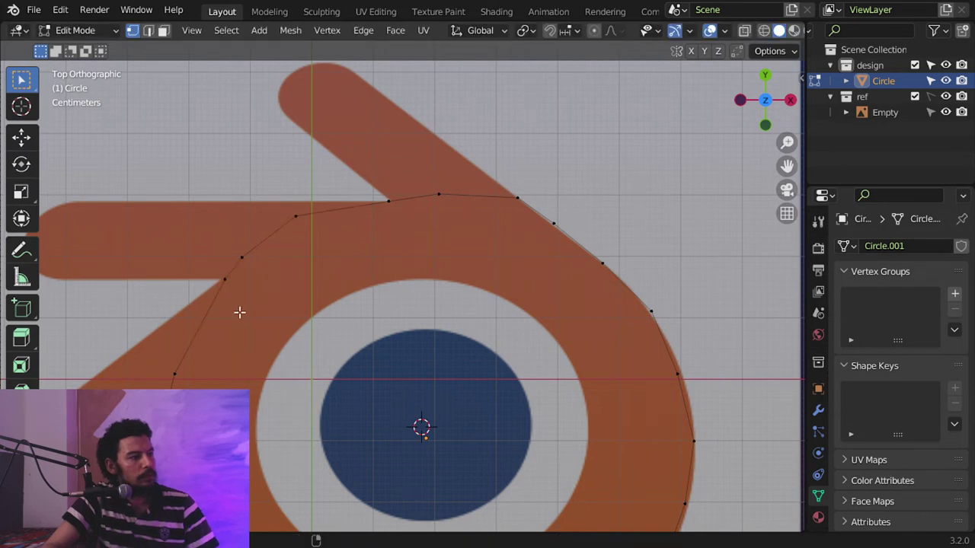
Step: Extrude the three circle edges at the base of the middle arm outward along that arm
shift+middle_drag(311, 265, 403, 268)
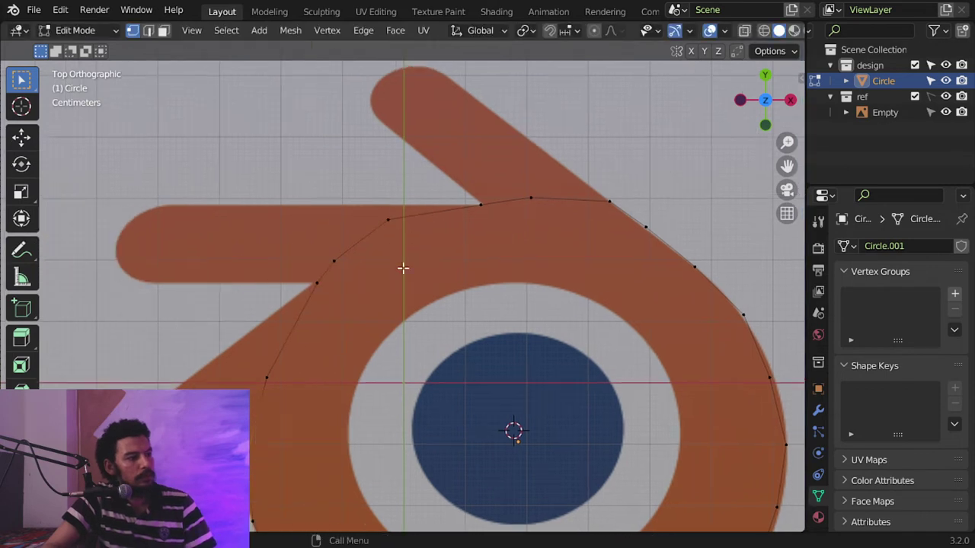
key(2)
click(324, 267)
shift+click(361, 239)
shift+click(427, 217)
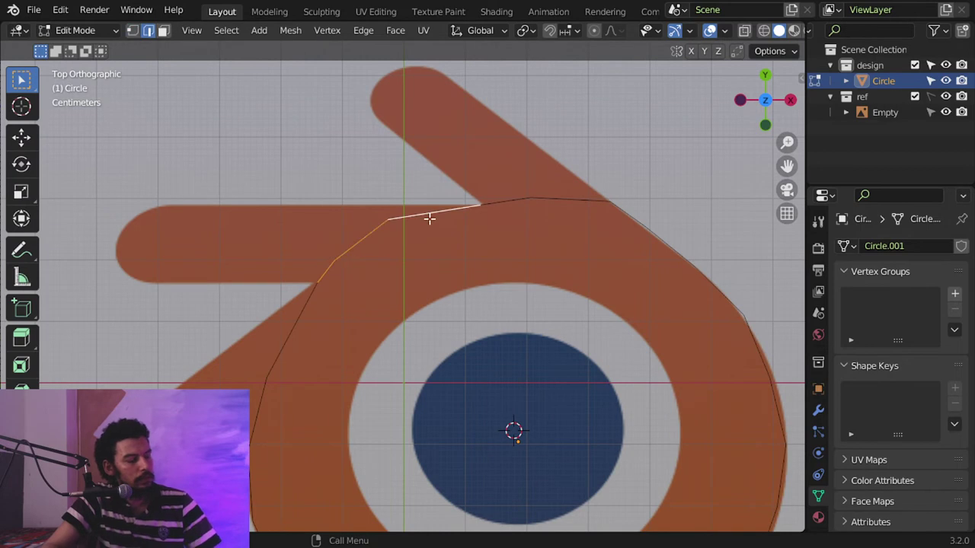
key(e)
click(242, 216)
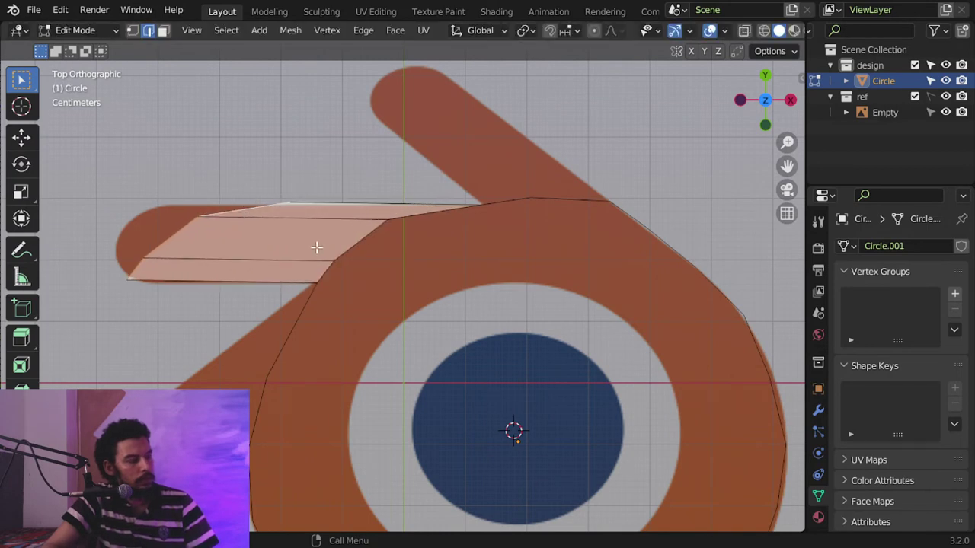
Step: Flatten the middle arm's extruded end edges by scaling them to 0 along X, and move them out to the arm's tip
text(sx0)
key(Return)
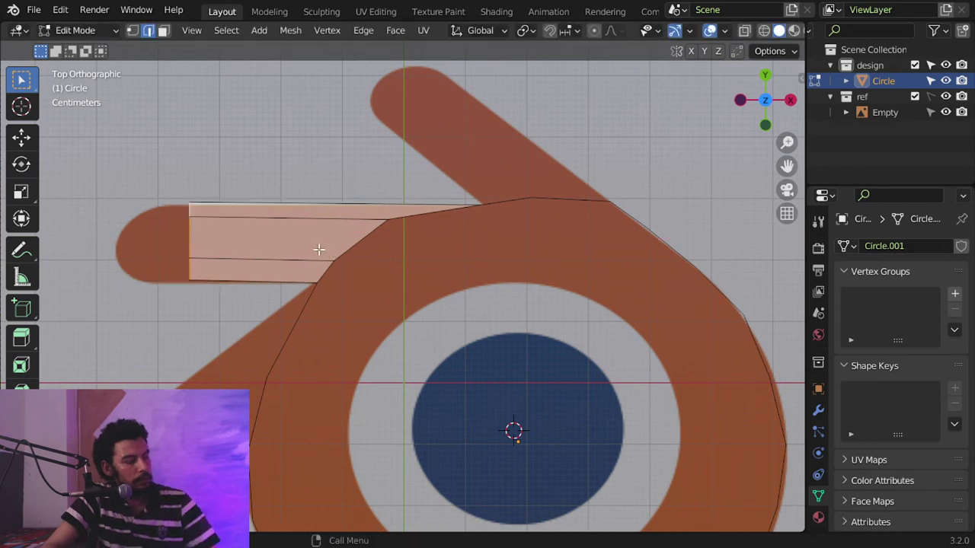
key(g)
click(242, 255)
Step: Extrude the two circle edges at the base of the lower arm diagonally outward along that arm
shift+middle_drag(280, 292, 365, 216)
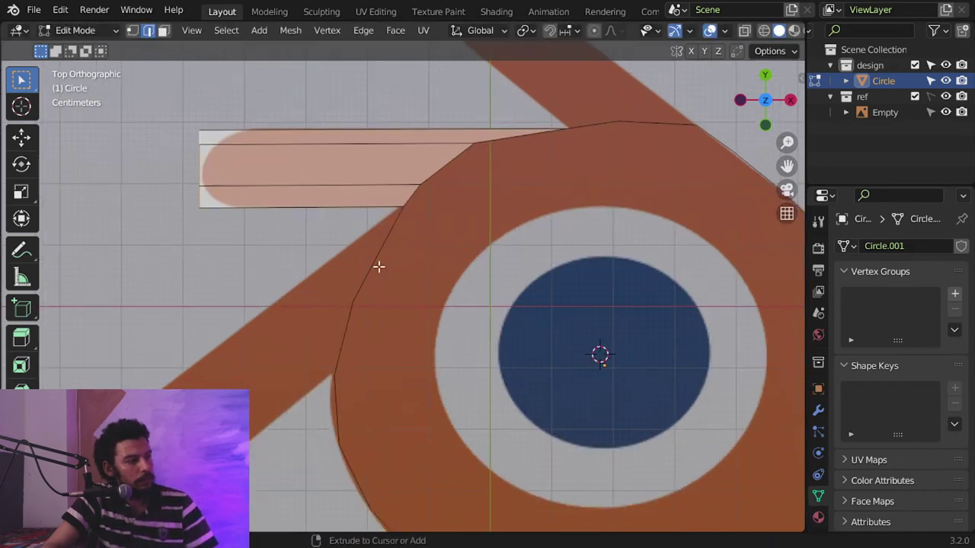
ctrl+middle_drag(374, 255, 372, 275)
click(346, 330)
shift+click(378, 263)
ctrl+middle_drag(404, 239, 403, 248)
key(e)
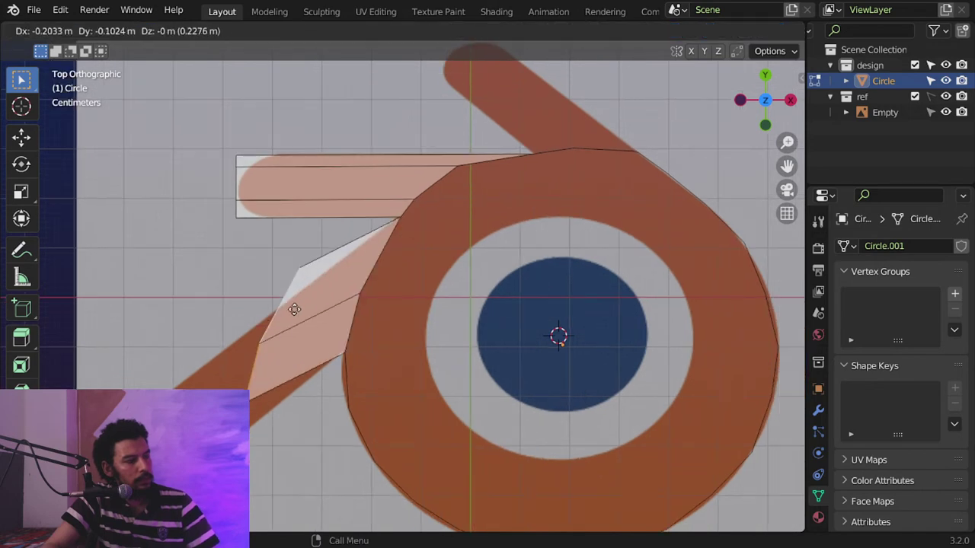
click(297, 385)
Step: Rotate the lower arm's end edges, scale them to 0 along X, then resize and move them to cover the arm's tip
key(r)
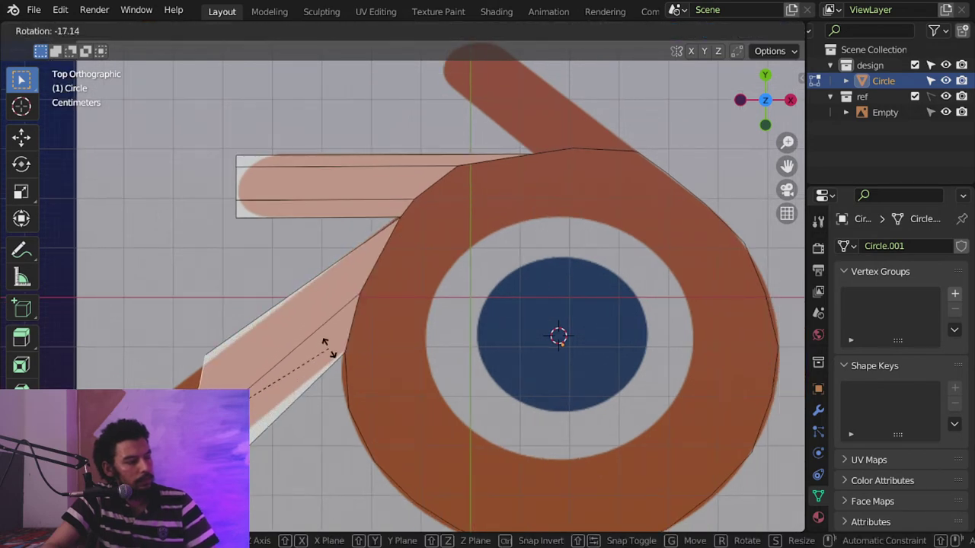
click(323, 354)
text(sx0)
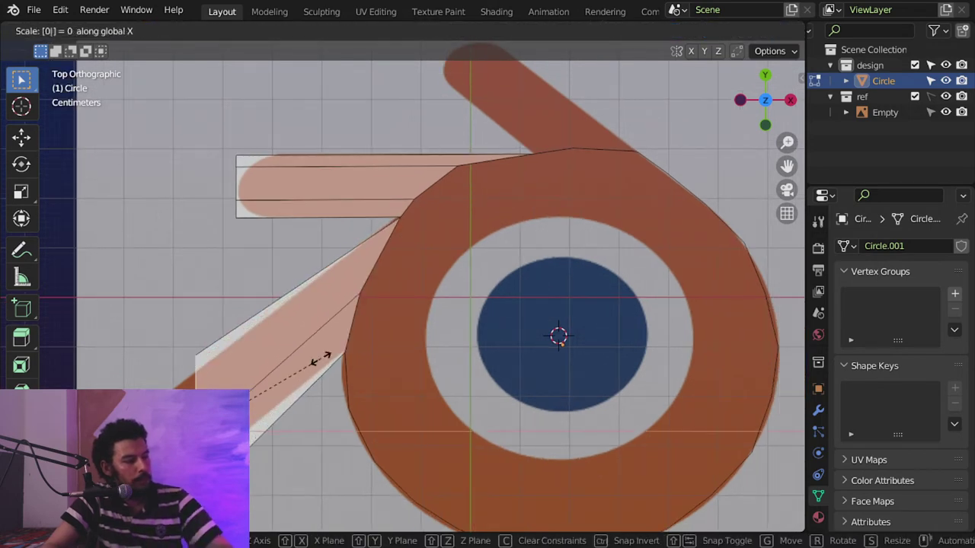
key(Return)
key(s)
click(316, 397)
key(g)
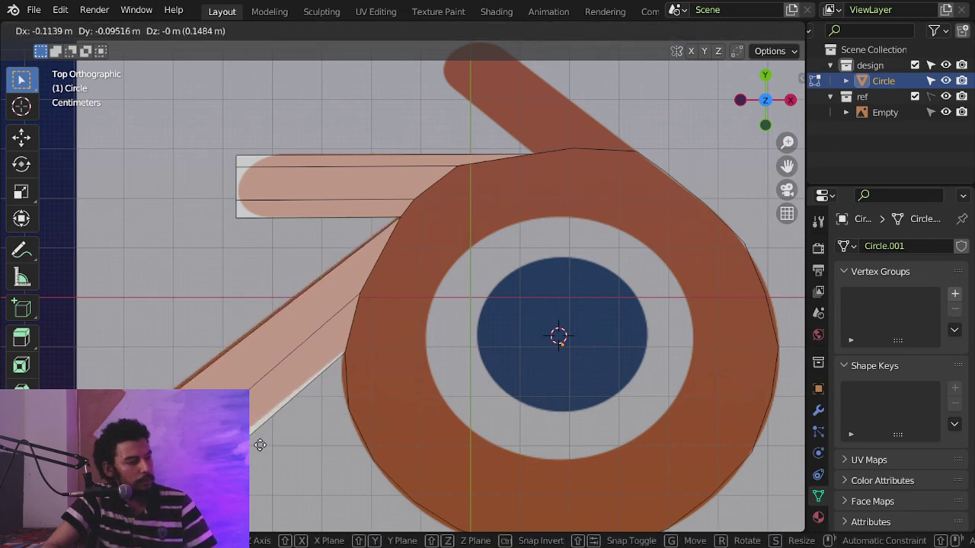
click(256, 429)
Step: Slide the lower arm's three end vertices back along their edges to follow the arm's rounded tip
shift+middle_drag(256, 428, 294, 388)
key(1)
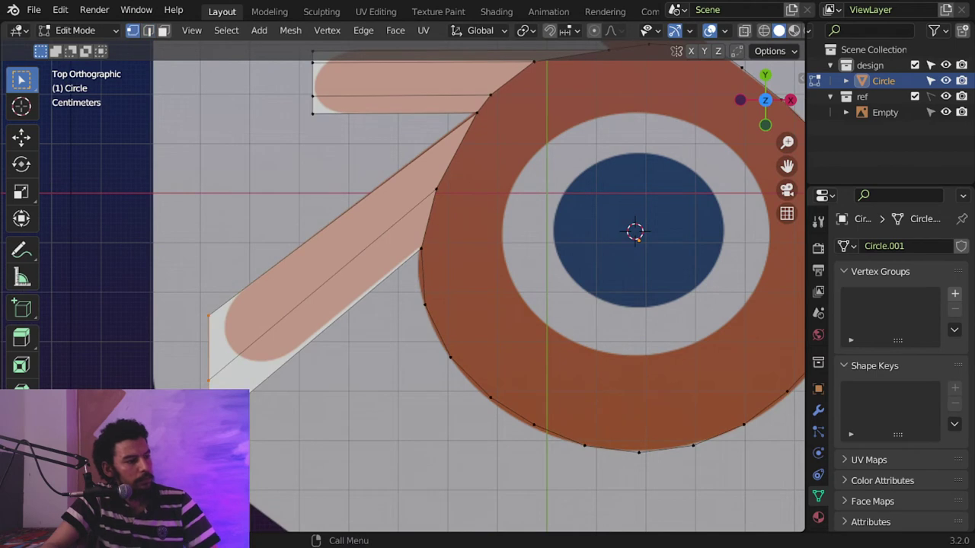
key(shift+v)
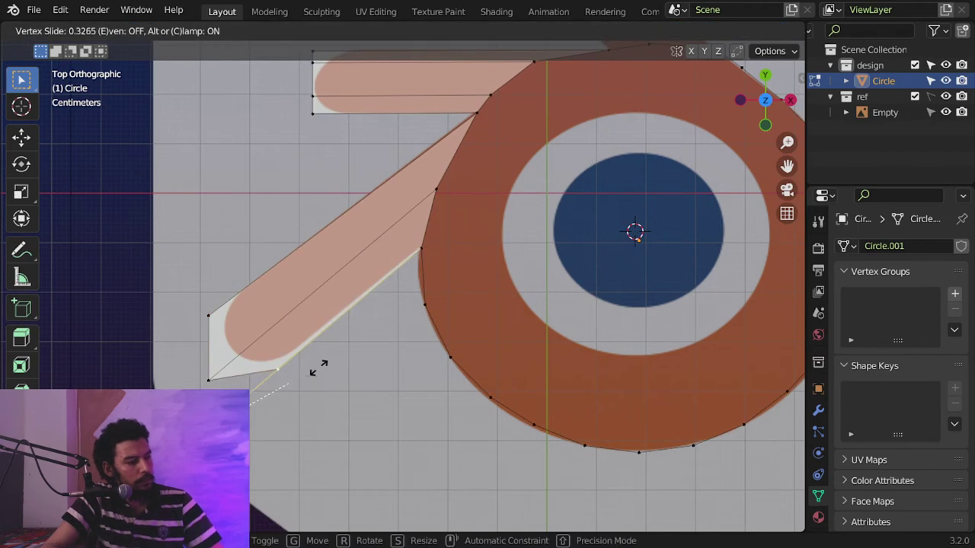
click(249, 373)
key(shift+v)
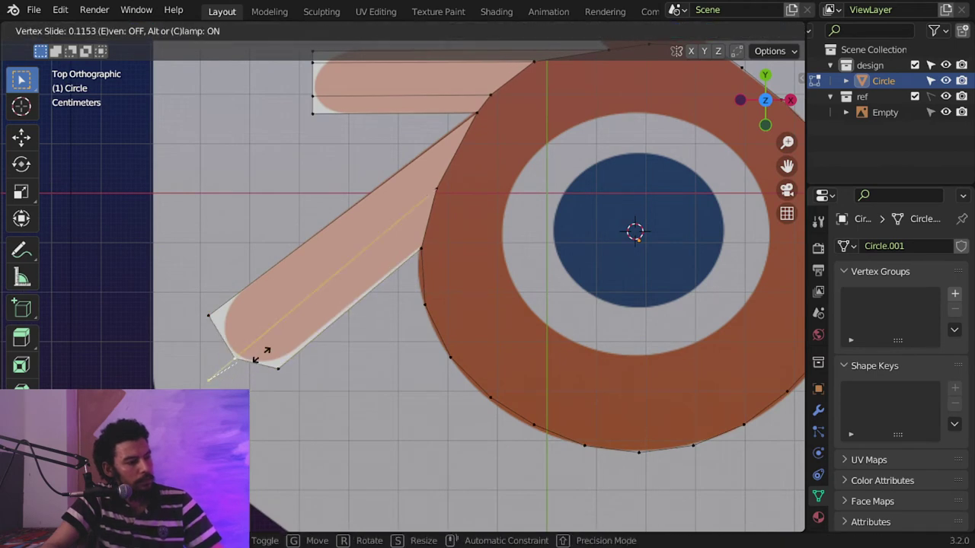
click(225, 332)
key(shift+v)
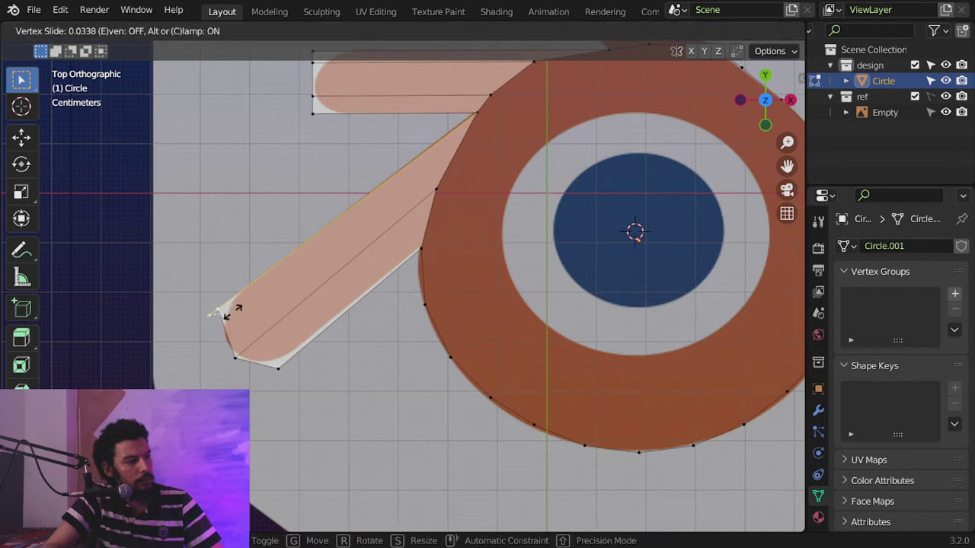
click(234, 311)
Step: Extrude the two circle edges at the base of the upper arm diagonally outward to the arm's tip
shift+middle_drag(288, 259, 239, 399)
shift+middle_drag(351, 257, 264, 342)
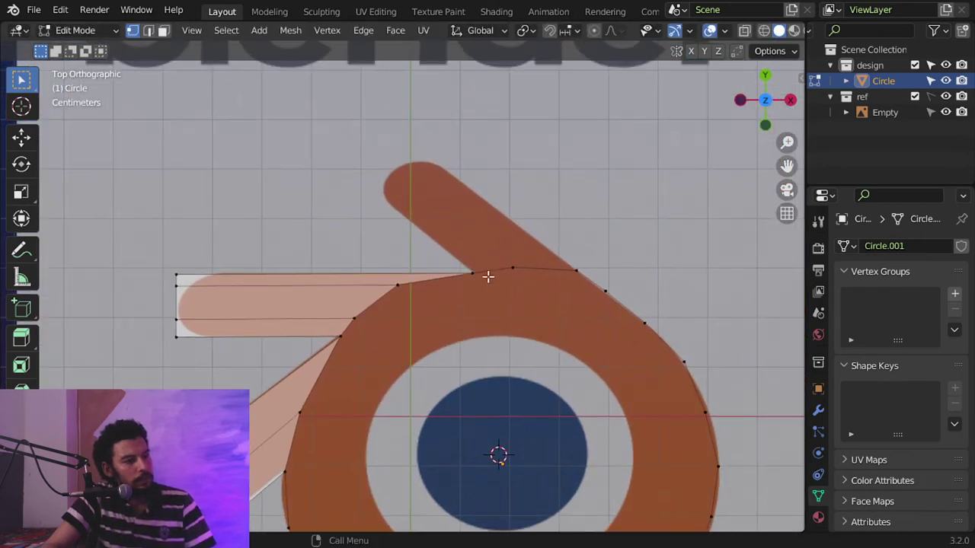
key(e)
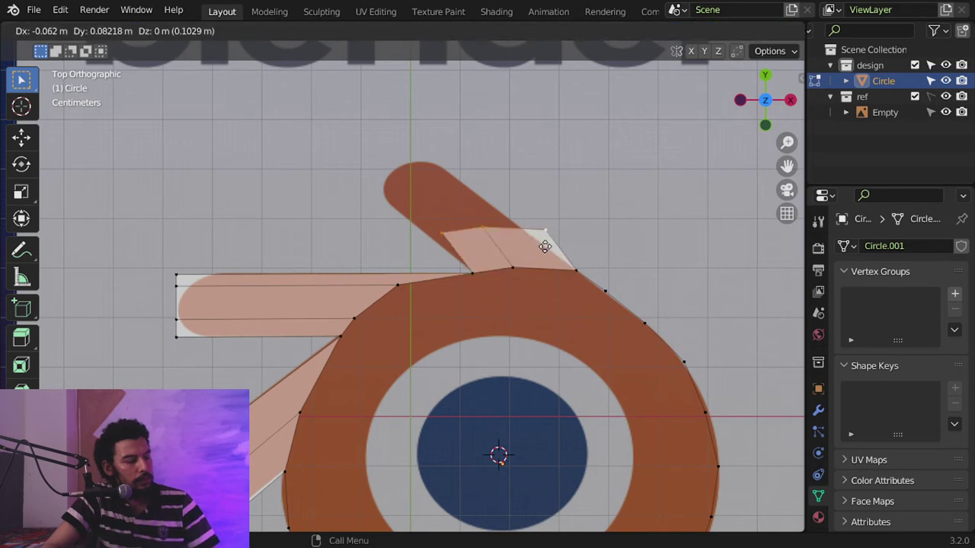
click(460, 195)
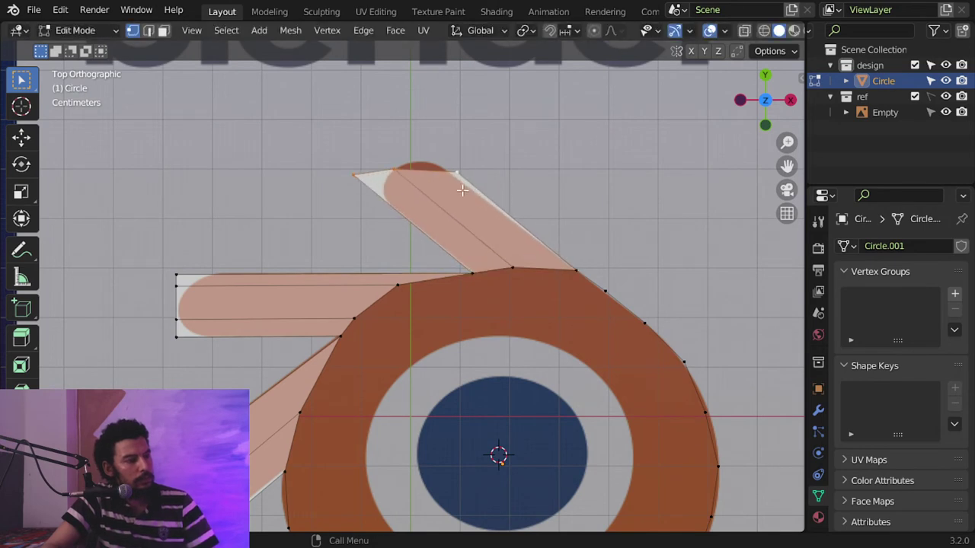
Step: Move and slide the upper arm's two outer end vertices along its edges to fit the rounded tip
key(g)
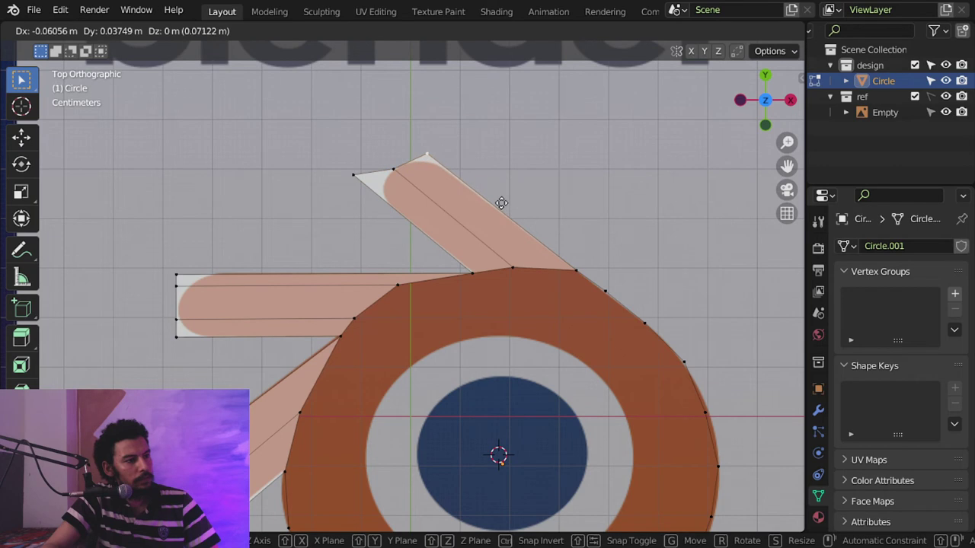
click(501, 204)
key(g)
key(g)
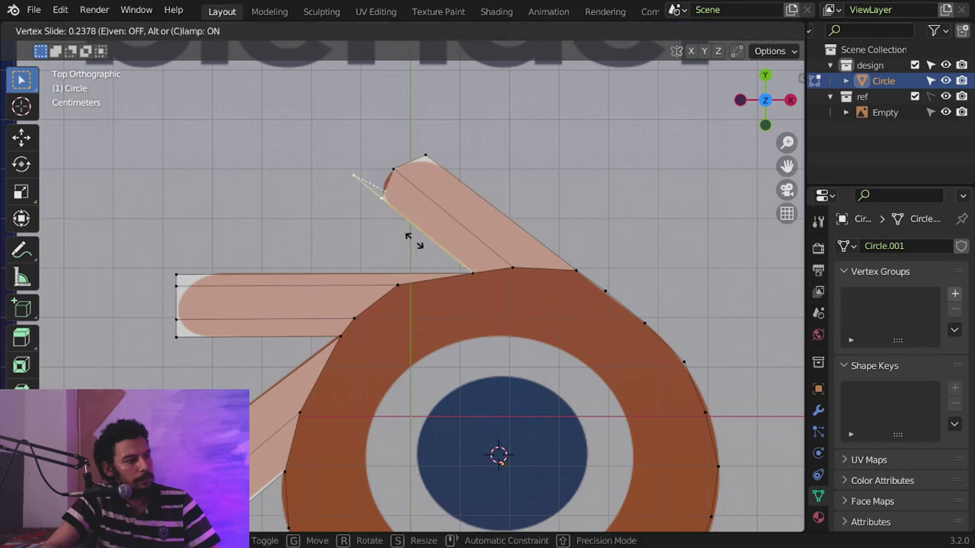
click(409, 232)
key(g)
key(g)
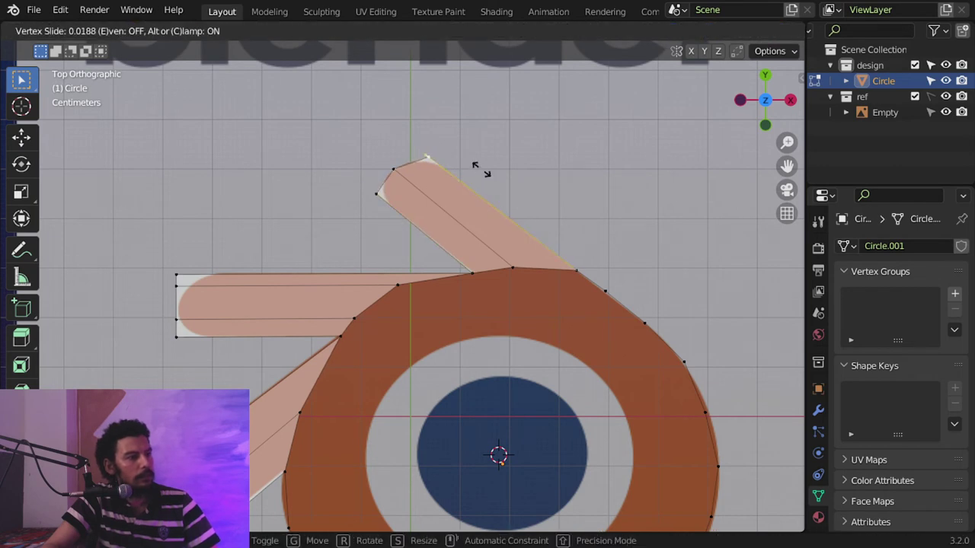
click(485, 172)
Step: Select the ring's whole outline loop, including the edges at the arm bases, and extrude it scaled inward toward the ring's inner edge
scroll(434, 200, down, 1)
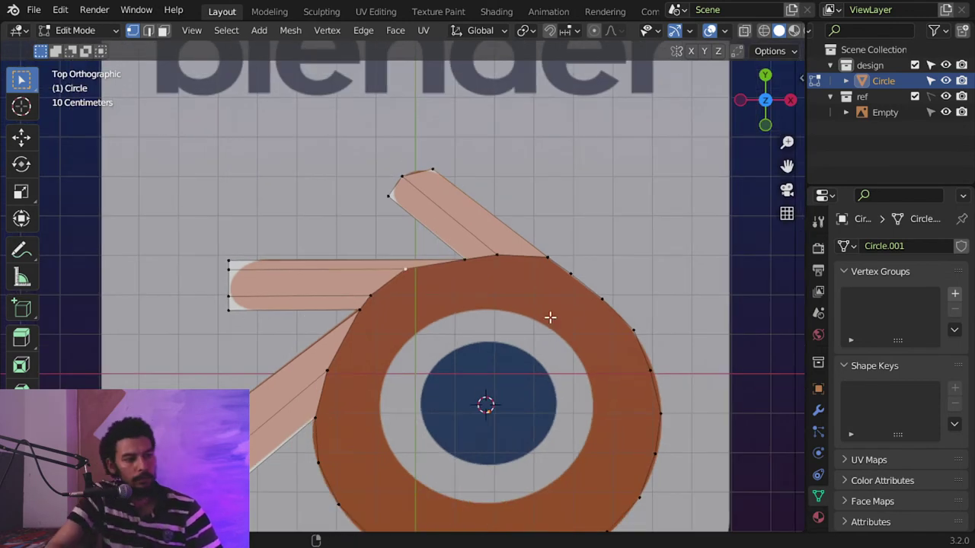
scroll(541, 317, down, 1)
alt+click(636, 455)
shift+middle_drag(552, 409, 565, 367)
key(c)
mouse_move(403, 279)
mouse_down()
mouse_move(435, 249)
mouse_move(503, 229)
mouse_up()
key(Escape)
shift+middle_drag(576, 325, 485, 315)
key(e)
key(s)
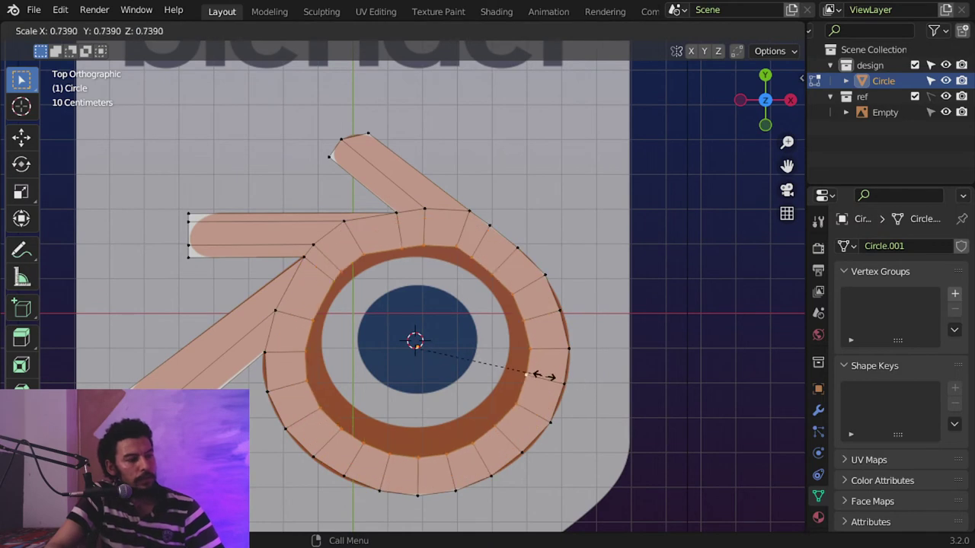
click(524, 372)
Step: Make the inner loop circular with LoopTools Circle and move it to center on the ring's hole
right_click(523, 370)
mouse_move(519, 117)
click(590, 131)
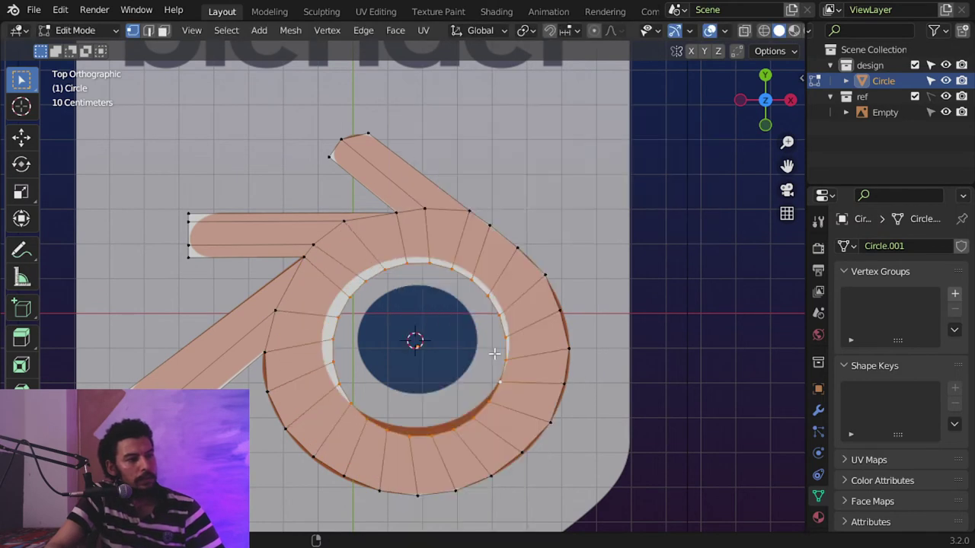
scroll(533, 366, up, 3)
key(g)
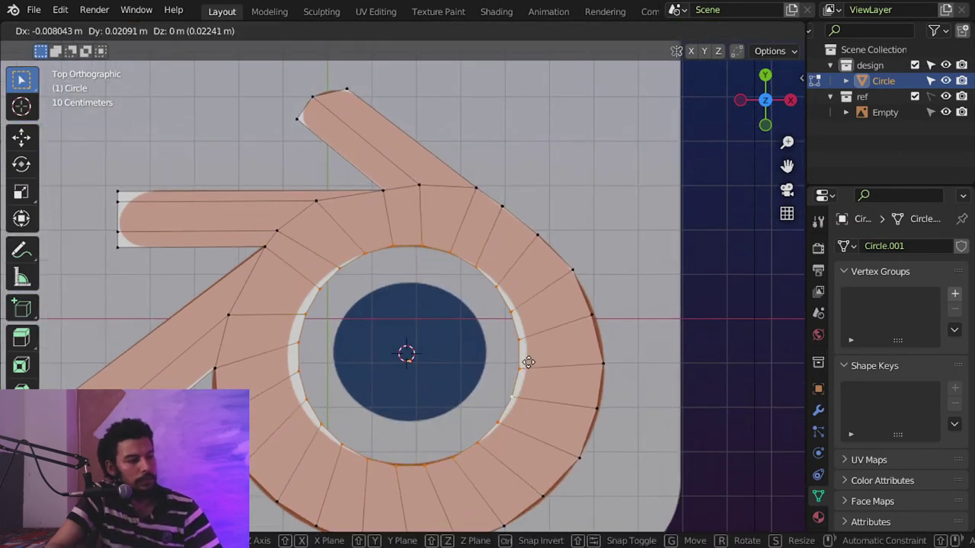
click(530, 362)
Step: Apply the object's transform in Object Mode, then run LoopTools Circle on the inner loop again in Edit Mode
key(Tab)
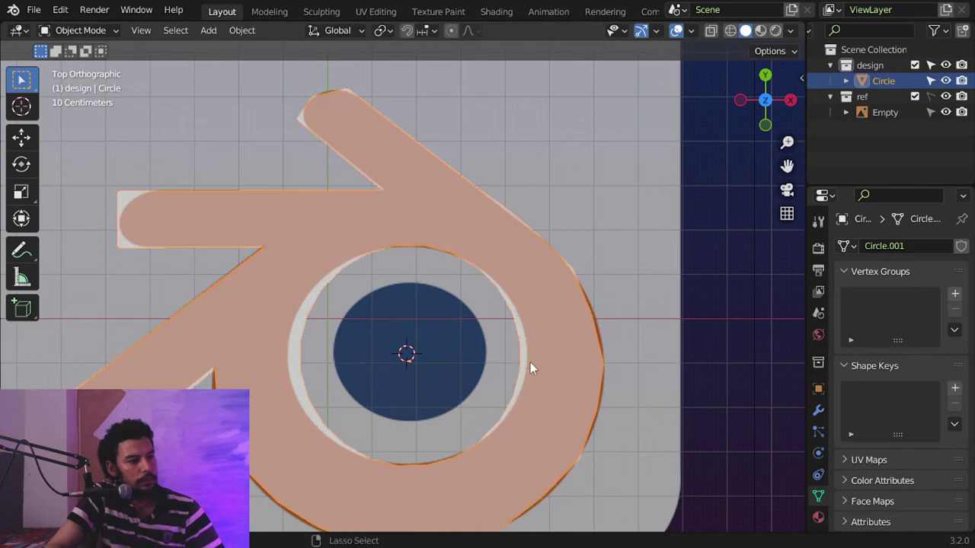
key(ctrl+a)
click(457, 344)
key(Tab)
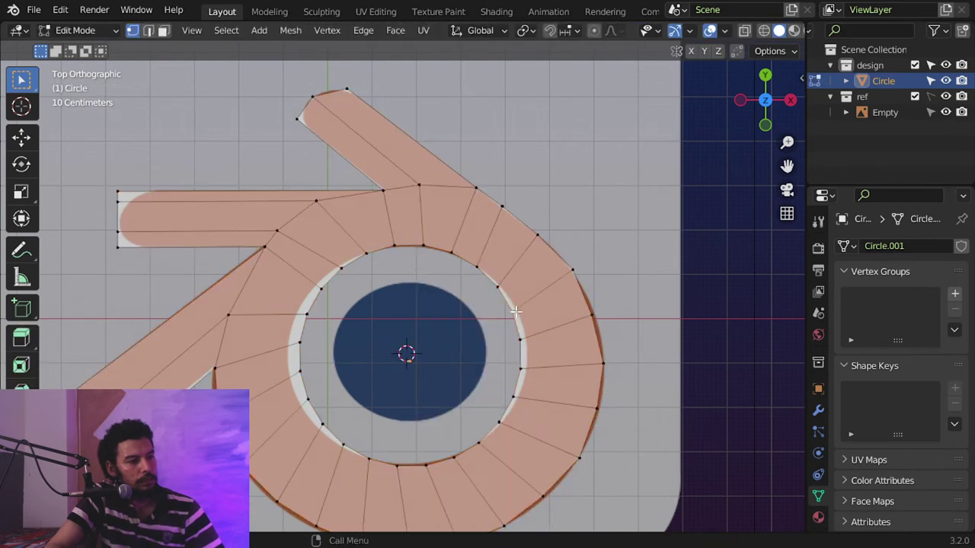
right_click(509, 309)
mouse_move(476, 115)
click(577, 130)
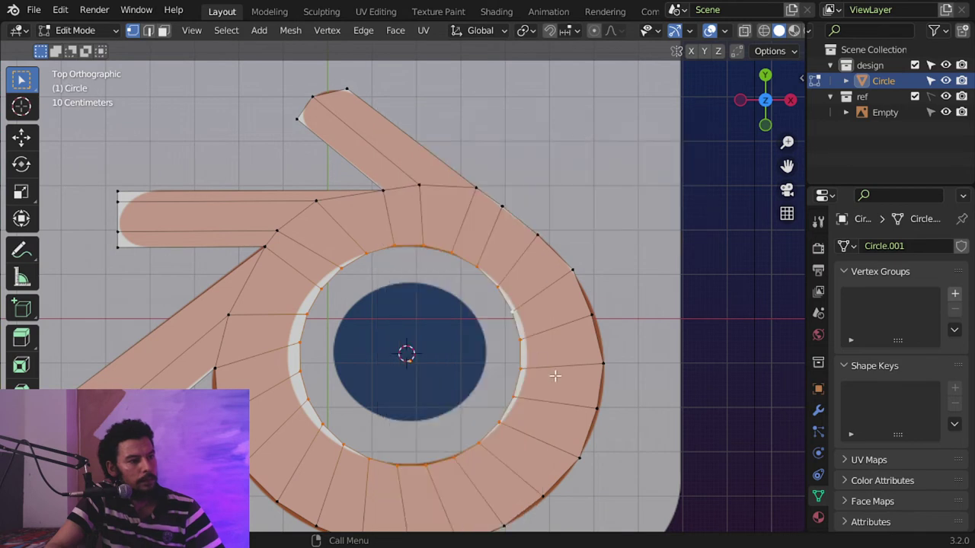
Step: Widen the inner loop slightly along X and move it about -0.007 m along X to match the ring's hole
key(s)
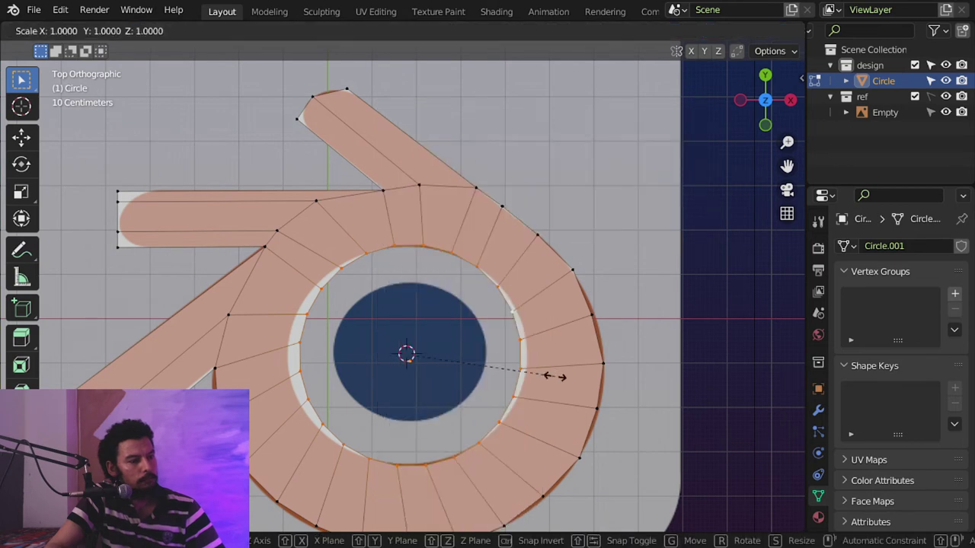
key(x)
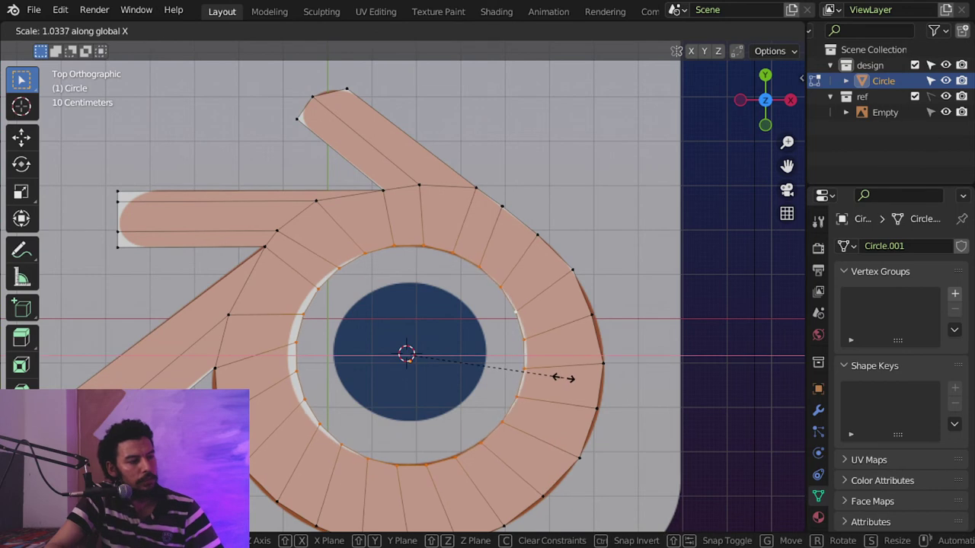
click(565, 378)
key(g)
key(x)
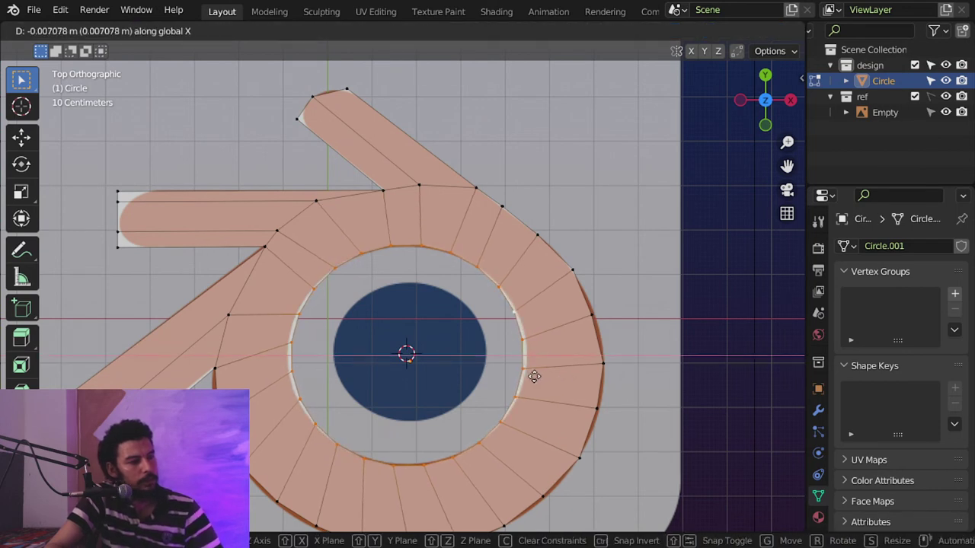
click(534, 376)
scroll(528, 396, down, 4)
scroll(499, 340, up, 3)
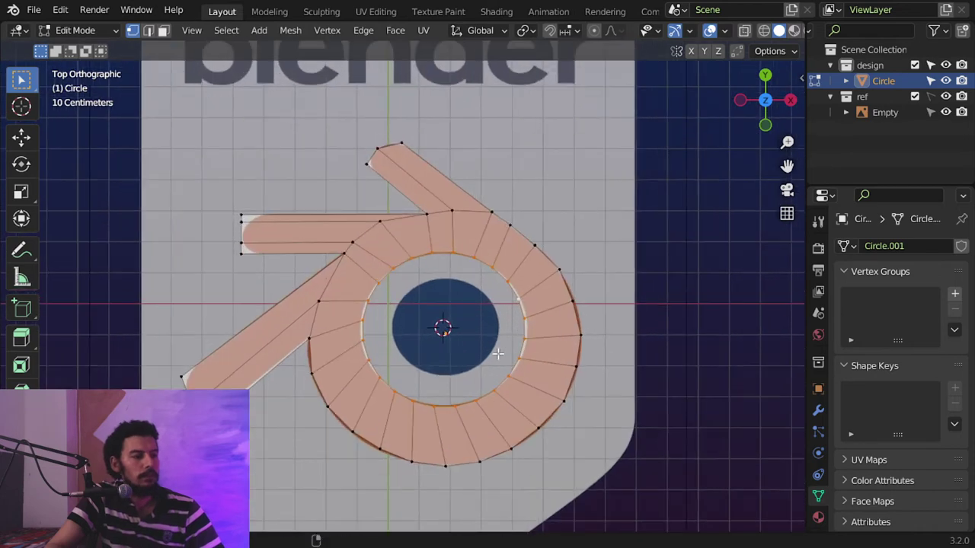
Step: Scale the ring's inner loop narrower along X and slightly larger overall to fit the hole's edge
scroll(499, 341, up, 1)
key(s)
key(x)
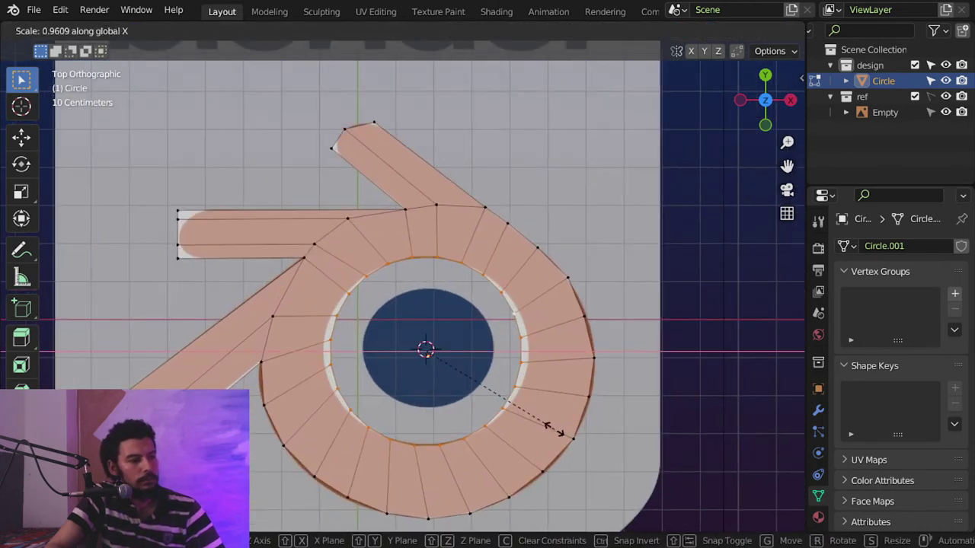
click(559, 432)
scroll(522, 409, up, 1)
key(s)
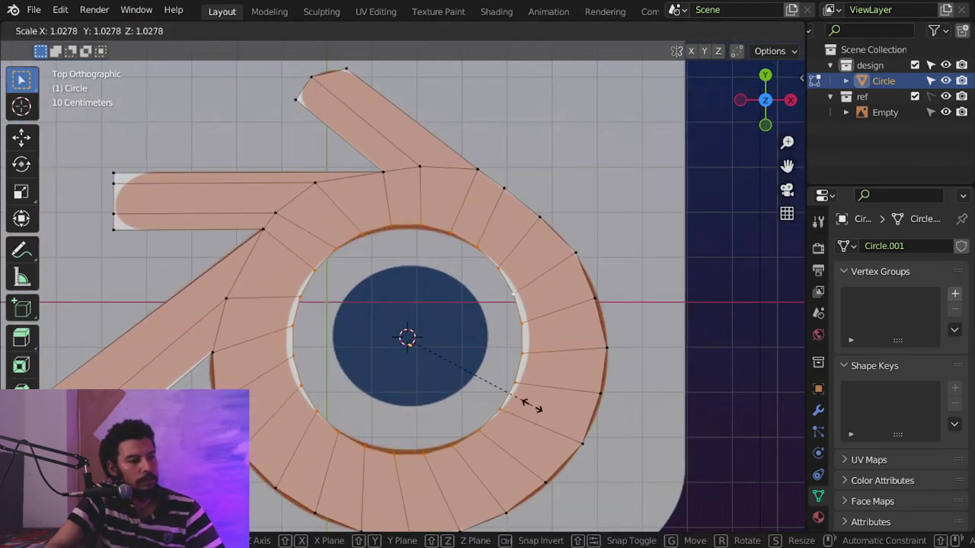
click(531, 411)
Step: Run LoopTools Circle on the inner loop again and scale it down slightly on all axes
right_click(472, 136)
mouse_move(487, 116)
click(576, 133)
scroll(509, 352, up, 1)
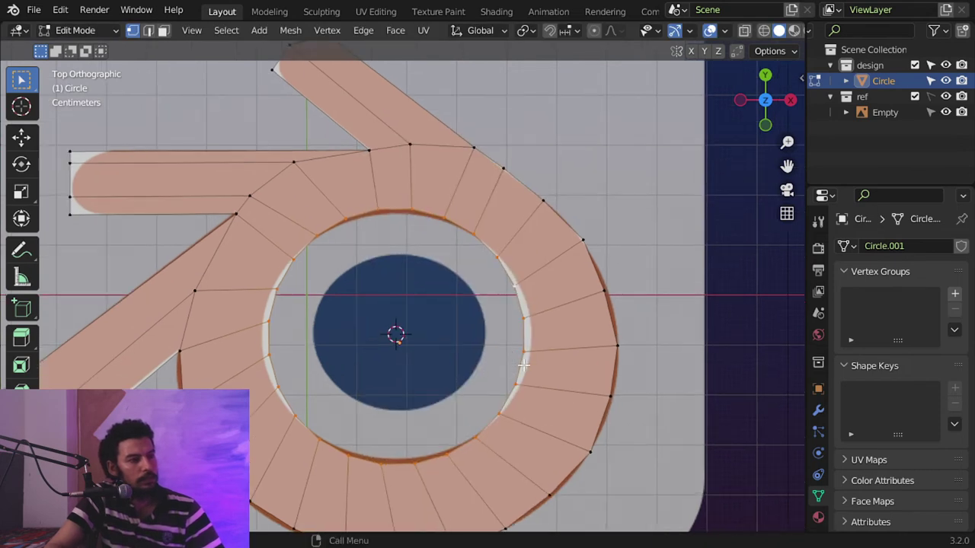
key(s)
key(x)
key(Escape)
key(s)
click(554, 383)
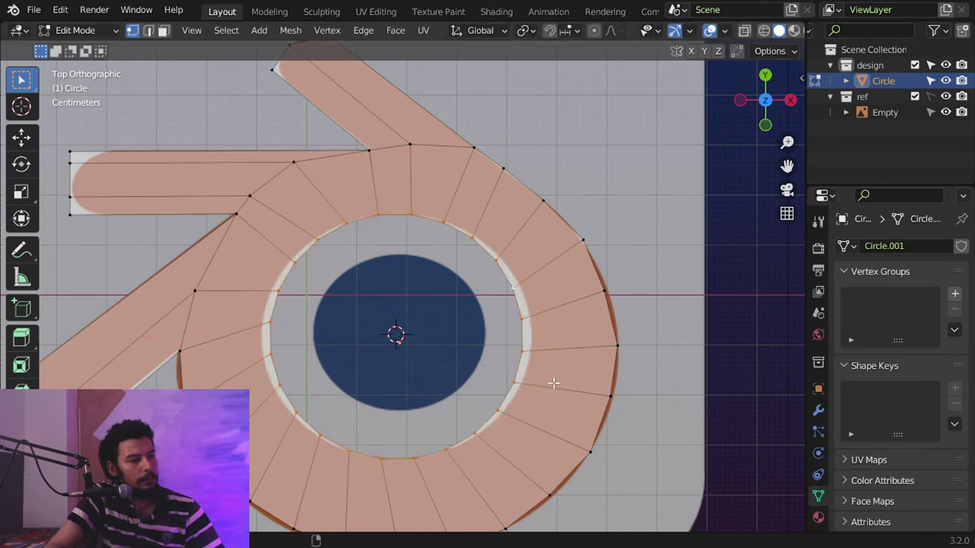
Step: Extrude the inner loop scaled inward to the edge of the blue central disc
scroll(553, 383, up, 1)
key(e)
key(s)
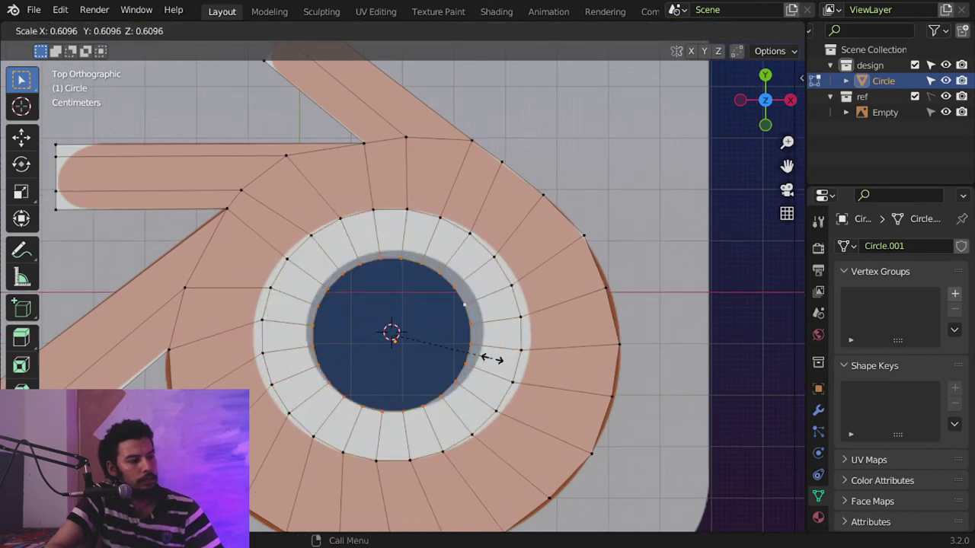
click(498, 364)
Step: Center the new loop on the blue disc by moving it slightly up along Y and about 0.007 m along X
key(g)
key(y)
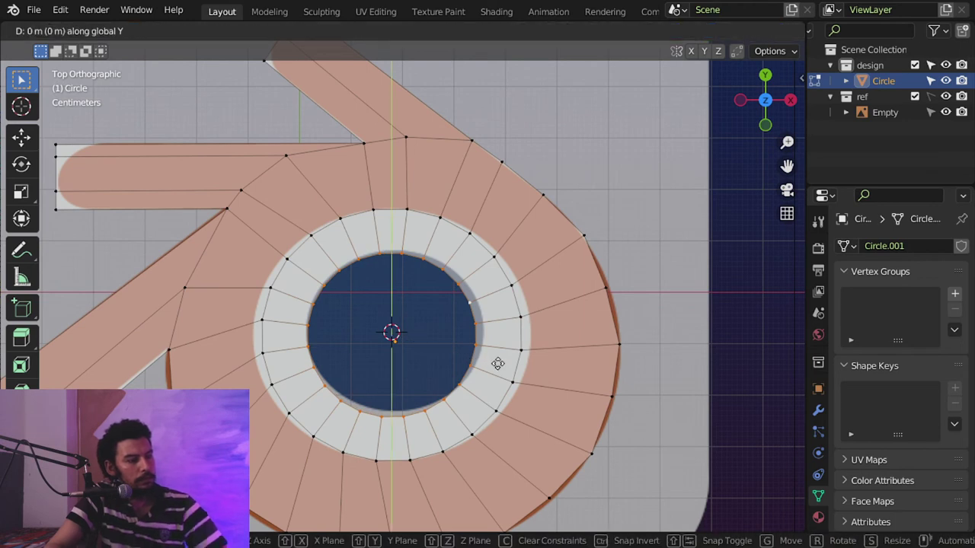
click(500, 327)
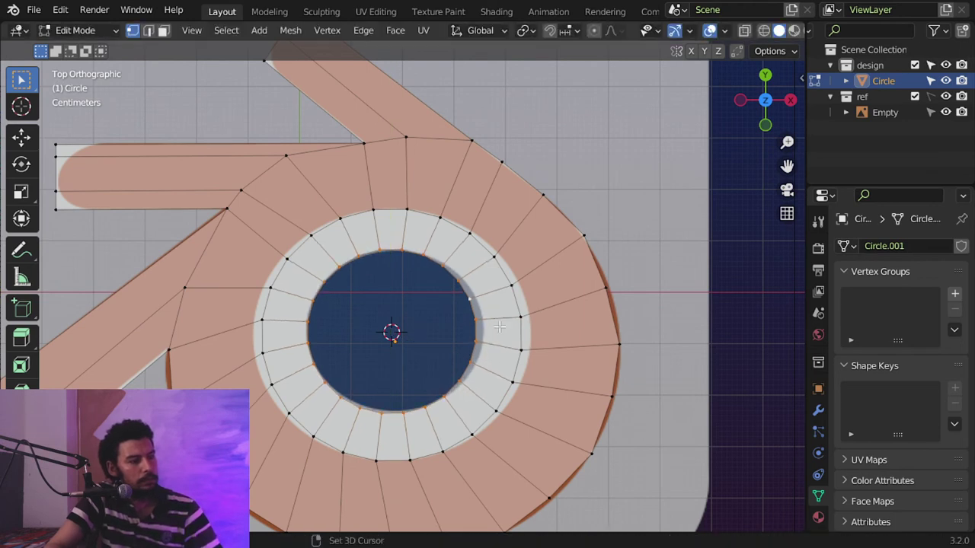
key(g)
key(x)
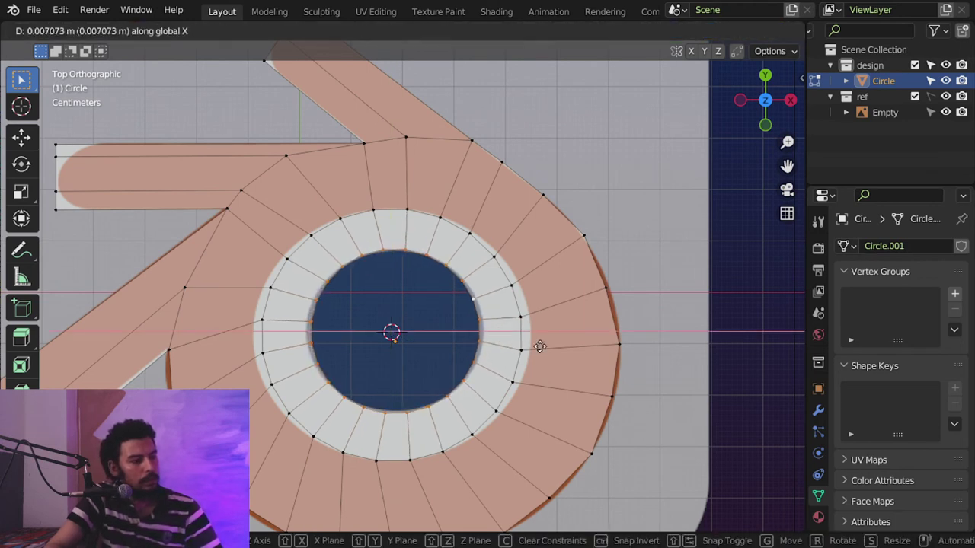
click(538, 345)
Step: Extrude the disc's edge loop slightly inward and fill the center with a face
scroll(538, 345, up, 1)
key(s)
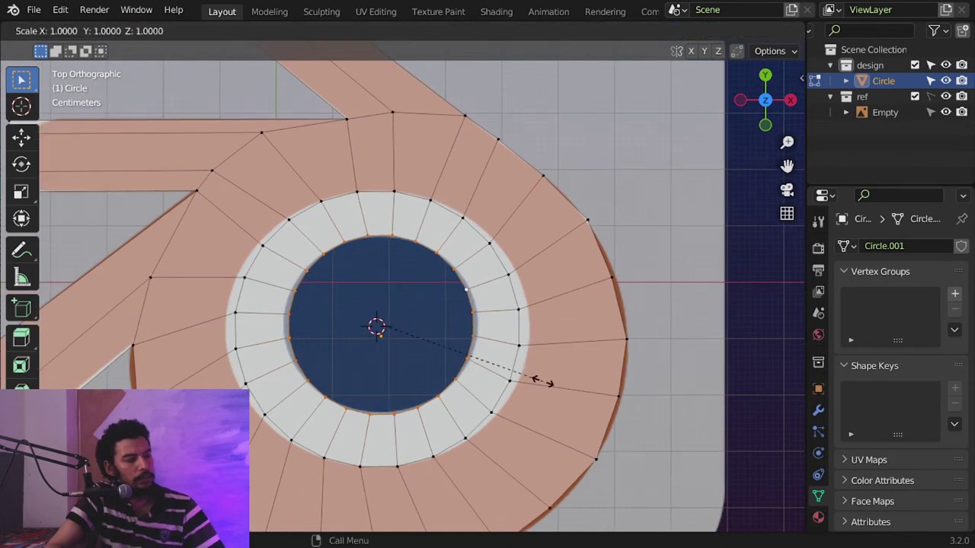
click(539, 378)
key(f)
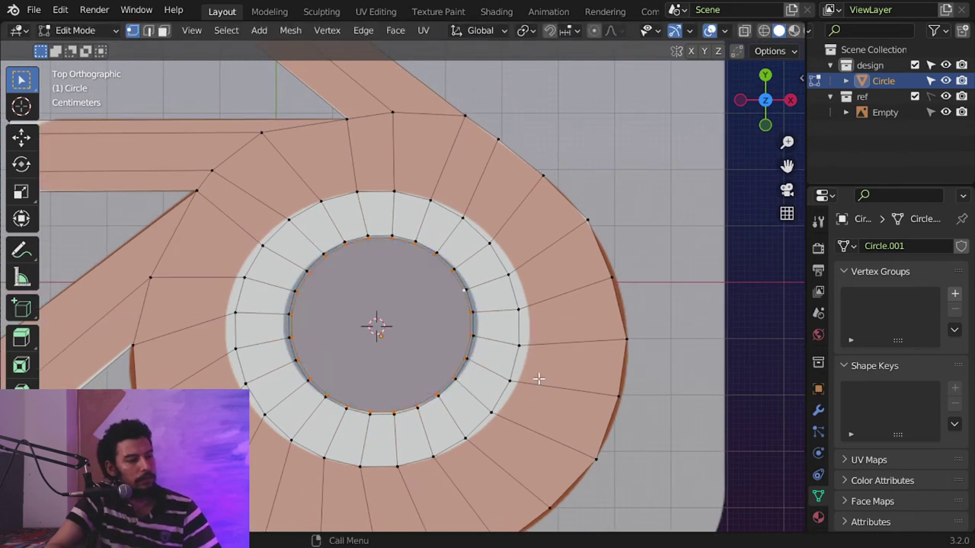
Step: In Object Mode, move the logo mesh slightly up along Z, above the reference image
key(z)
click(682, 385)
key(Tab)
scroll(539, 342, down, 3)
middle_drag(539, 342, 447, 263)
key(g)
key(z)
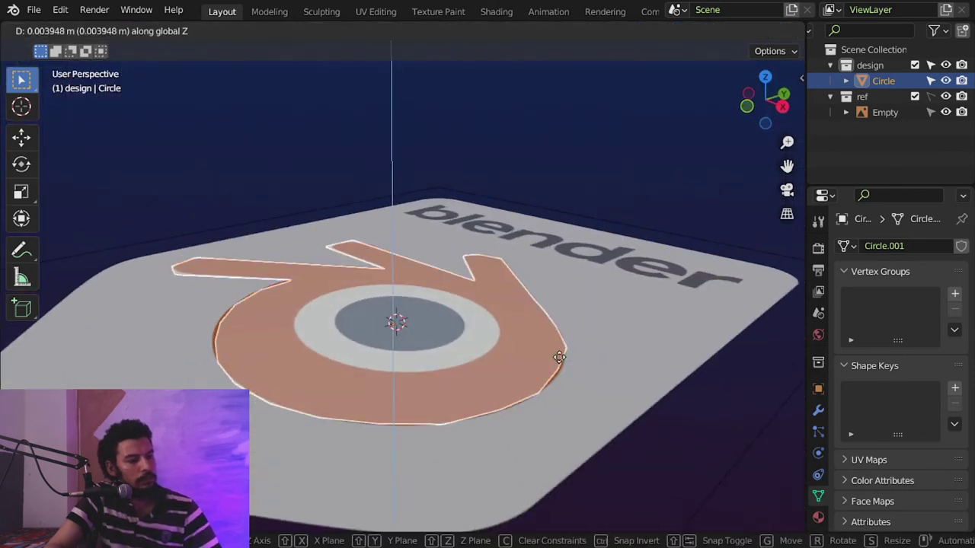
click(560, 349)
Step: In Edit Mode, move the two outer corner vertices of the middle arm's tip slightly toward the ring along X
key(Tab)
mouse_move(498, 344)
middle_down()
mouse_move(538, 348)
mouse_move(525, 333)
mouse_move(559, 348)
mouse_move(496, 323)
mouse_move(491, 346)
middle_up()
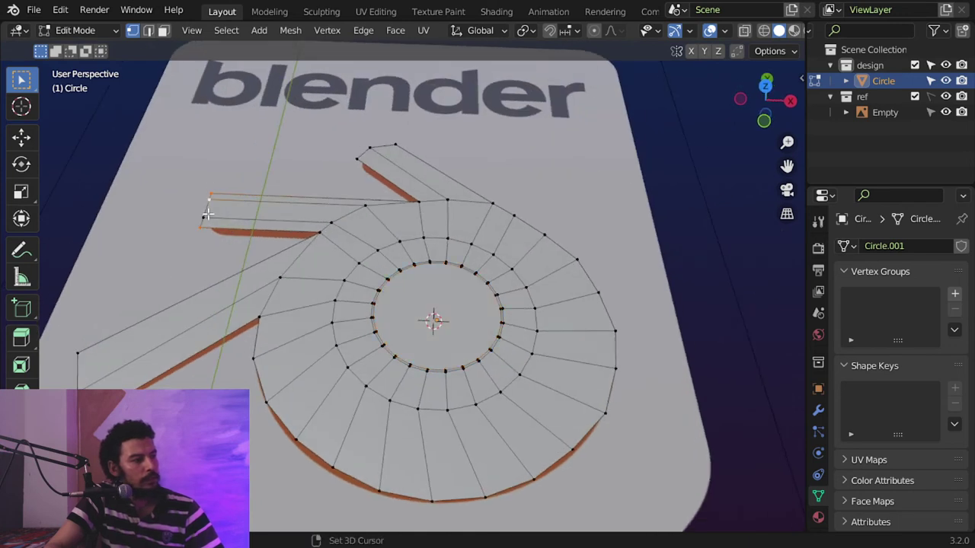
right_click(207, 215)
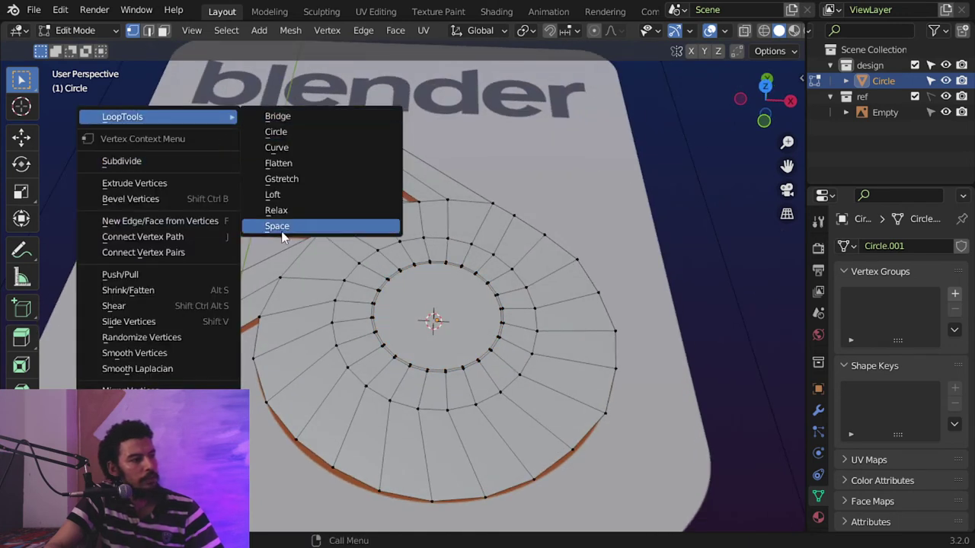
click(278, 280)
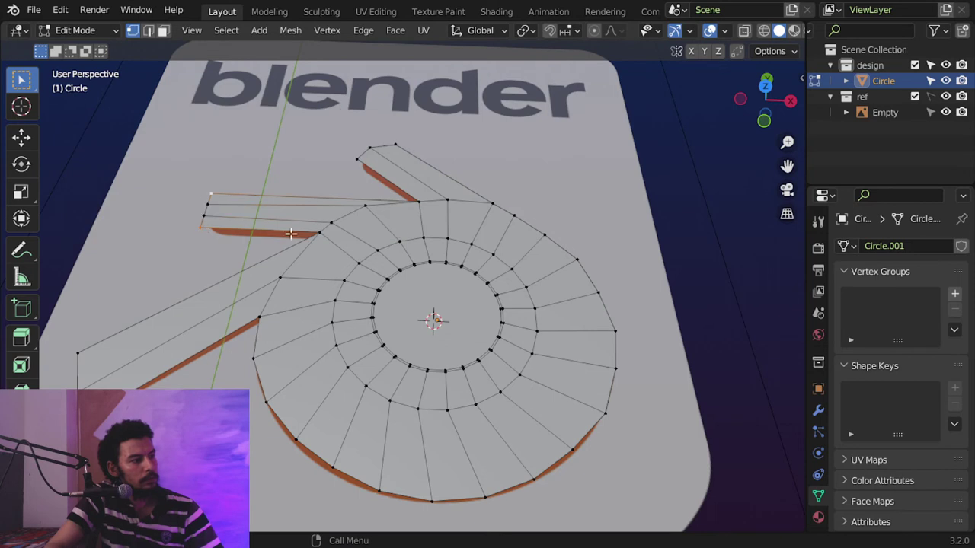
key(g)
key(x)
click(346, 235)
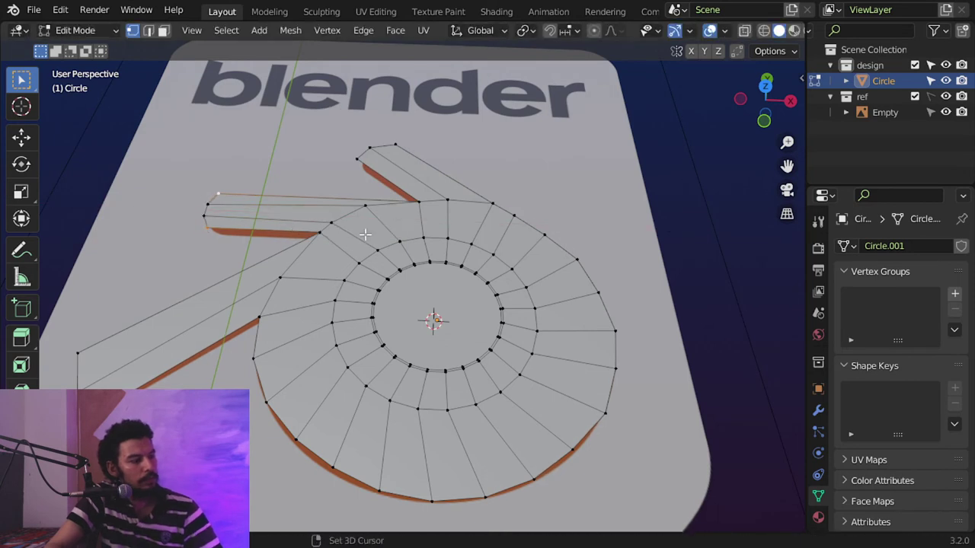
Step: Select the whole logo mesh and extrude it upward by 0.12 m
scroll(392, 327, down, 1)
key(Tab)
mouse_move(527, 371)
middle_down()
mouse_move(504, 345)
mouse_move(522, 355)
middle_up()
key(Tab)
key(a)
key(e)
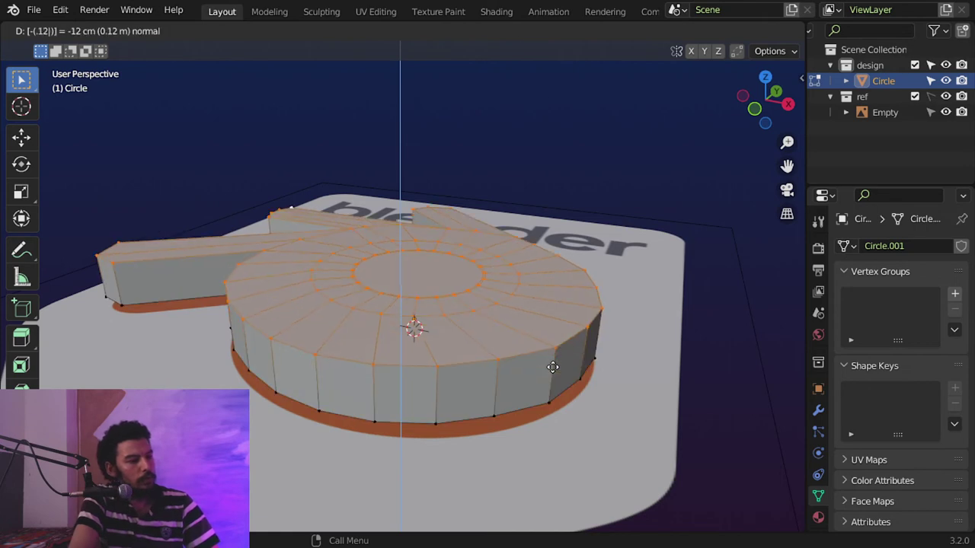
click(553, 367)
middle_drag(552, 367, 568, 376)
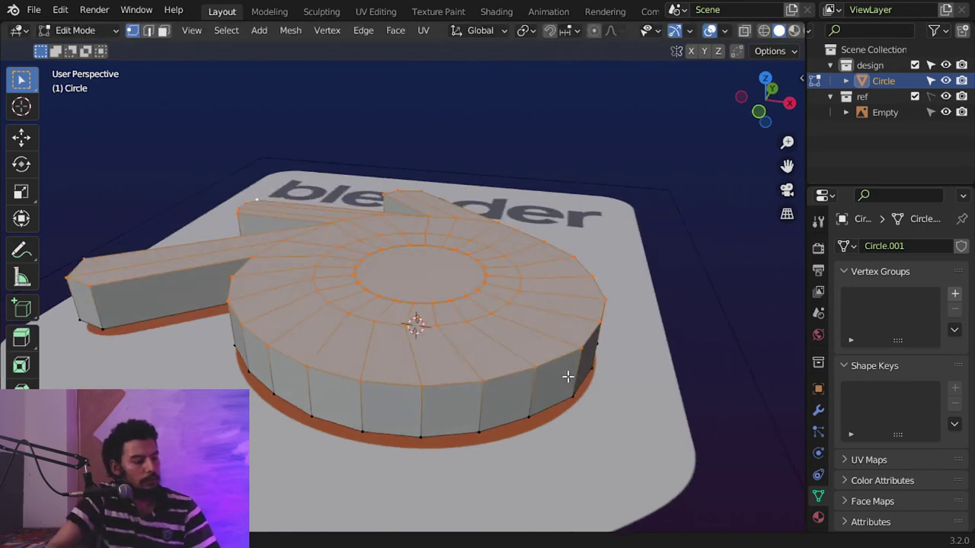
Step: Select the white face loop between the ring and the central disc and extrude it down by 0.05 m
alt+click(467, 302)
key(KP_7)
key(z)
click(390, 310)
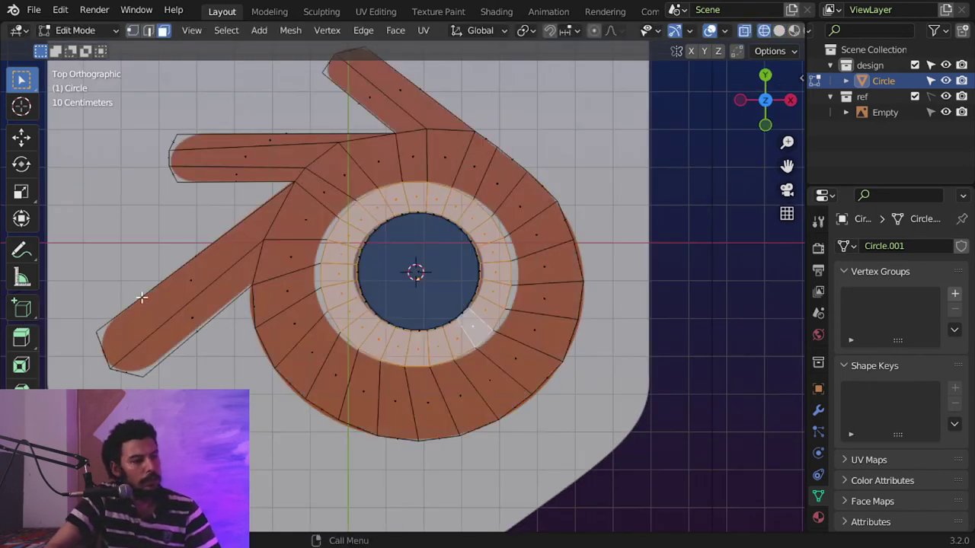
key(shift+z)
mouse_move(440, 307)
middle_down()
mouse_move(556, 312)
mouse_move(541, 320)
mouse_move(547, 300)
middle_up()
text(e)
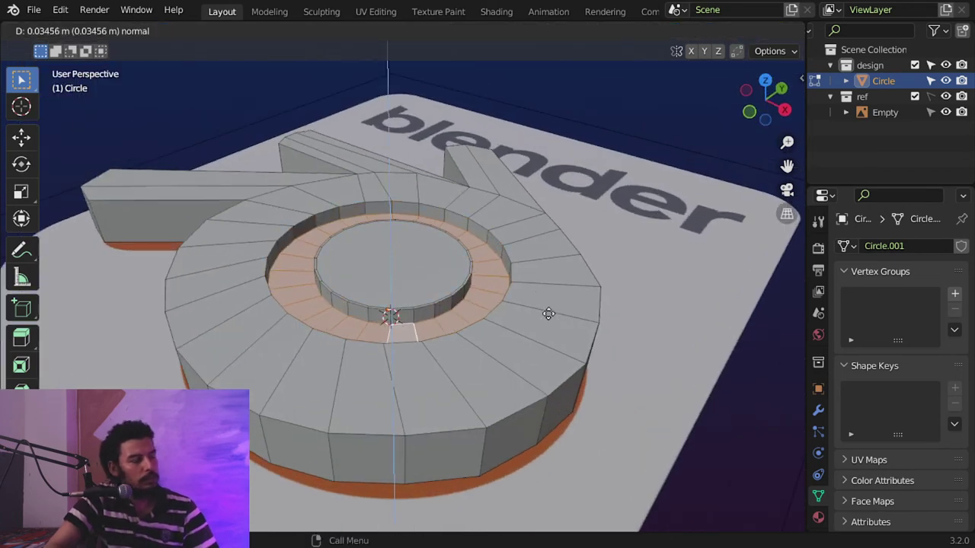
text(.05)
key(Return)
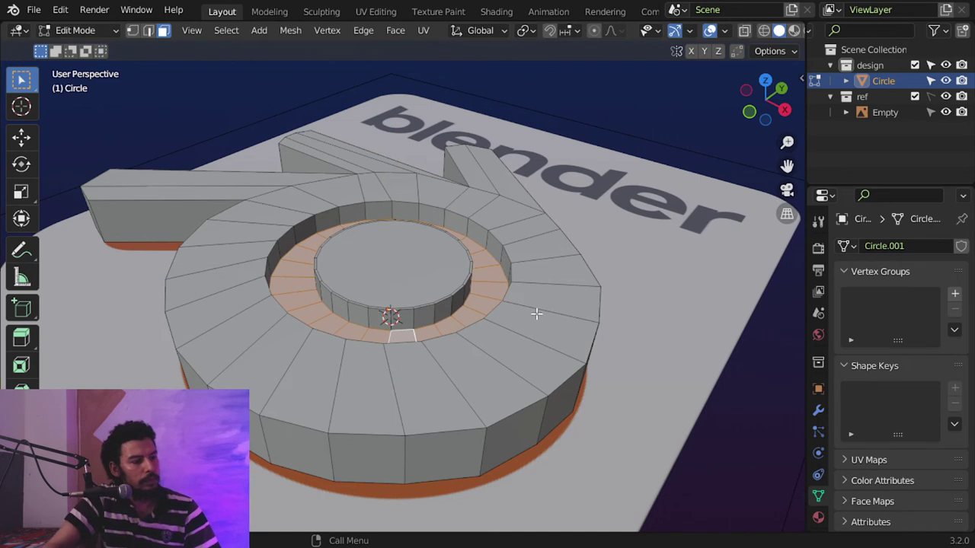
Step: Extrude the central disc's top face and raise it 0.04 m along Z
click(413, 283)
scroll(479, 276, up, 2)
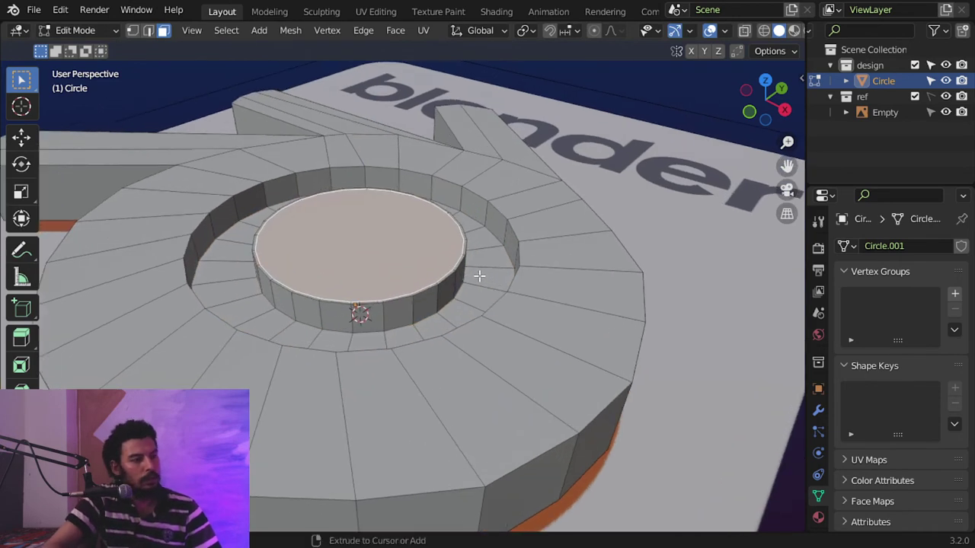
text(e)
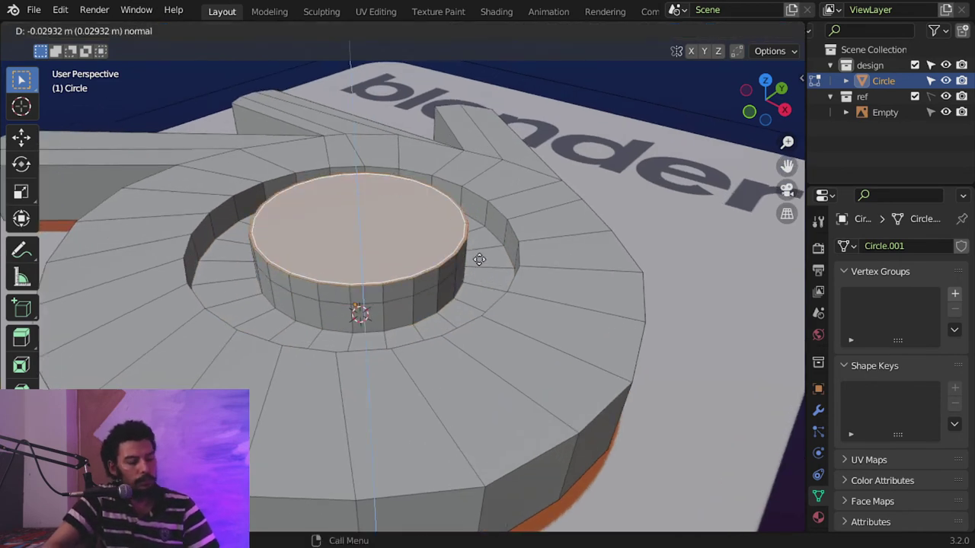
text(.04)
key(Escape)
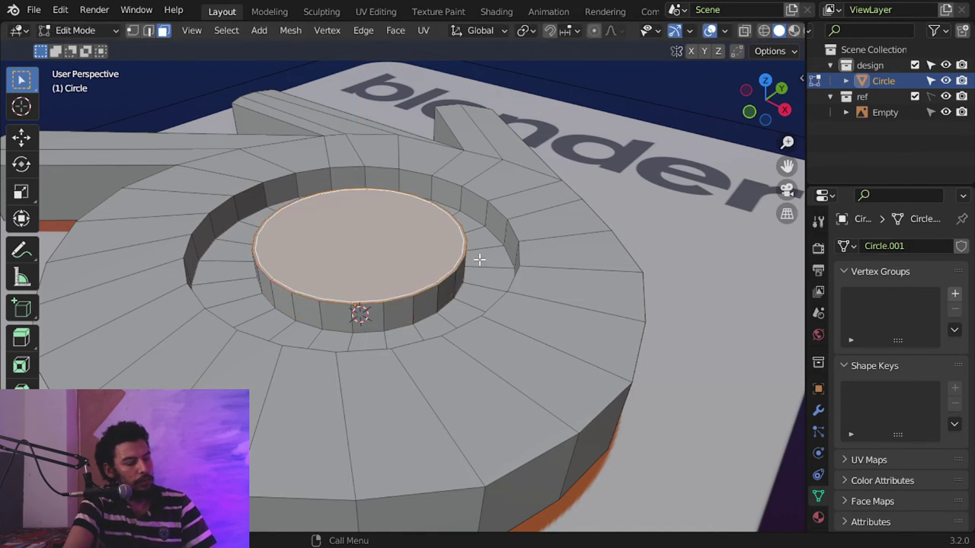
text(gz.04)
key(Return)
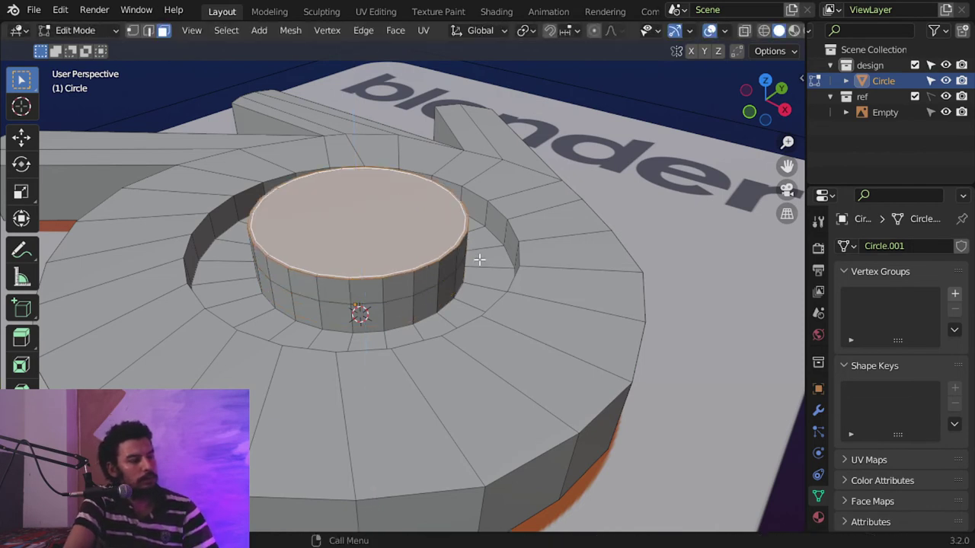
Step: Add a loop cut around the recess's outer wall and slide it close to the top edge
key(Tab)
middle_drag(479, 259, 423, 304)
key(Tab)
scroll(465, 290, up, 3)
key(ctrl+r)
click(437, 292)
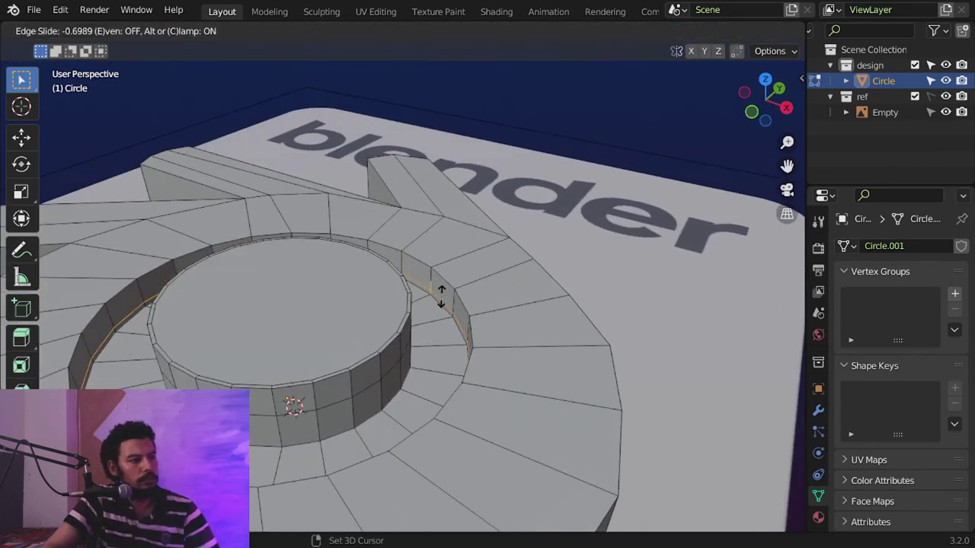
click(445, 318)
key(g)
key(g)
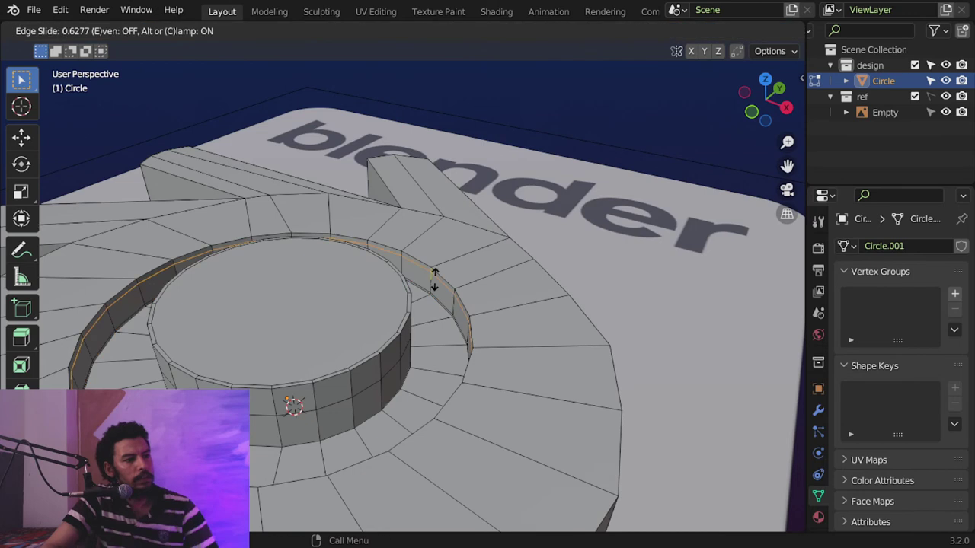
click(435, 275)
Step: Add a loop cut around the central disc's side wall, slid close to its top rim
middle_drag(396, 365, 320, 366)
key(ctrl+r)
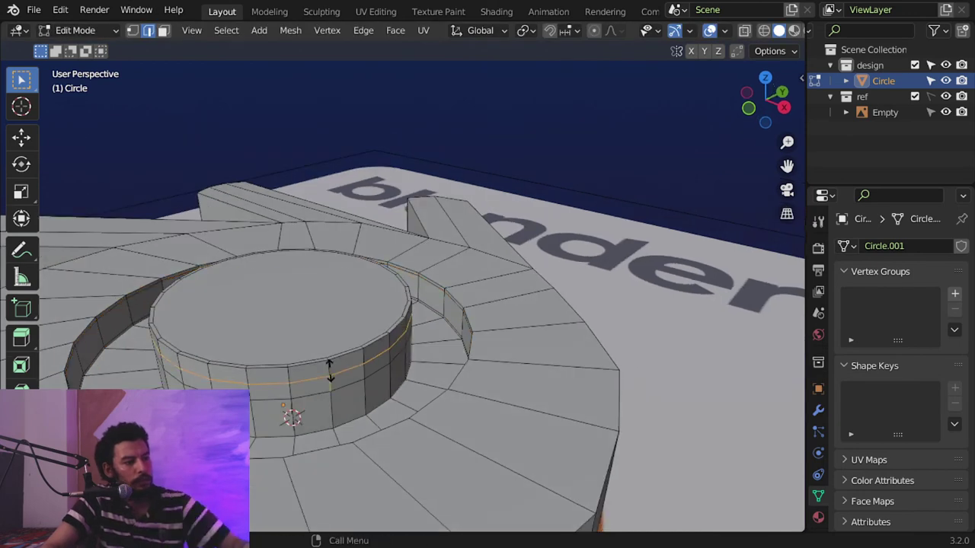
click(324, 364)
click(335, 356)
scroll(381, 384, down, 2)
shift+middle_drag(393, 394, 503, 323)
scroll(503, 320, down, 1)
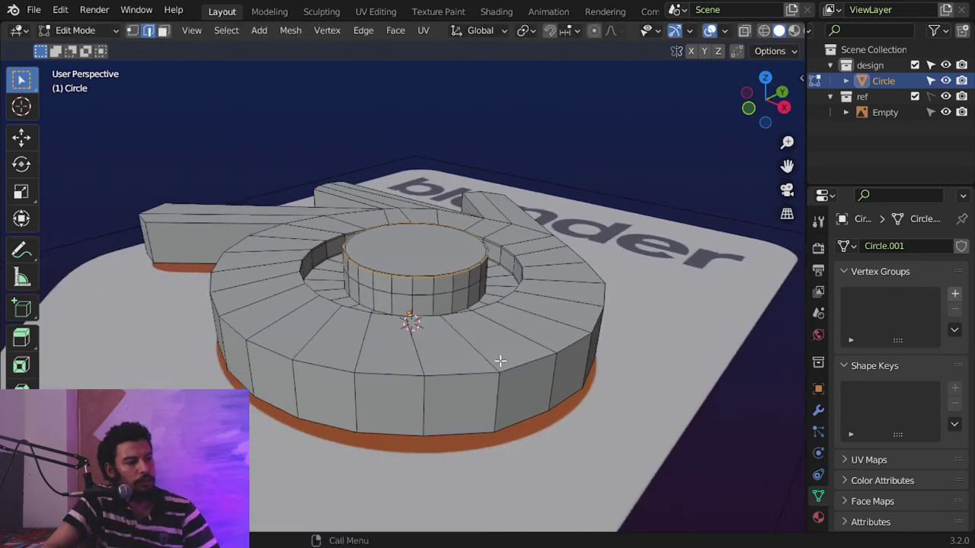
Step: Add two loop cuts around the logo's outer side wall, one near the bottom edge and one near the top
scroll(503, 328, up, 1)
key(ctrl+r)
click(499, 414)
click(512, 444)
key(ctrl+r)
click(505, 399)
click(505, 380)
Step: Add a level 2 Subdivision Surface to the logo in Object Mode
key(Tab)
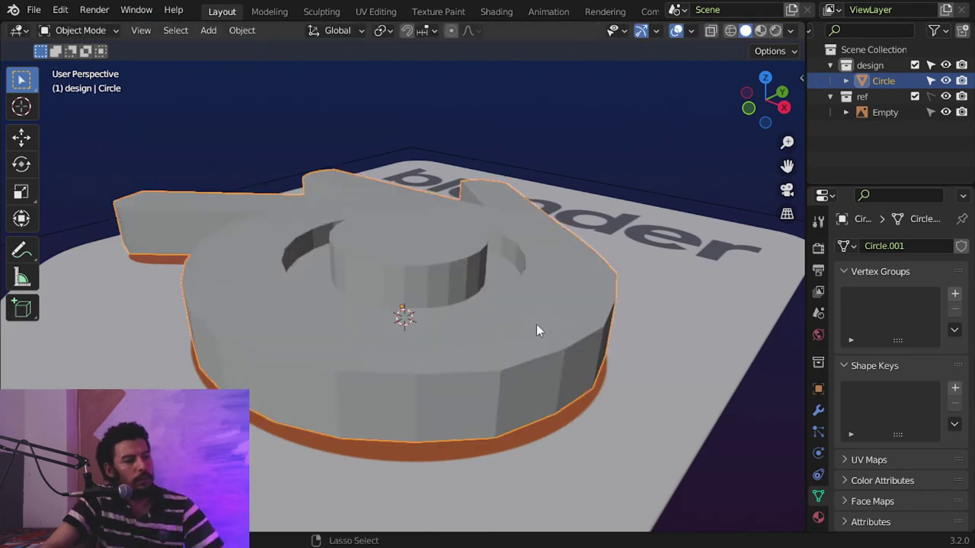
key(ctrl+2)
middle_drag(536, 324, 489, 305)
Step: In Edit Mode from the top view, add a loop cut across the middle arm and slide it close to the arm's base
key(Tab)
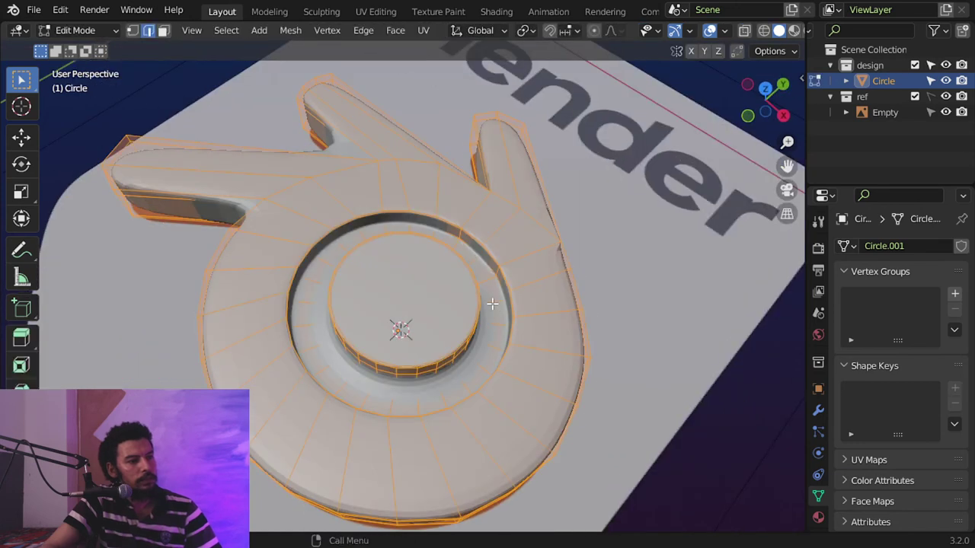
middle_drag(451, 272, 544, 319)
scroll(424, 223, down, 2)
key(KP_7)
scroll(430, 221, up, 1)
scroll(495, 316, up, 2)
key(alt+a)
key(ctrl+r)
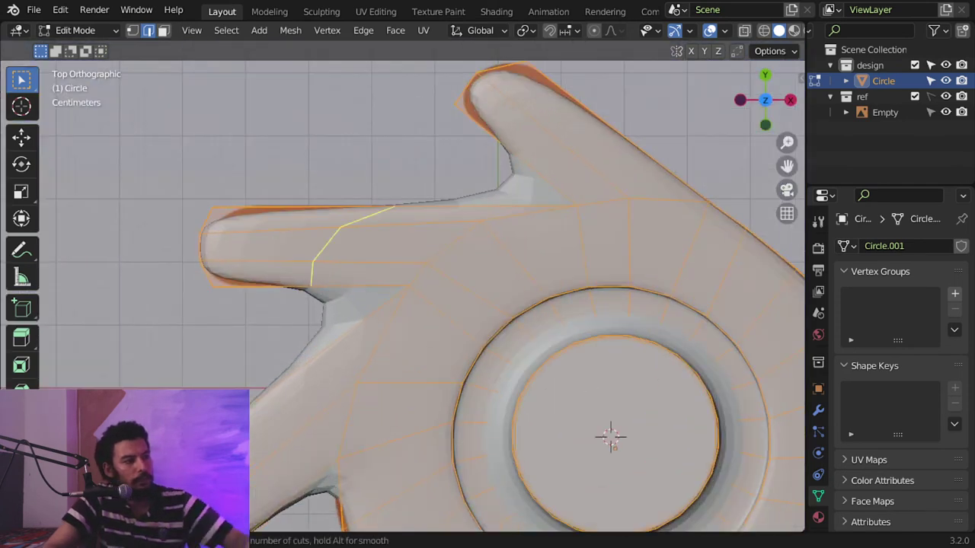
click(327, 282)
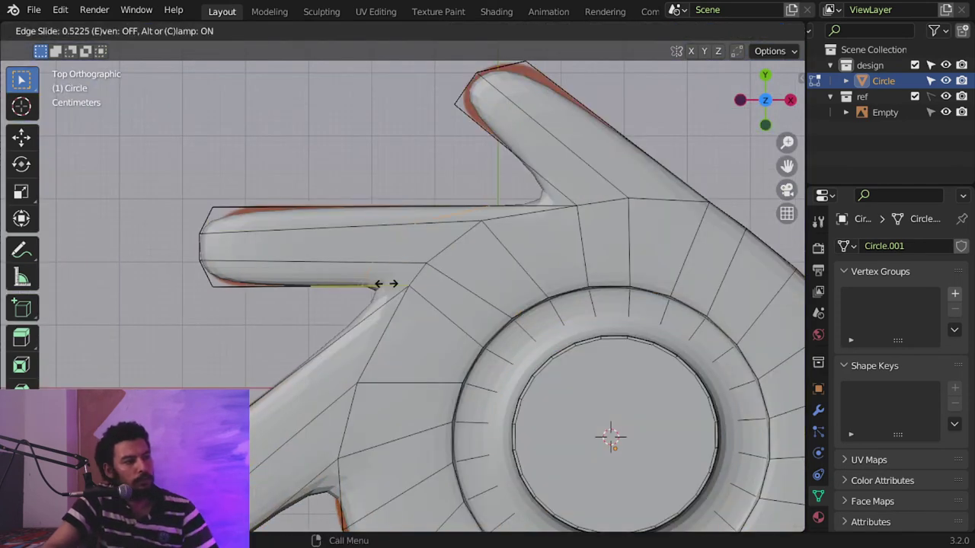
click(425, 284)
Step: Add a loop cut across the upper arm, slid close to where it joins the ring
key(ctrl+r)
click(541, 191)
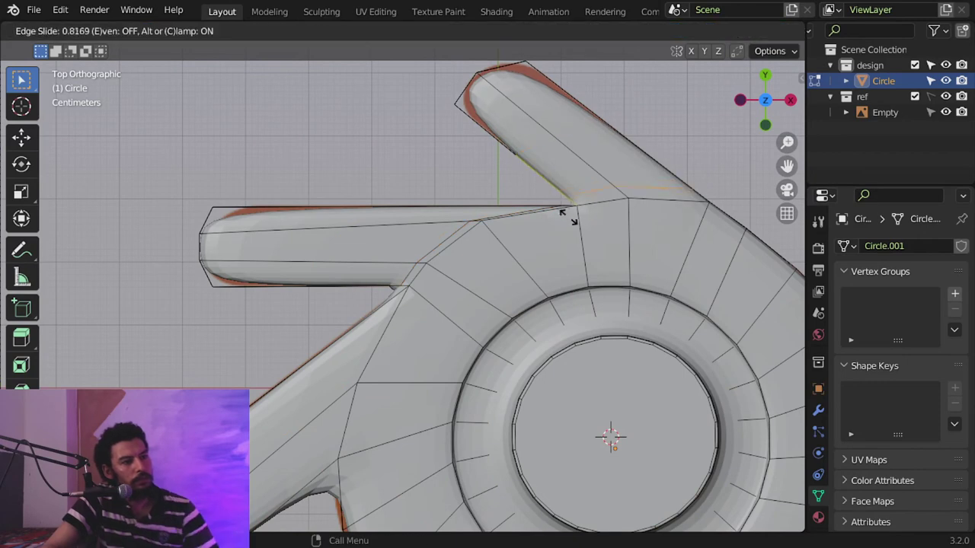
click(571, 218)
Step: Add a loop cut near the tip of the upper arm and an even, flipped one near the middle arm's tip
click(530, 171)
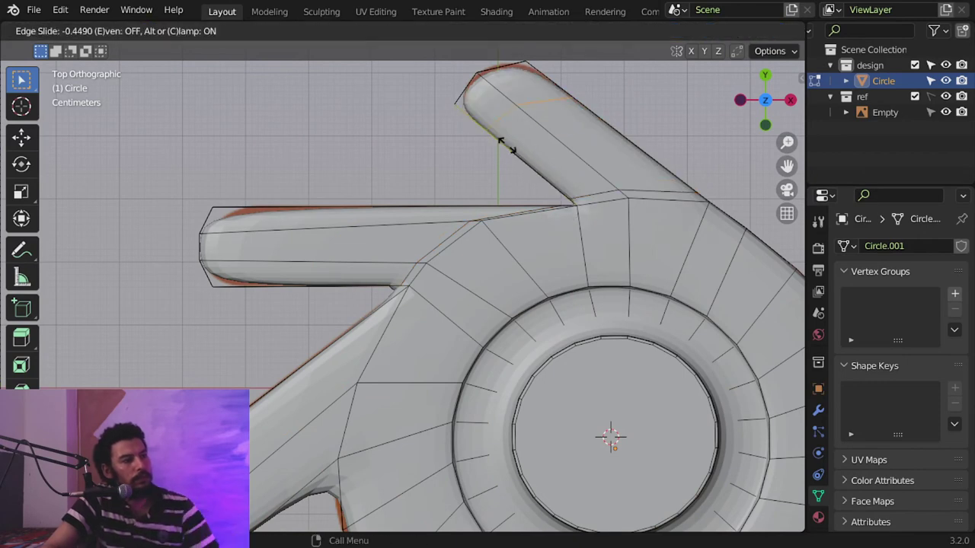
click(494, 135)
click(324, 236)
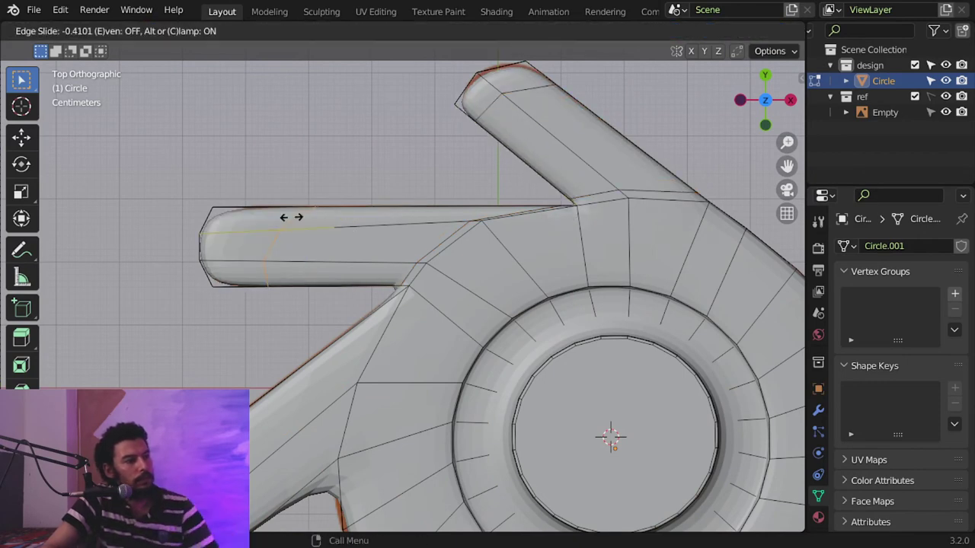
key(e)
key(f)
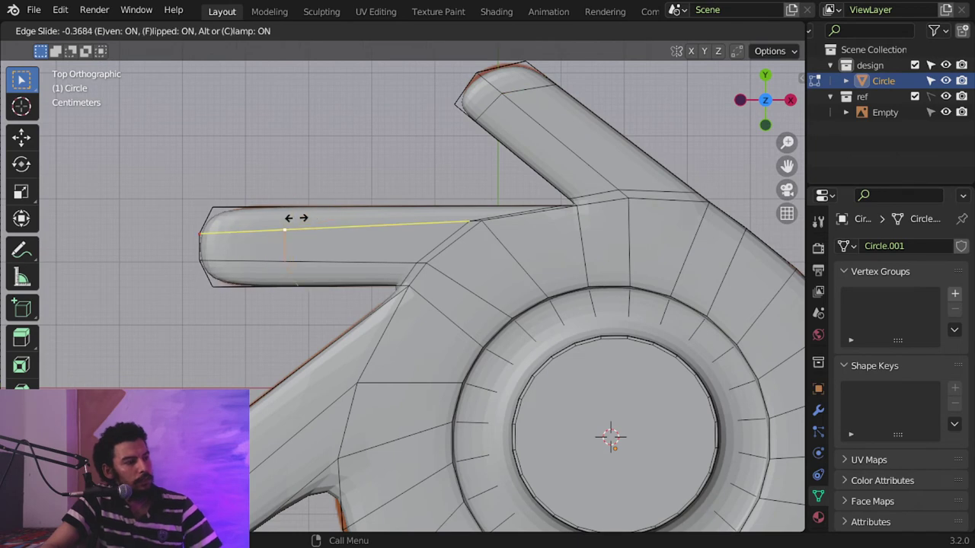
click(231, 213)
Step: Add a loop cut across the lower arm, slid close to where it joins the ring
shift+middle_drag(241, 348, 371, 198)
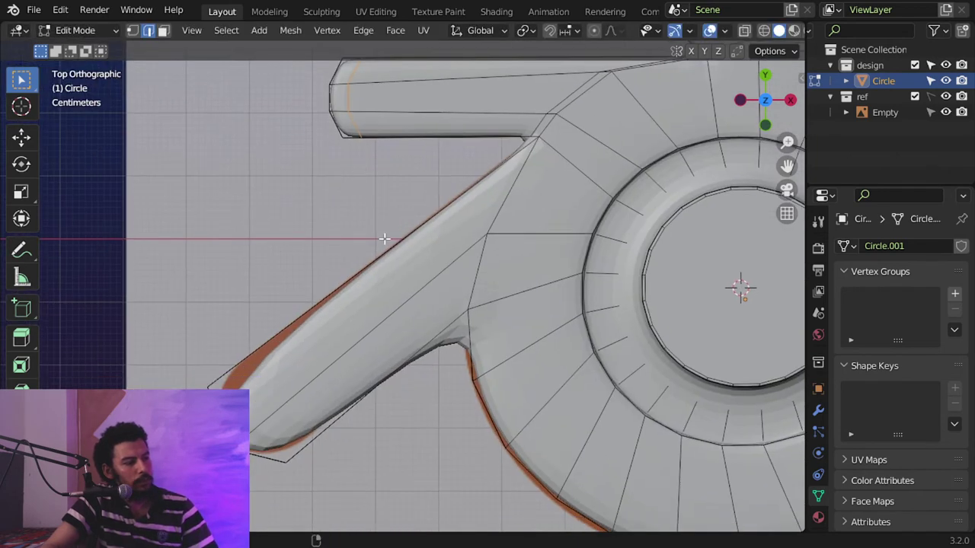
ctrl+middle_drag(358, 256, 352, 280)
click(377, 255)
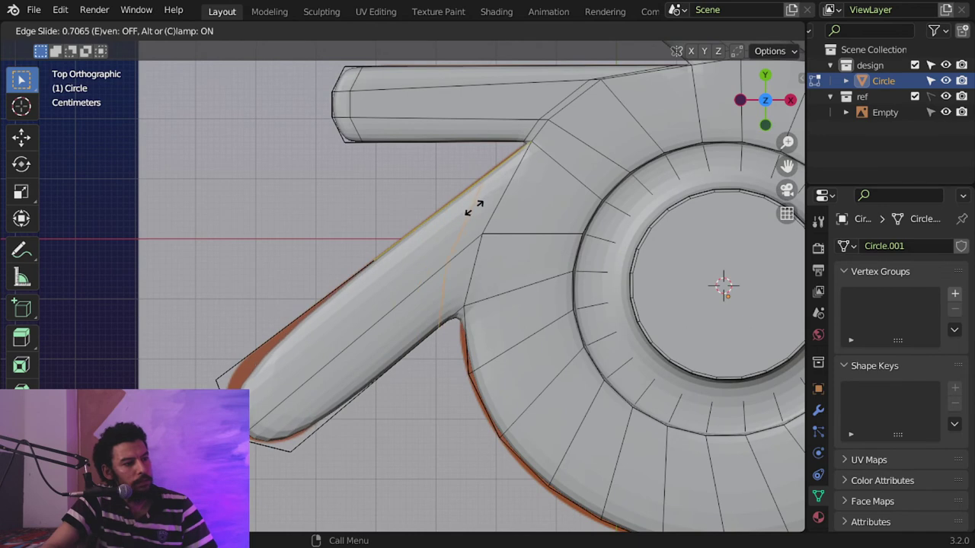
click(495, 186)
Step: Add a second loop cut across the lower arm with Even and Flipped on, slid close to its tip
key(ctrl+r)
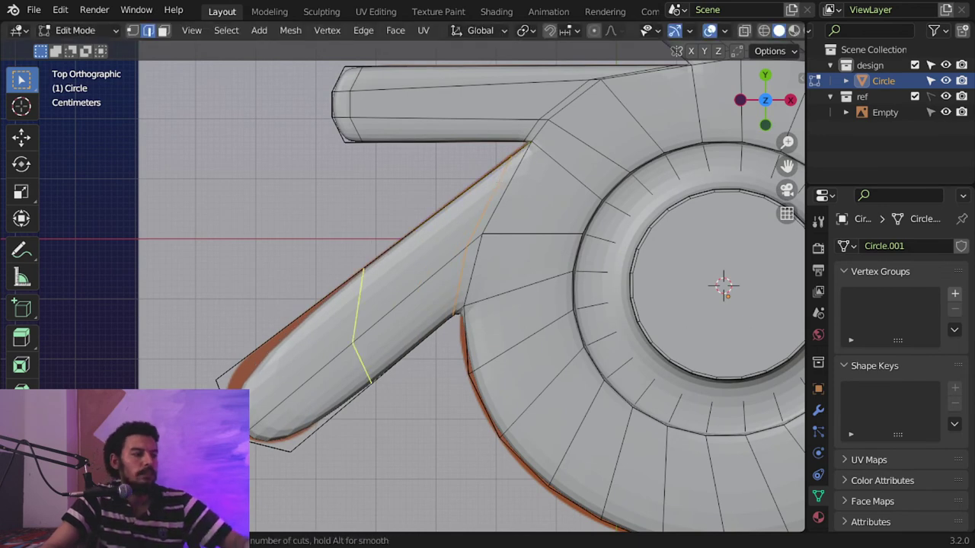
click(356, 263)
key(e)
key(f)
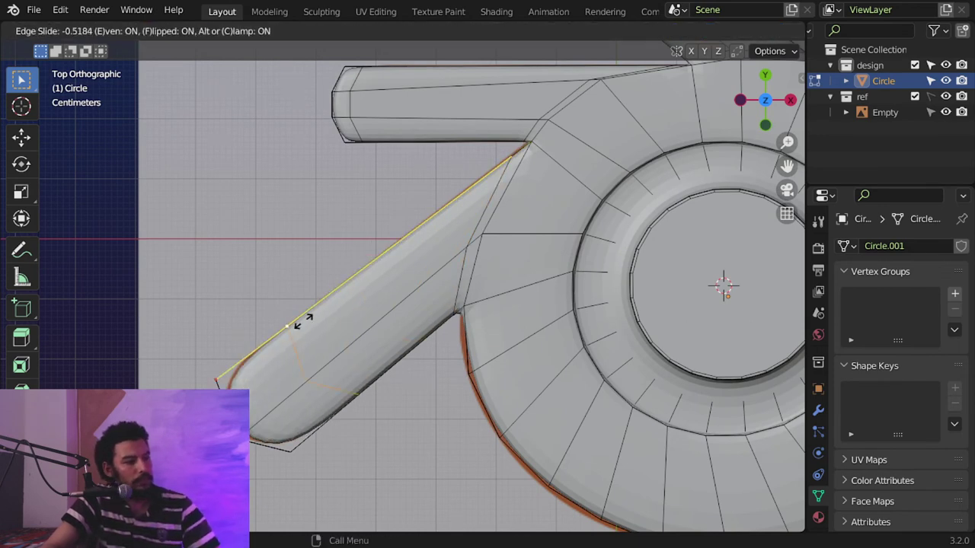
click(252, 369)
scroll(407, 224, down, 4)
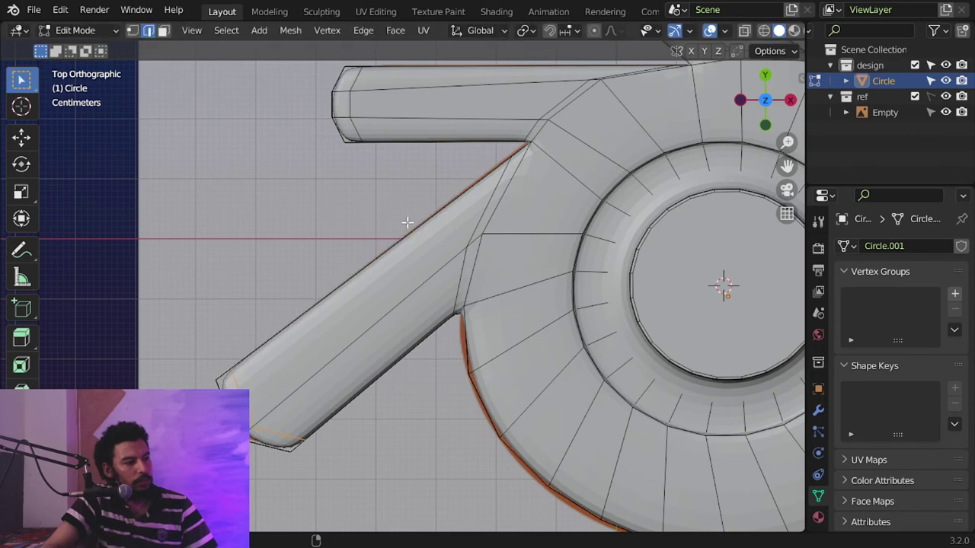
scroll(476, 320, up, 2)
key(Tab)
key(Tab)
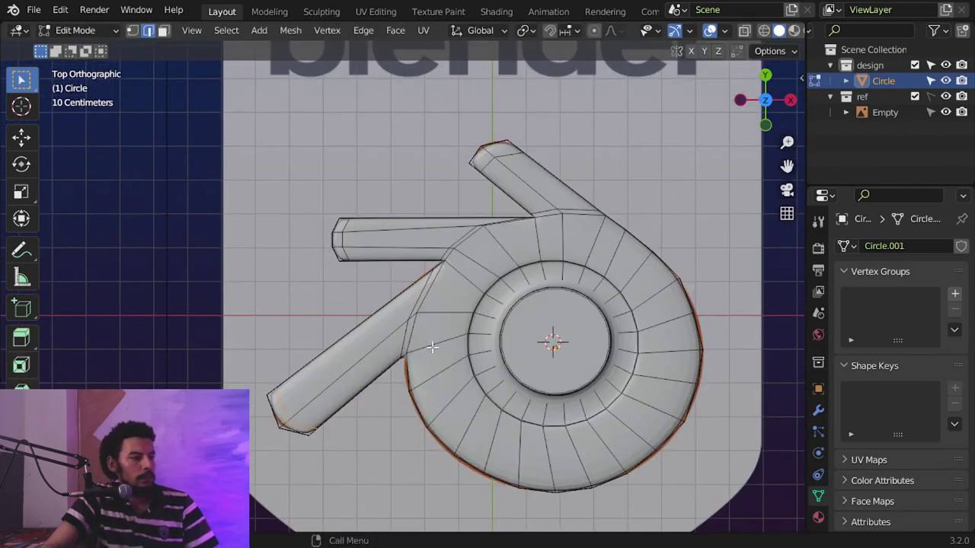
Step: Slide the tip edge loops of the lower and middle arms slightly inward, away from the tips
scroll(374, 403, up, 1)
key(ctrl+r)
click(376, 404)
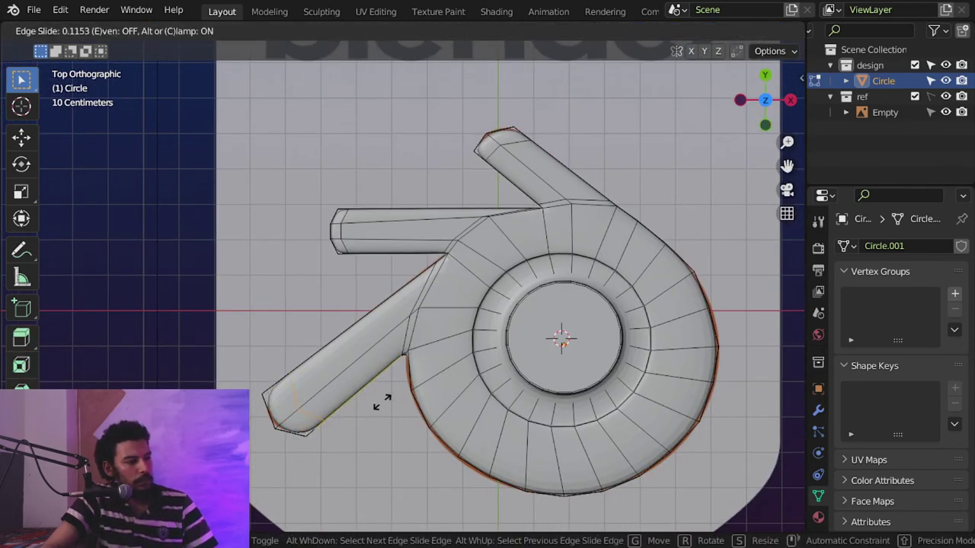
click(381, 402)
key(ctrl+r)
click(394, 256)
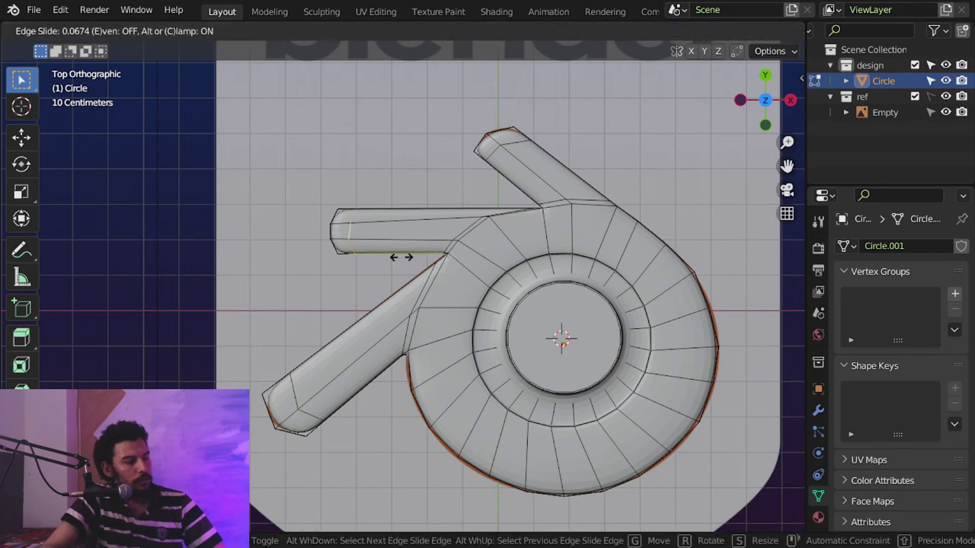
click(392, 257)
Step: Replace the edge loop near the upper arm's tip with a new even, flipped loop cut
shift+middle_drag(508, 232, 456, 320)
ctrl+middle_drag(455, 321, 453, 210)
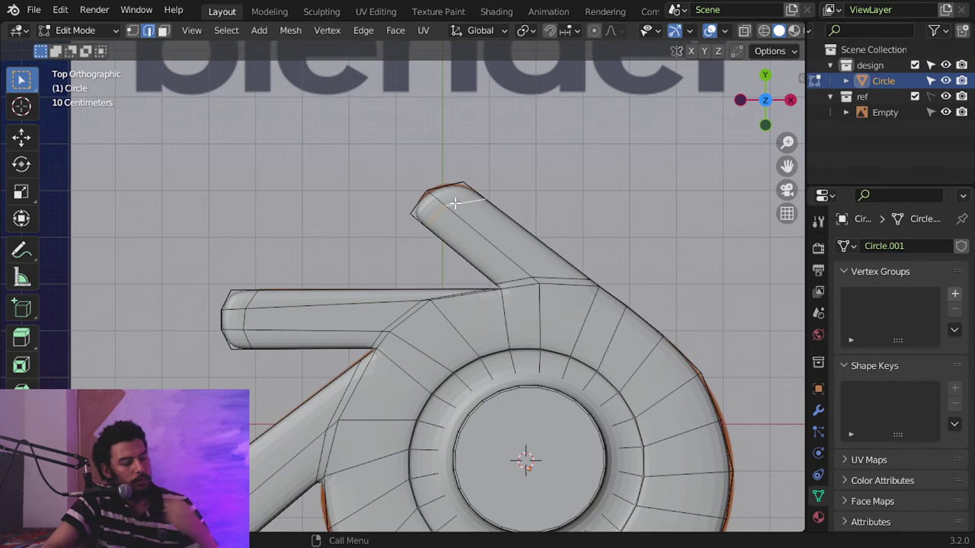
key(x)
click(423, 307)
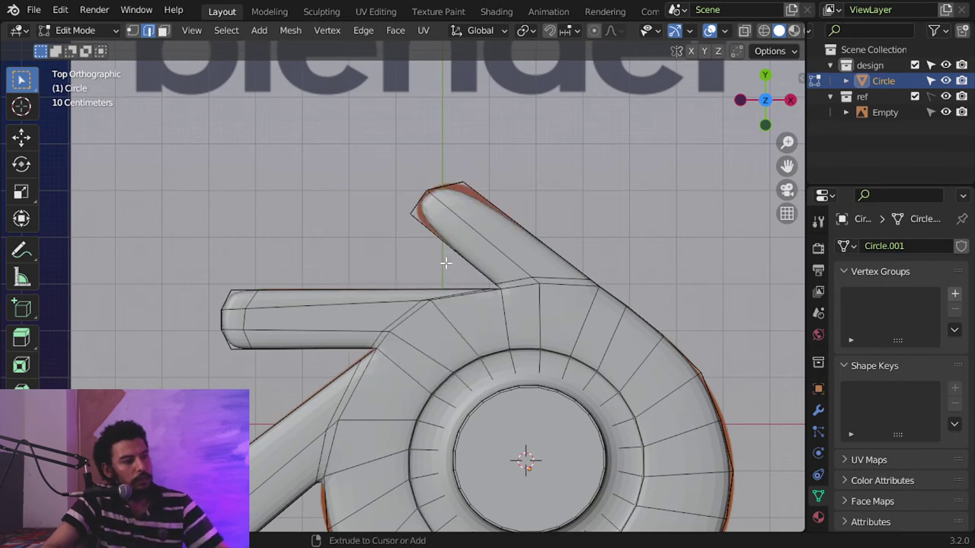
key(ctrl+r)
click(457, 262)
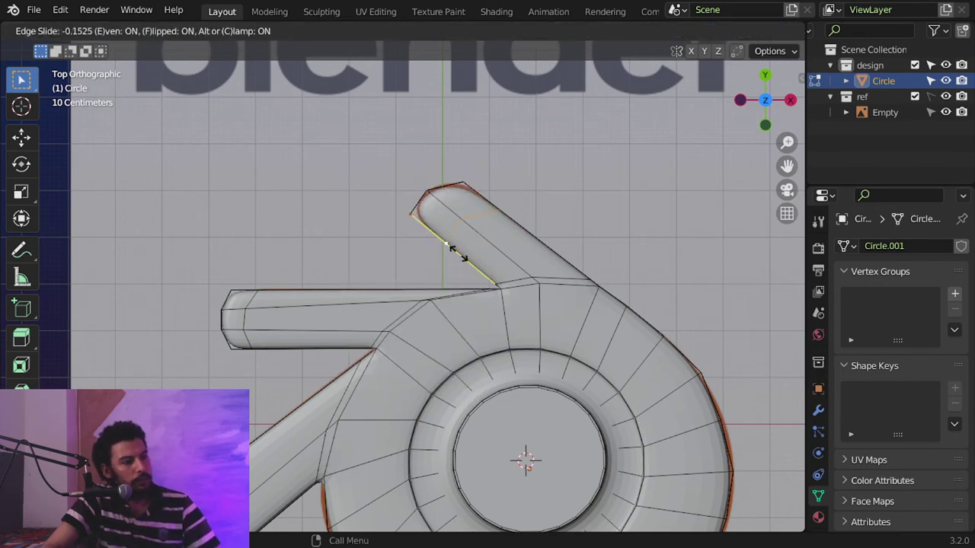
click(446, 236)
Step: Apply smooth shading to the whole logo in Object Mode
key(Tab)
scroll(533, 320, down, 3)
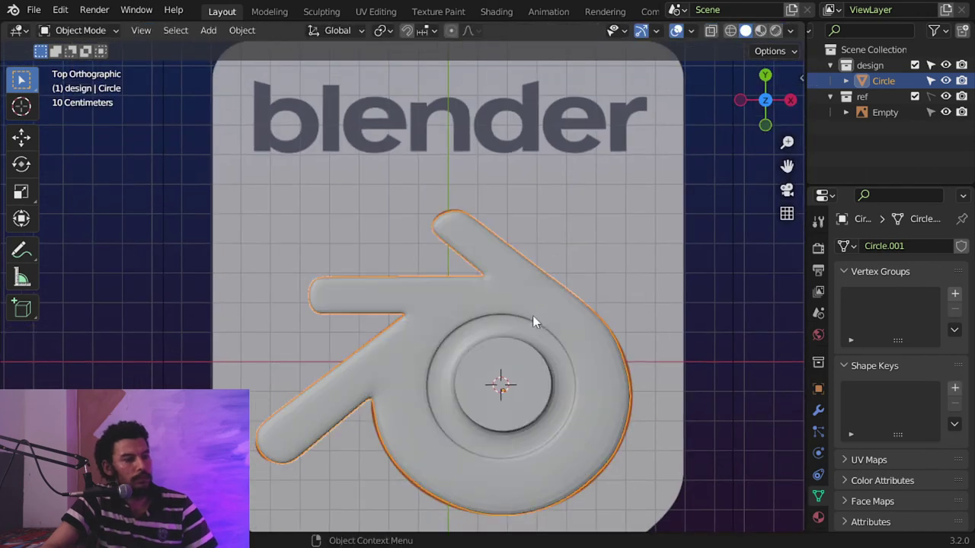
right_click(537, 311)
click(497, 266)
middle_drag(496, 268, 426, 350)
key(KP_7)
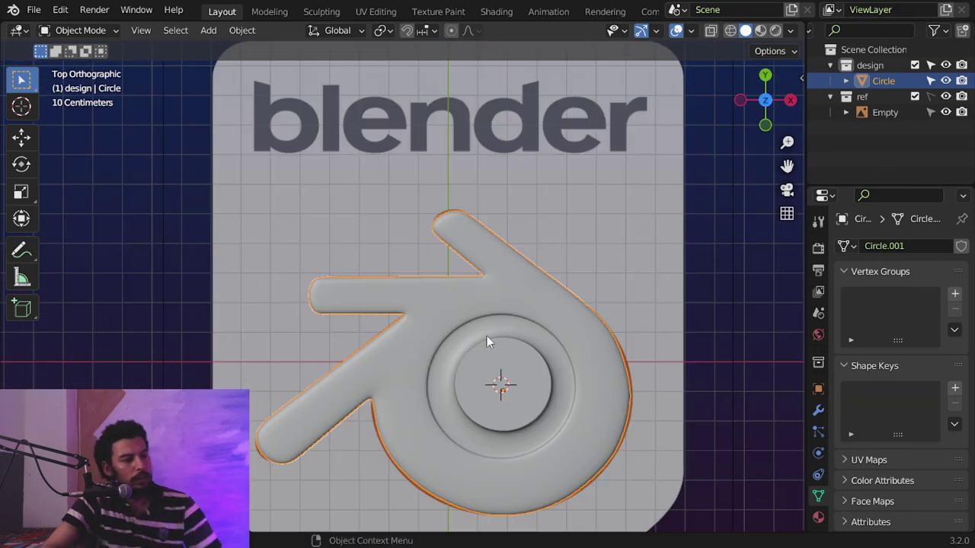
Step: Set the logo's Subdivision Surface levels to 3 for the viewport and 4 for render
click(818, 412)
click(942, 313)
click(942, 331)
click(942, 330)
Step: Exclude the ref collection from the view layer and view the logo from the top
ctrl+middle_drag(753, 326, 744, 378)
middle_drag(545, 359, 579, 251)
click(915, 97)
key(KP_7)
scroll(627, 330, up, 2)
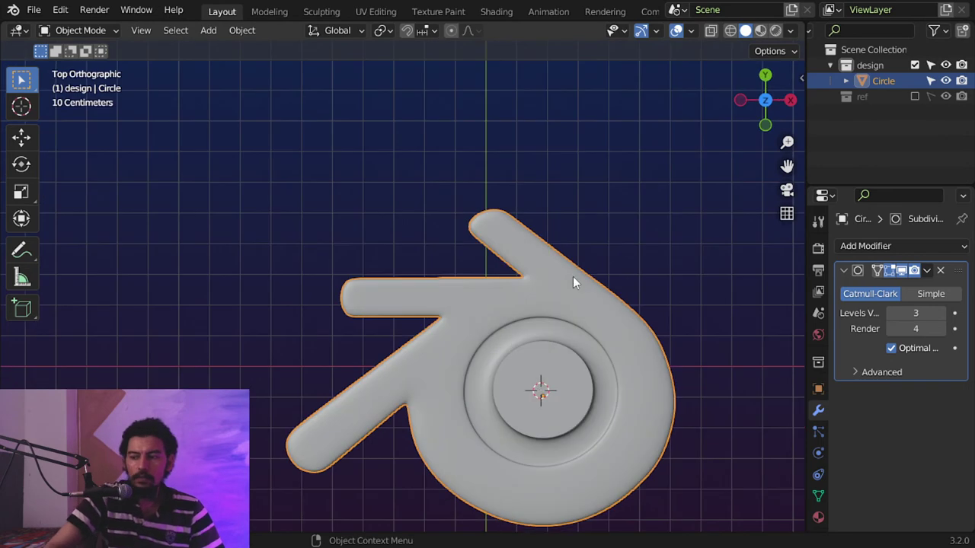
Step: In Edit Mode with X-ray on, move the vertices at the ring's rightmost rim point slightly inward
scroll(579, 279, up, 3)
key(Tab)
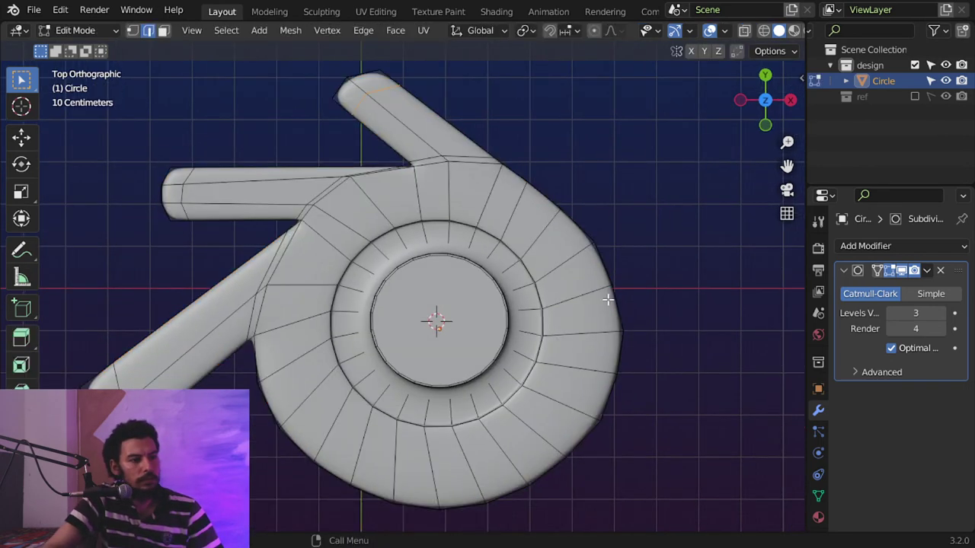
key(1)
key(alt+z)
key(a)
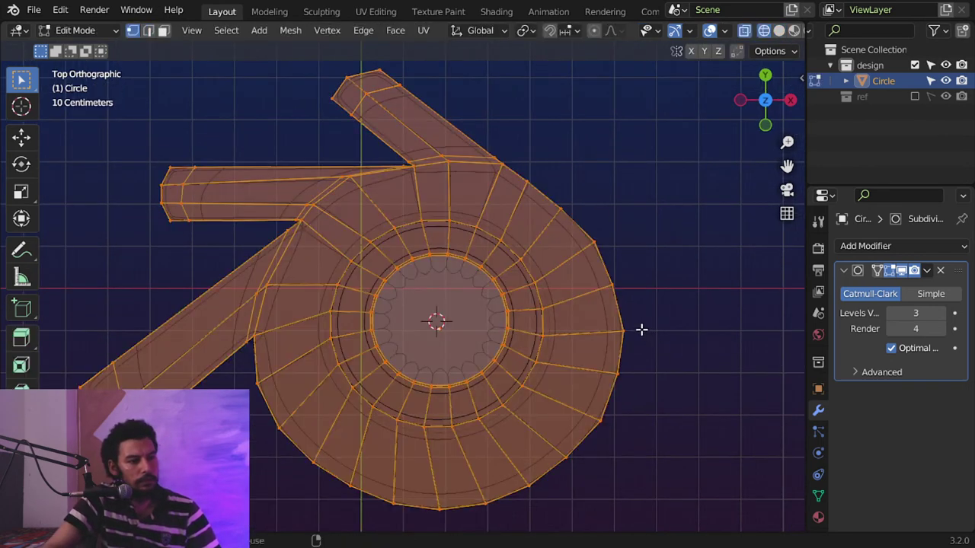
key(alt+a)
click(621, 332)
key(q)
click(616, 348)
key(alt+z)
key(Tab)
key(Tab)
key(alt+z)
Step: Box-select the rim vertices at the ring's upper right and shift them slightly to even out the curve
shift+middle_drag(561, 242, 549, 271)
scroll(549, 270, up, 1)
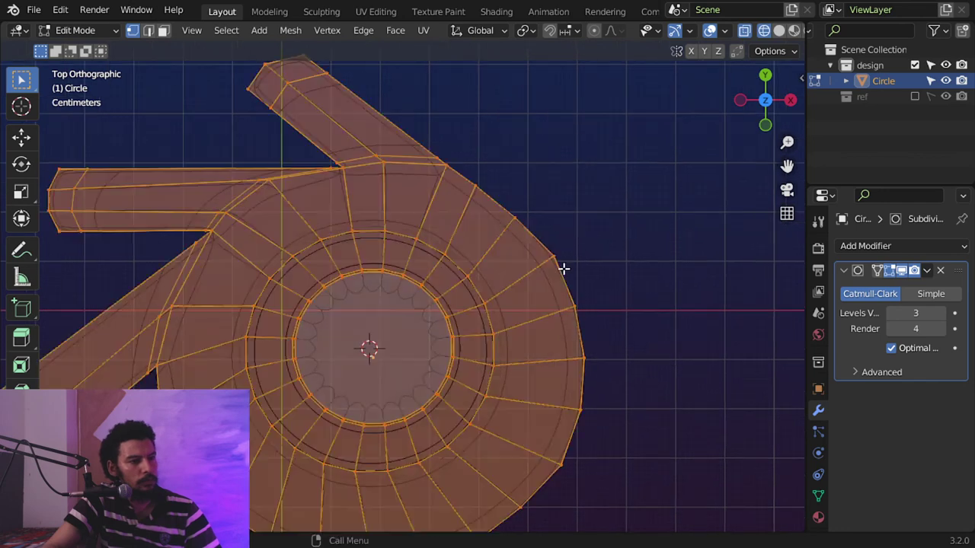
key(b)
drag(582, 230, 544, 271)
key(q)
click(546, 274)
key(alt+z)
scroll(637, 355, down, 2)
key(Tab)
key(Tab)
Step: Adjust the rim vertices at the ring's lowest point and just right of it to refine the curve
shift+middle_drag(472, 499, 511, 407)
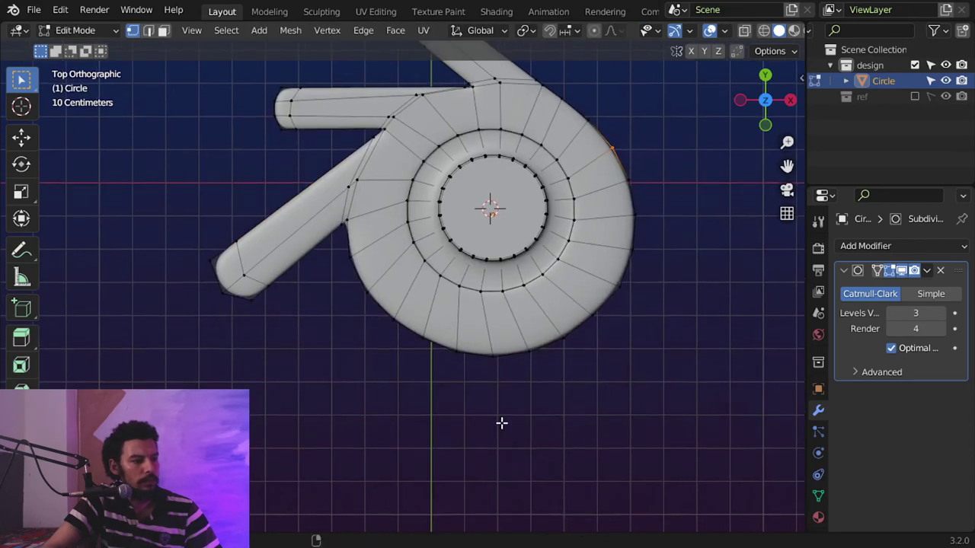
scroll(510, 410, up, 2)
key(shift+z)
shift+middle_drag(503, 362, 500, 398)
scroll(500, 398, up, 1)
key(q)
key(Escape)
key(a)
key(a)
click(485, 371)
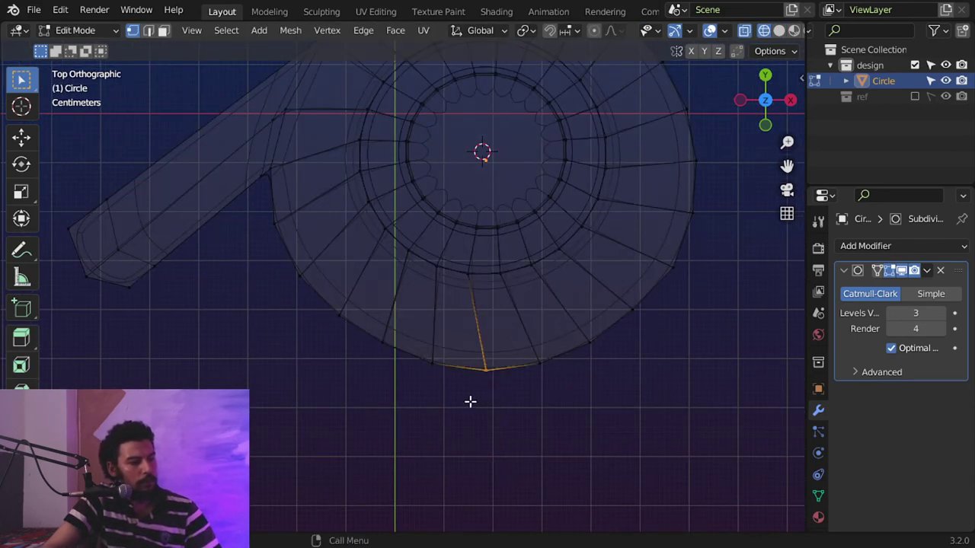
key(alt+a)
click(538, 359)
key(q)
click(517, 388)
Step: Box-select the rim vertices just left of the ring's lowest point, move them slightly outward, and restore solid shading
drag(466, 348, 420, 389)
key(q)
click(424, 393)
key(z)
click(567, 383)
scroll(579, 396, down, 2)
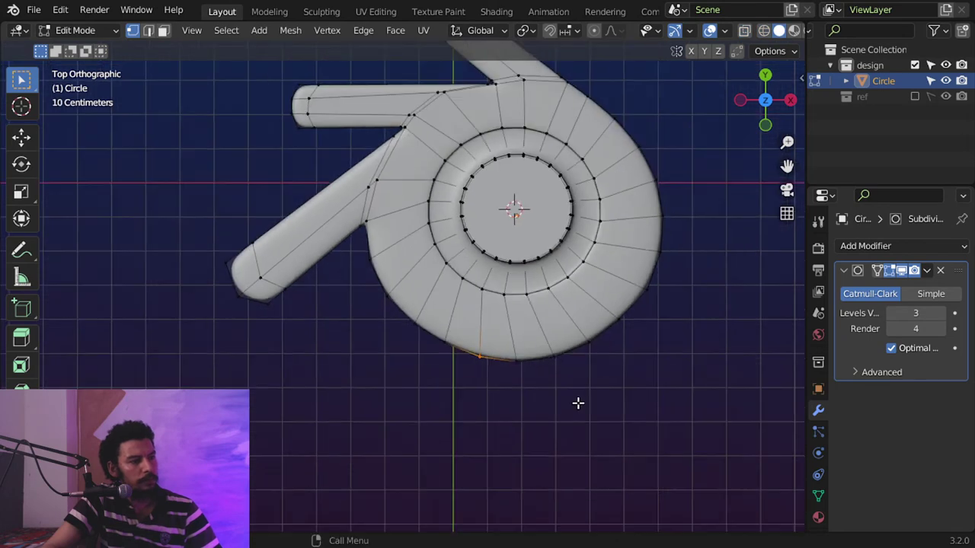
shift+middle_drag(584, 308, 531, 409)
scroll(531, 408, up, 1)
shift+middle_drag(548, 352, 550, 391)
scroll(553, 379, up, 1)
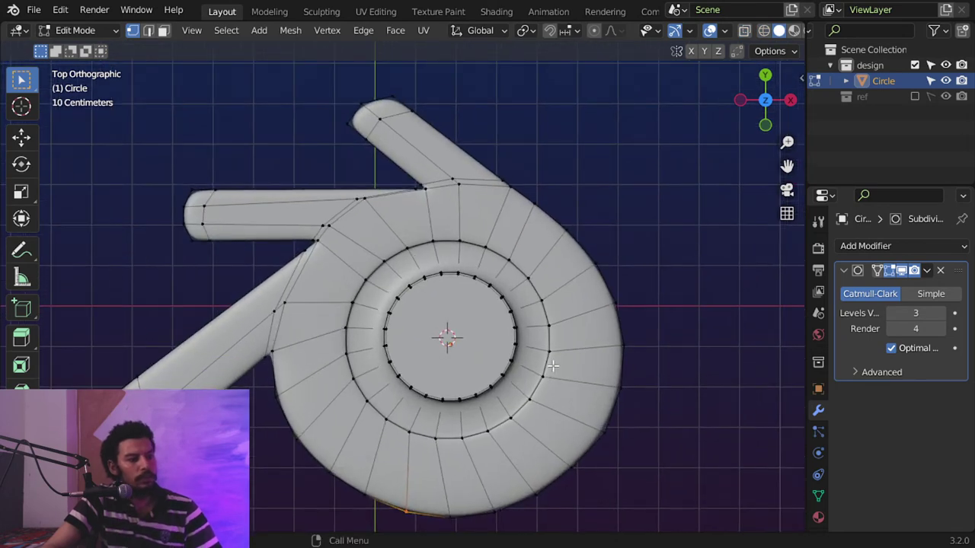
Step: Rename the logo's material to "orange"
click(817, 517)
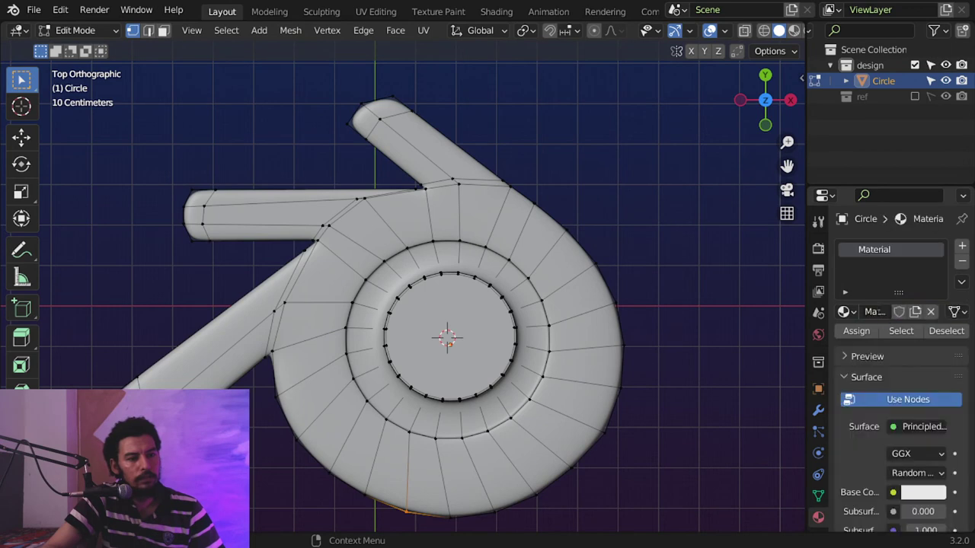
double_click(881, 311)
key(Return)
key(ctrl+z)
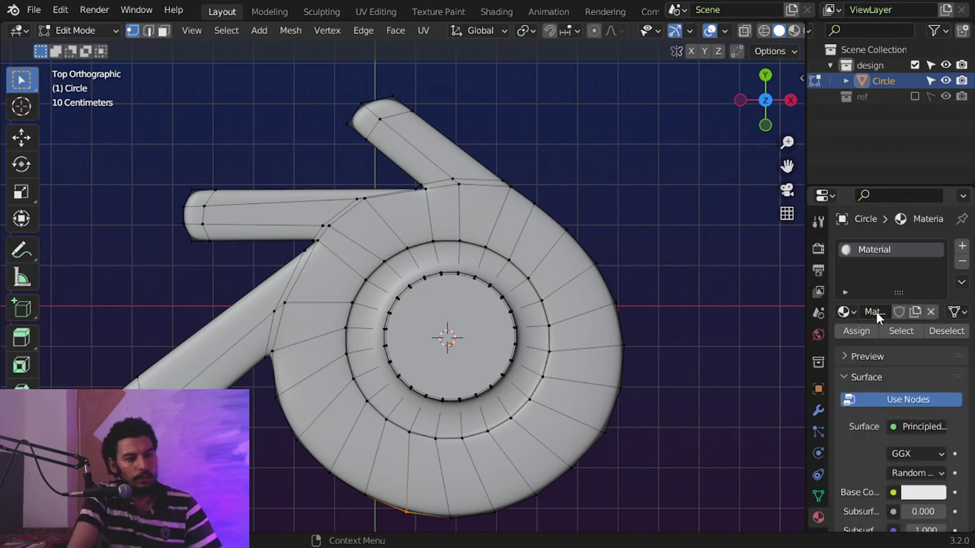
text(orange)
key(Return)
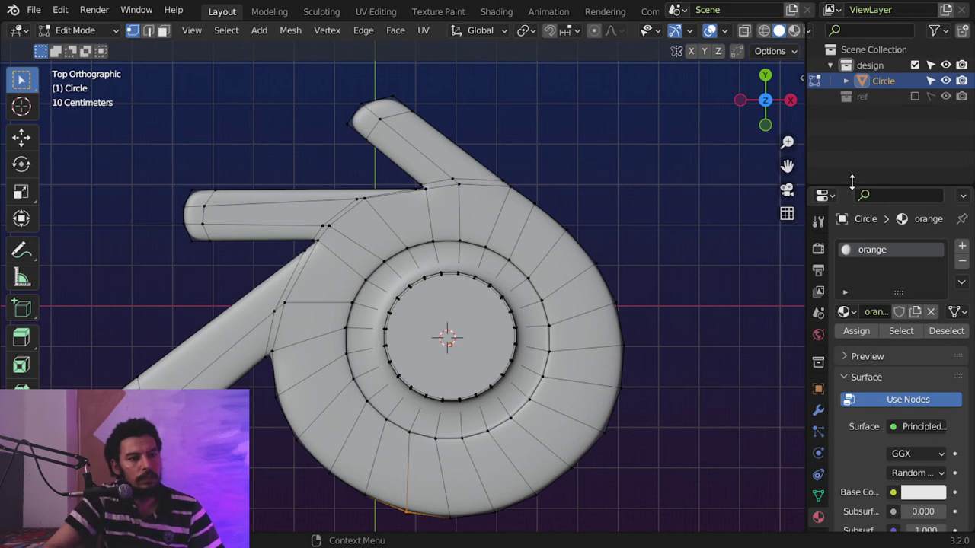
Step: Enlarge the Properties editor in both height and width so the material settings have more room
drag(852, 182, 858, 92)
drag(855, 185, 857, 95)
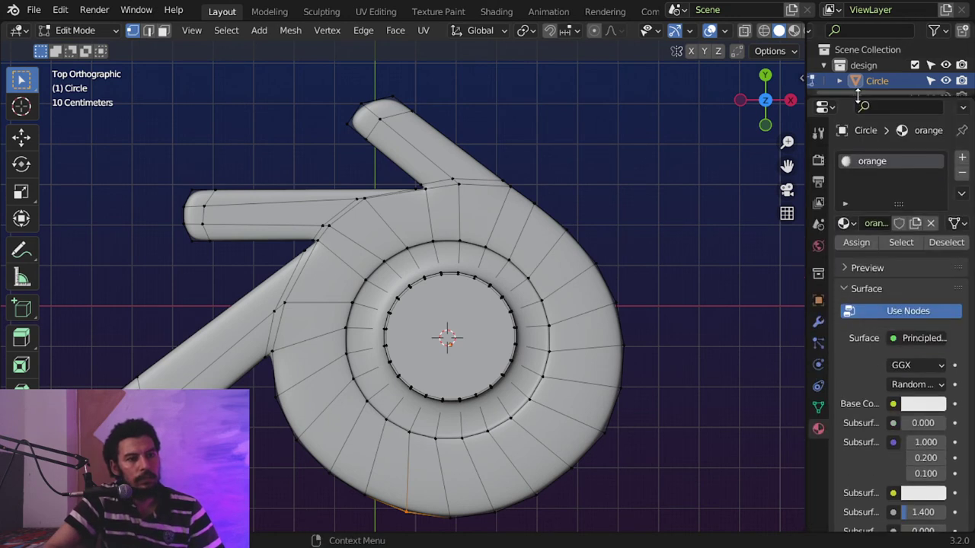
drag(812, 270, 729, 271)
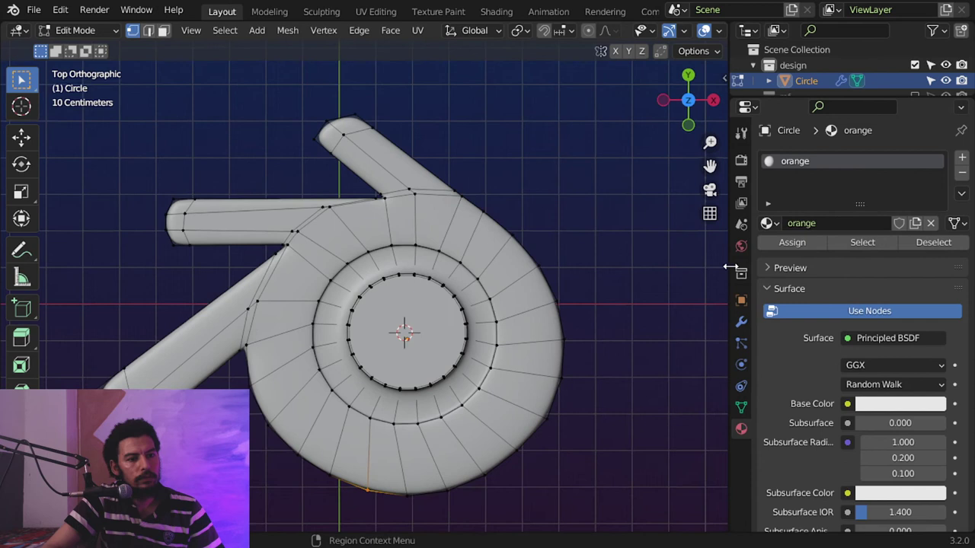
Step: Set the orange material's base color to orange using the copied hex code
click(901, 410)
drag(843, 265, 843, 282)
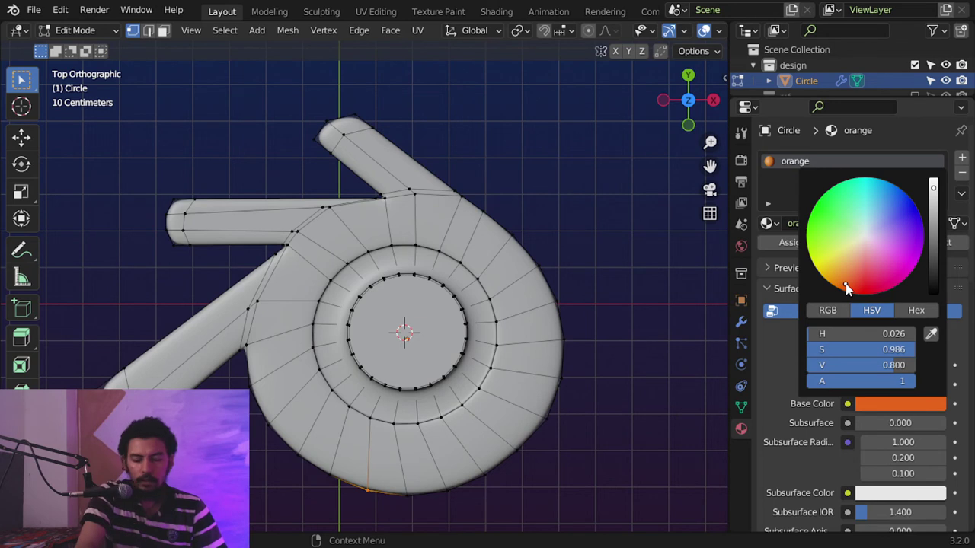
click(886, 405)
click(916, 311)
click(884, 331)
key(ctrl+v)
key(Return)
scroll(589, 398, up, 1)
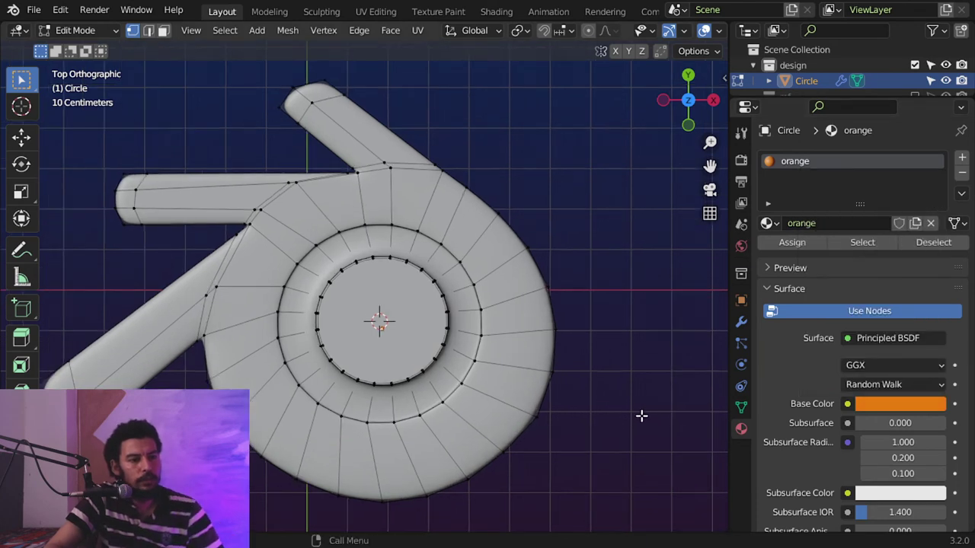
Step: Return to Object Mode and set the orange material's roughness to 0.15
key(Tab)
scroll(969, 280, down, 8)
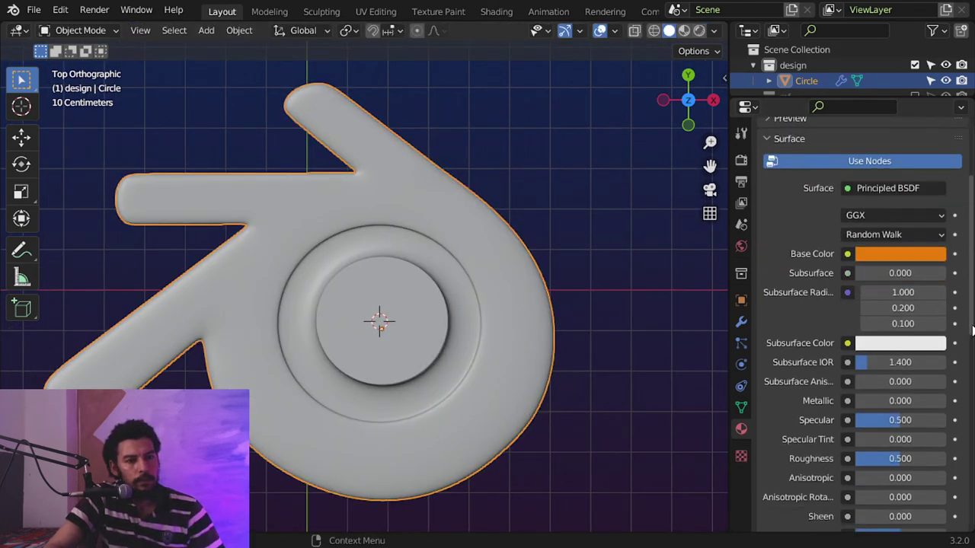
click(901, 355)
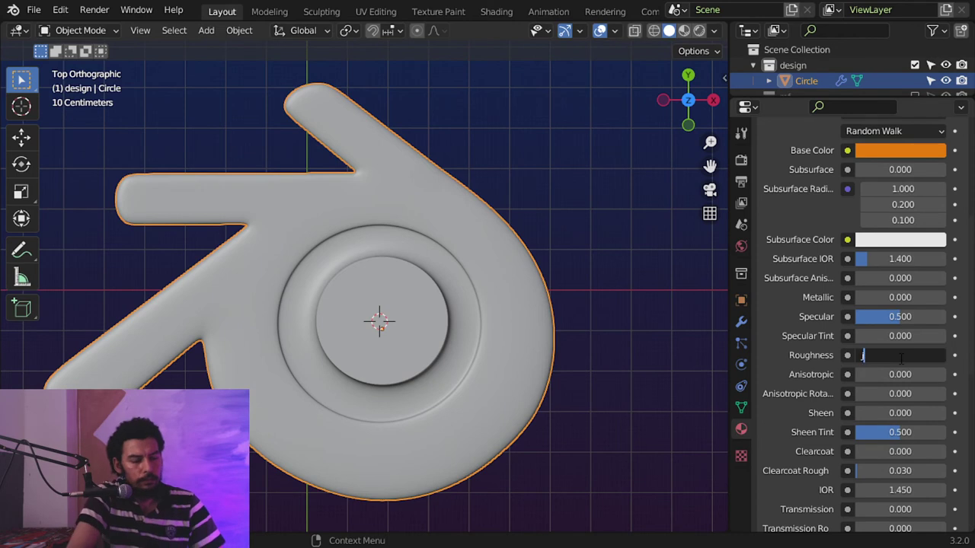
text(.)
key(Return)
click(901, 357)
text(.1)
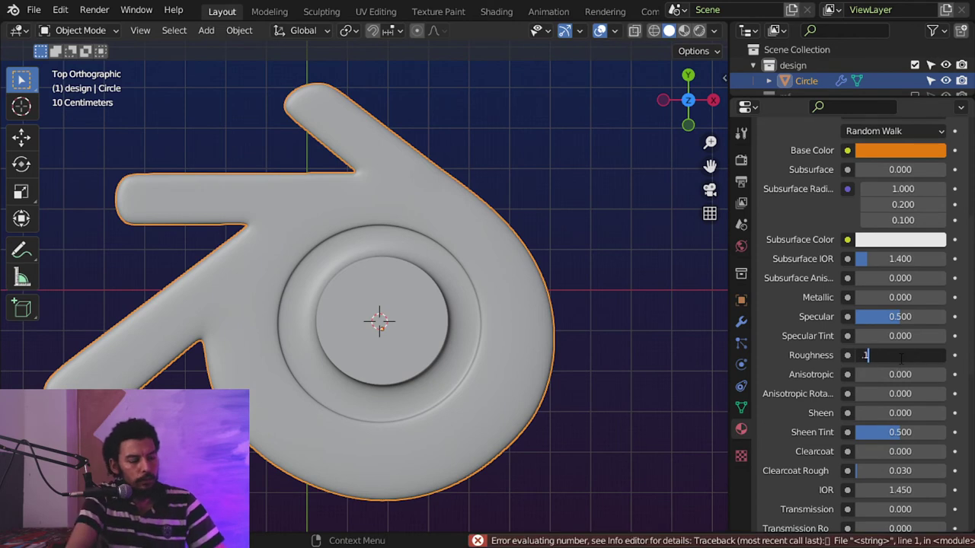
text(5)
key(Return)
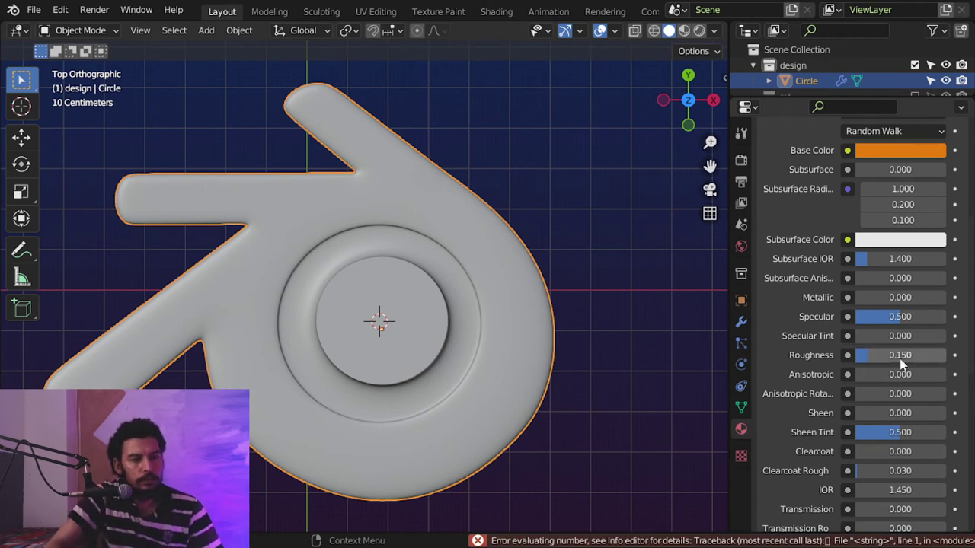
Step: Set the orange material's specular to 0.65
click(899, 317)
key(BackSpace)
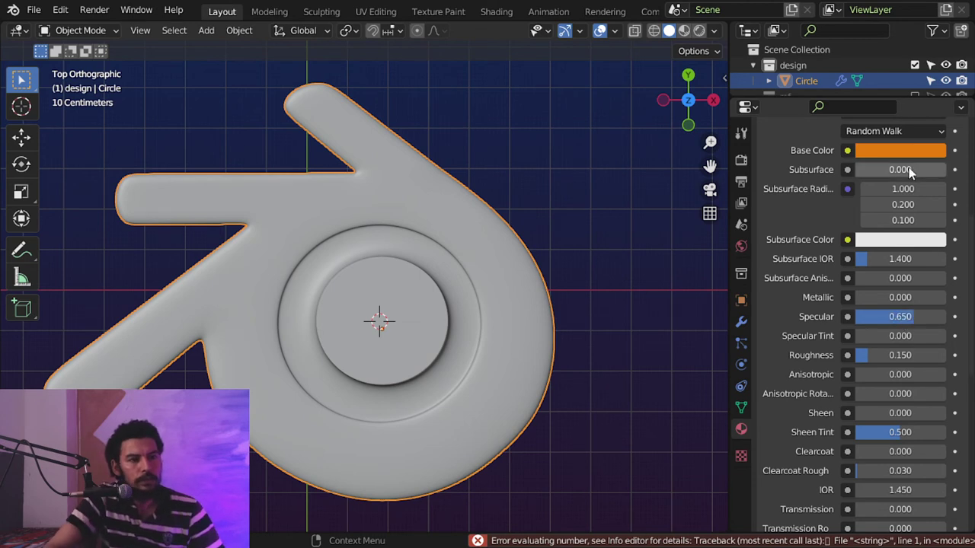
Step: Select the face loop of the recessed ring around the central disc and add a second material slot with a new material
key(Tab)
key(3)
alt+click(454, 302)
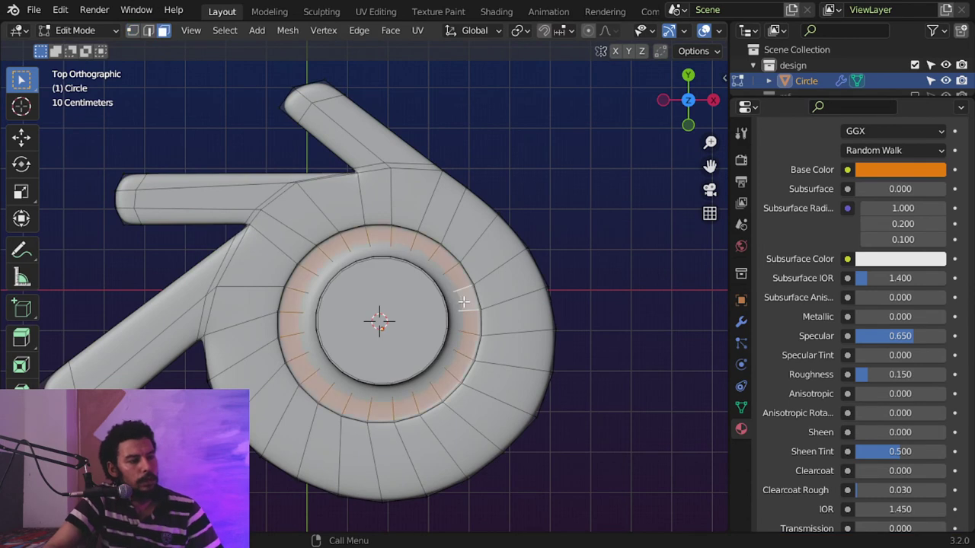
scroll(965, 282, up, 8)
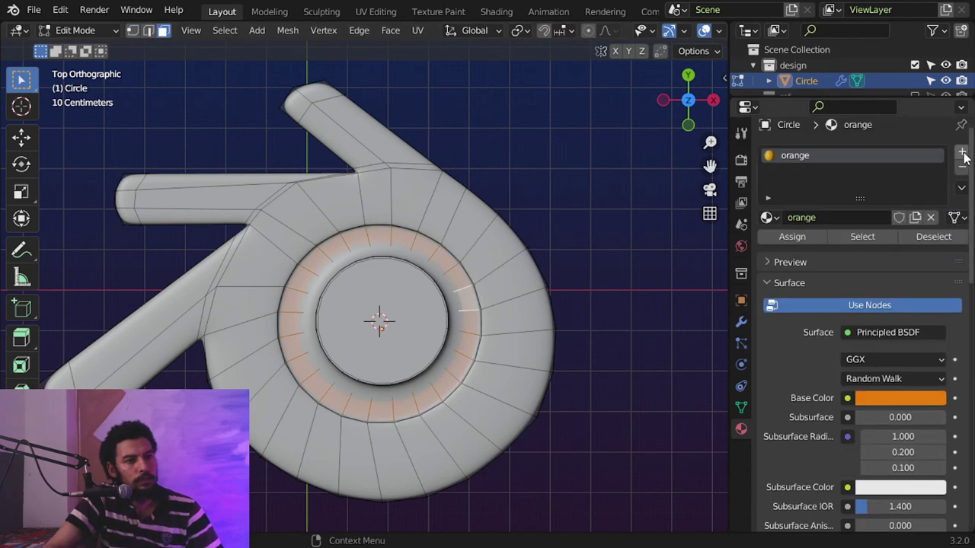
click(962, 157)
click(789, 256)
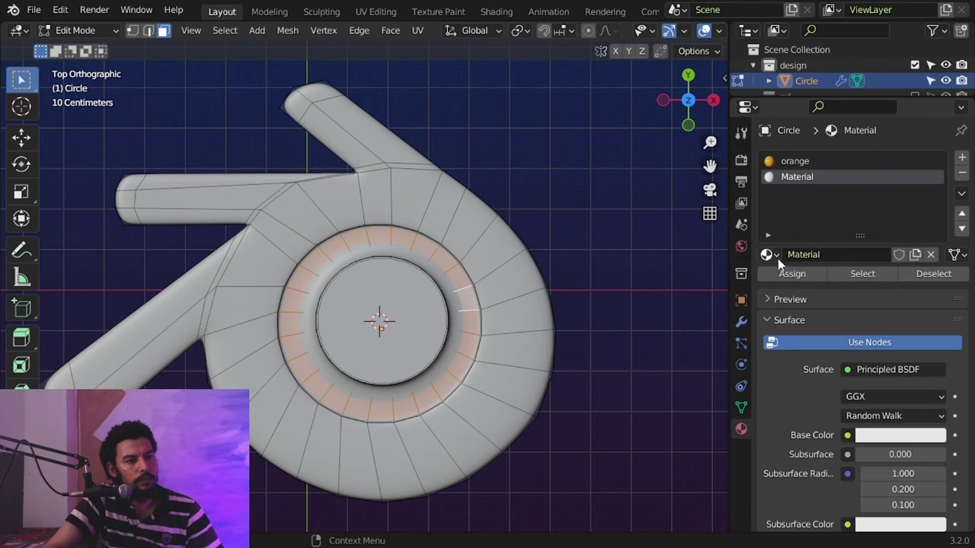
Step: Replace the second slot's material with a single-user copy of the orange material and rename it "white"
click(768, 254)
click(685, 294)
key(Tab)
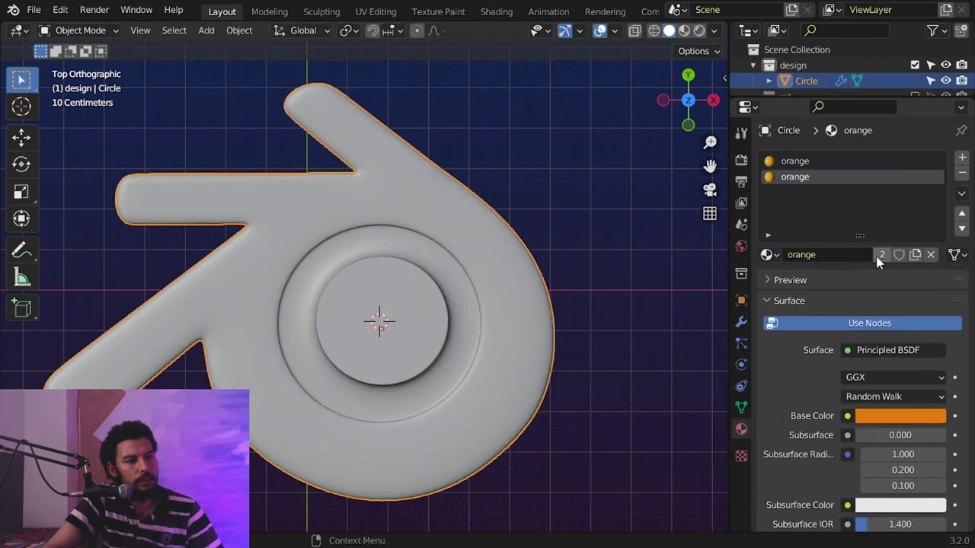
click(882, 254)
double_click(858, 258)
text(white)
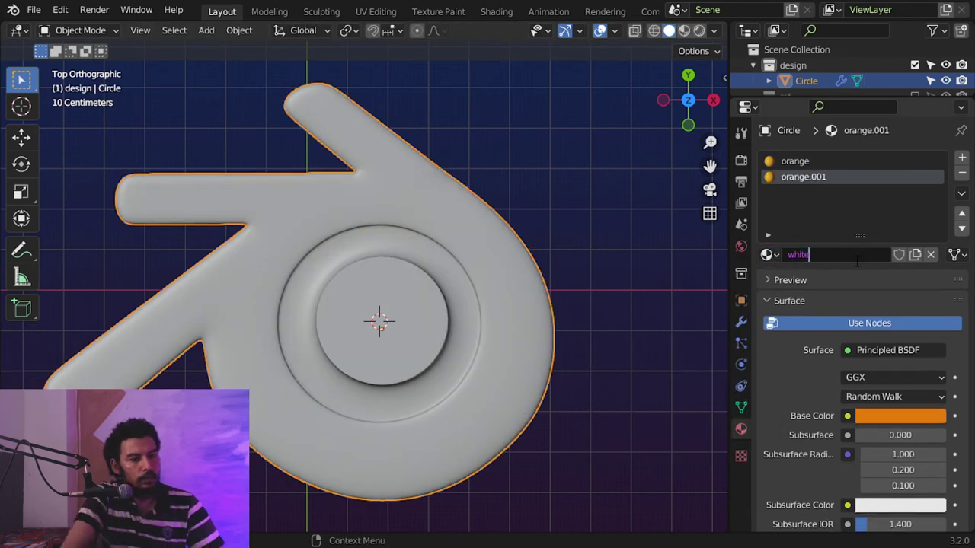
key(Return)
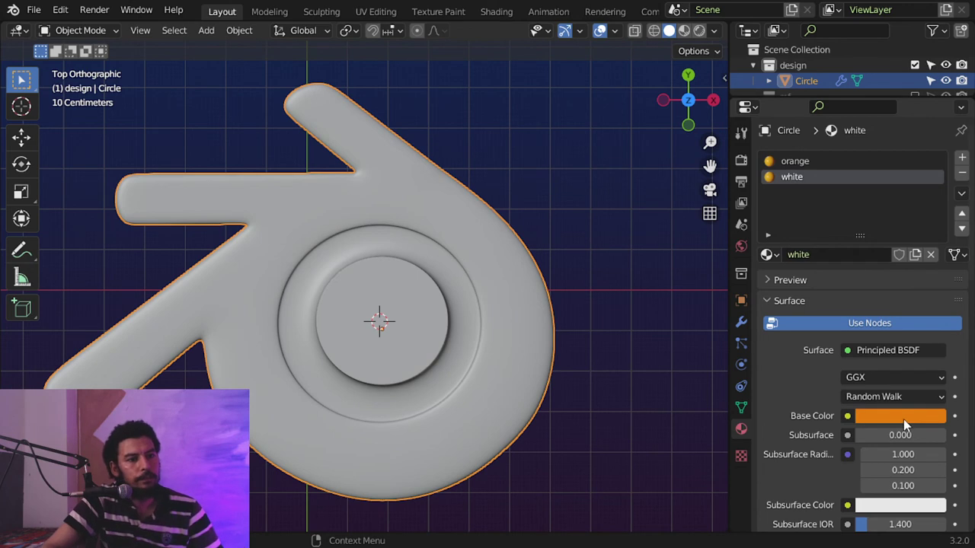
Step: Set the white material's base color to pure white (R, G and B at 1) and assign it to the selected recessed ring
click(903, 419)
click(830, 320)
drag(833, 361, 974, 379)
drag(900, 347, 929, 347)
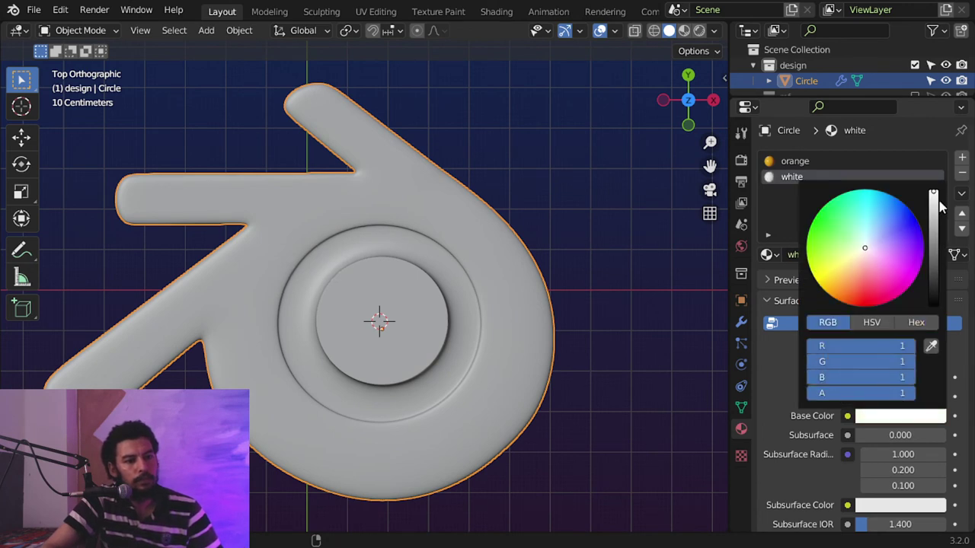
key(Tab)
key(Tab)
key(Tab)
Step: Add one horizontal loop cut around the side wall of the raised central disc
click(381, 322)
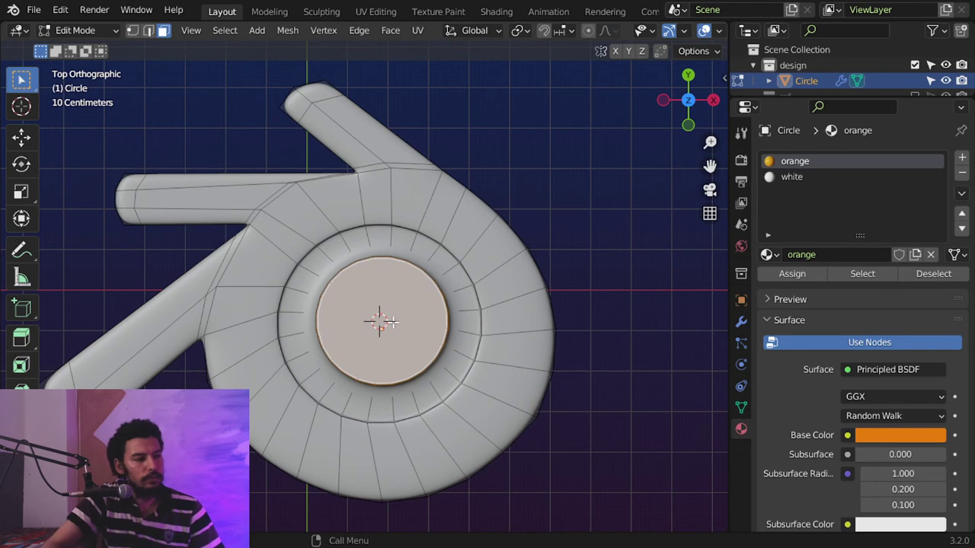
middle_drag(393, 323, 312, 232)
scroll(461, 359, up, 2)
middle_drag(465, 362, 409, 365)
scroll(405, 349, up, 1)
key(ctrl+r)
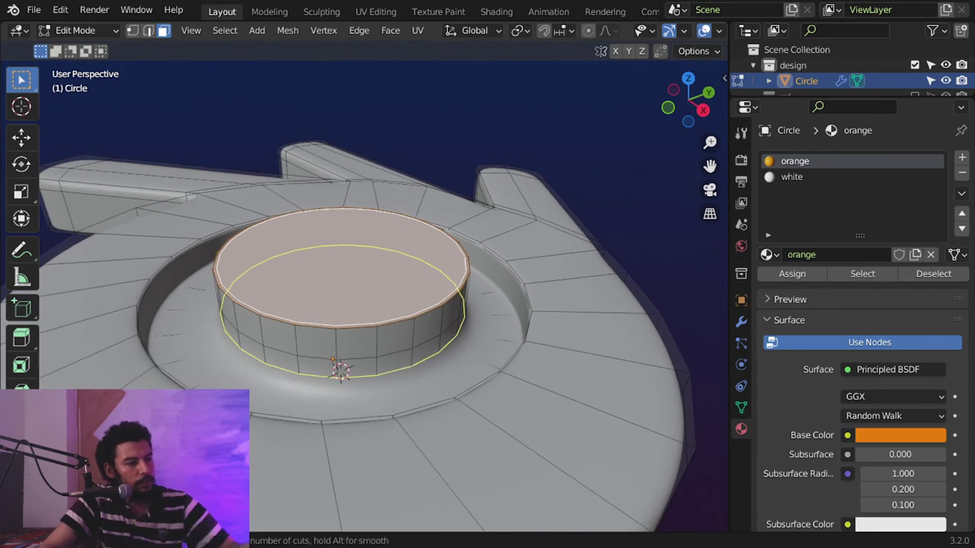
click(403, 364)
click(415, 373)
Step: Select the central disc's top face and grow the selection until it covers the whole side wall
click(378, 305)
key(3)
click(379, 306)
key(ctrl+KP_Add)
key(ctrl+KP_Add)
key(ctrl+KP_Add)
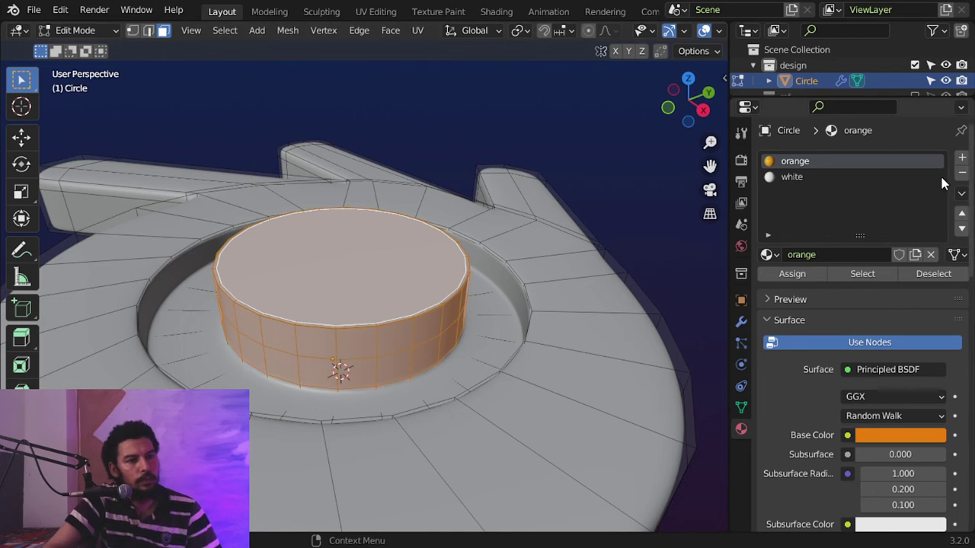
Step: Add a third material slot holding a single-user copy of the orange material and assign it to the selected disc faces
click(962, 157)
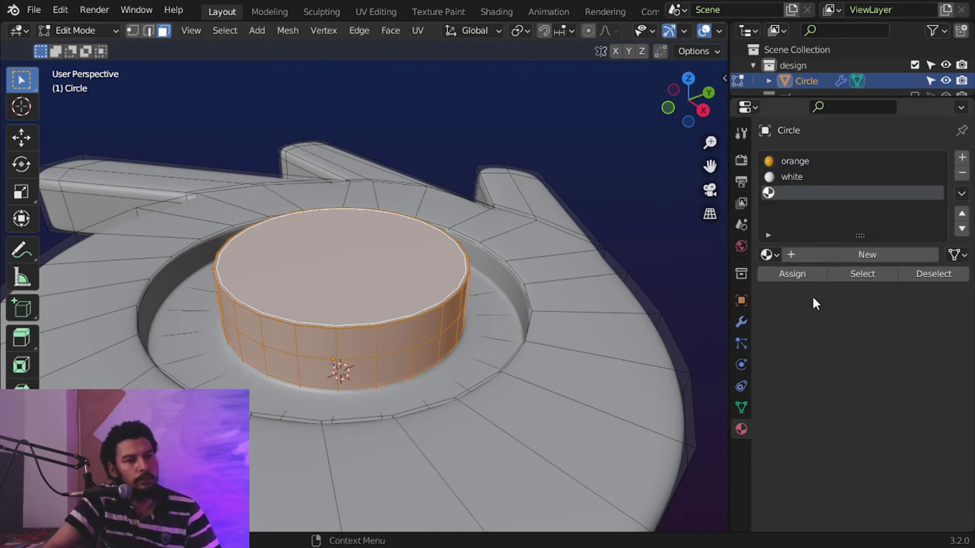
click(766, 254)
click(683, 295)
key(Tab)
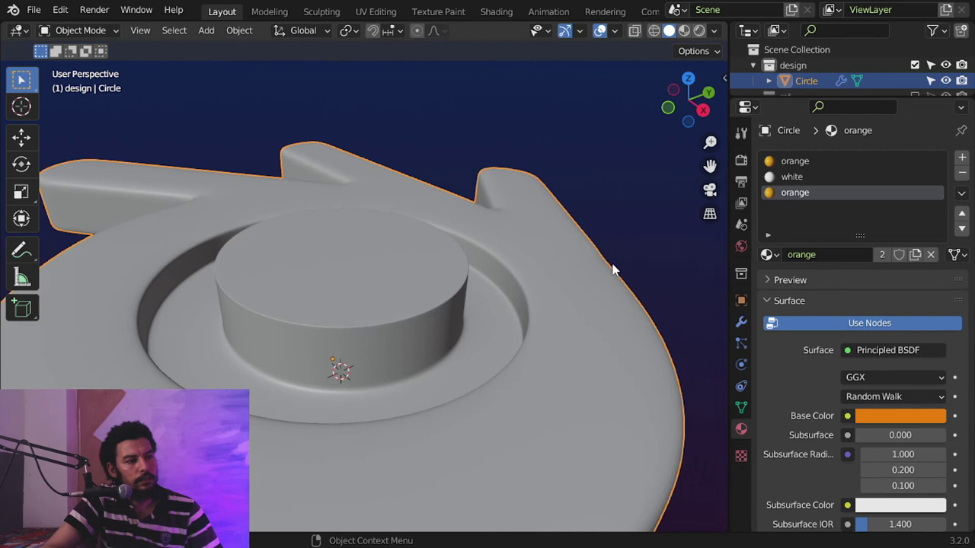
click(881, 255)
key(Tab)
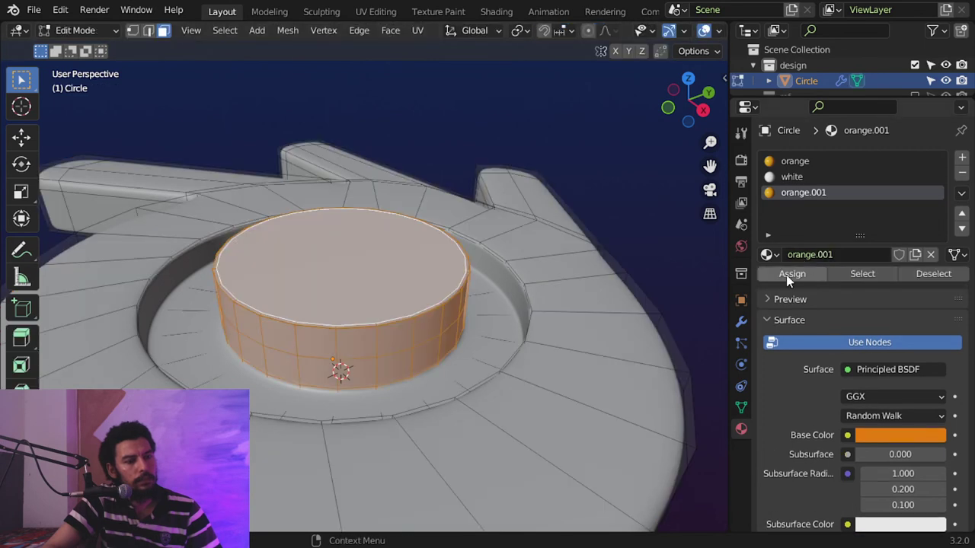
Step: Set the third material's base color to blue with the hex code 265787
click(877, 438)
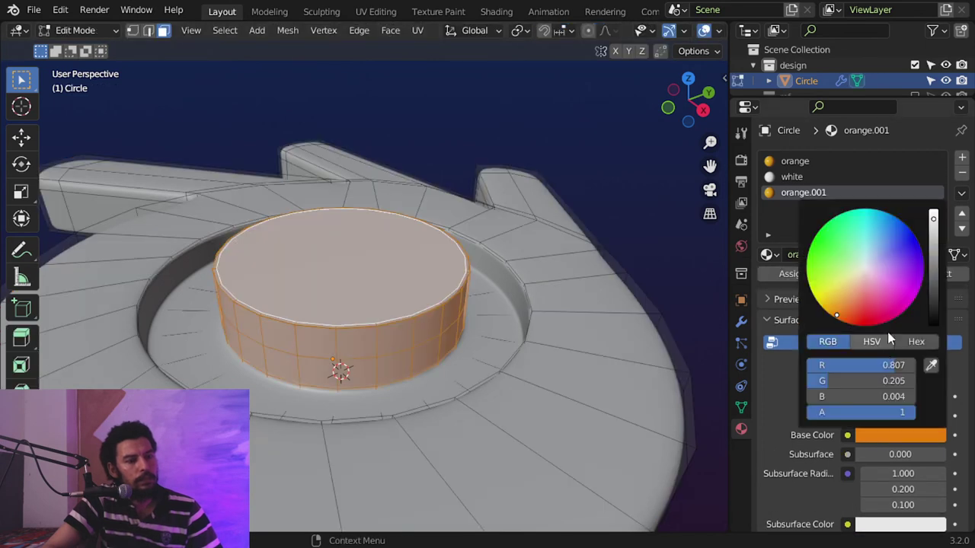
click(898, 250)
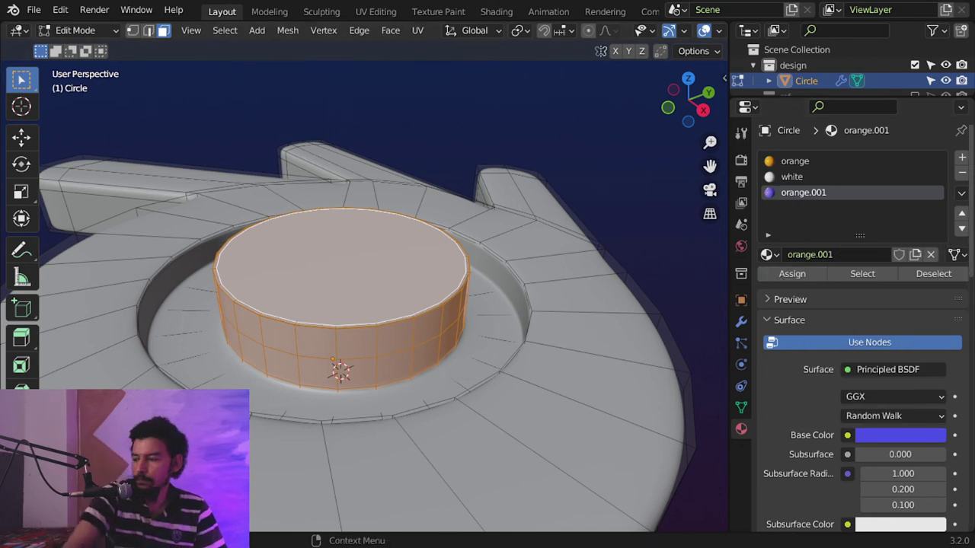
click(661, 468)
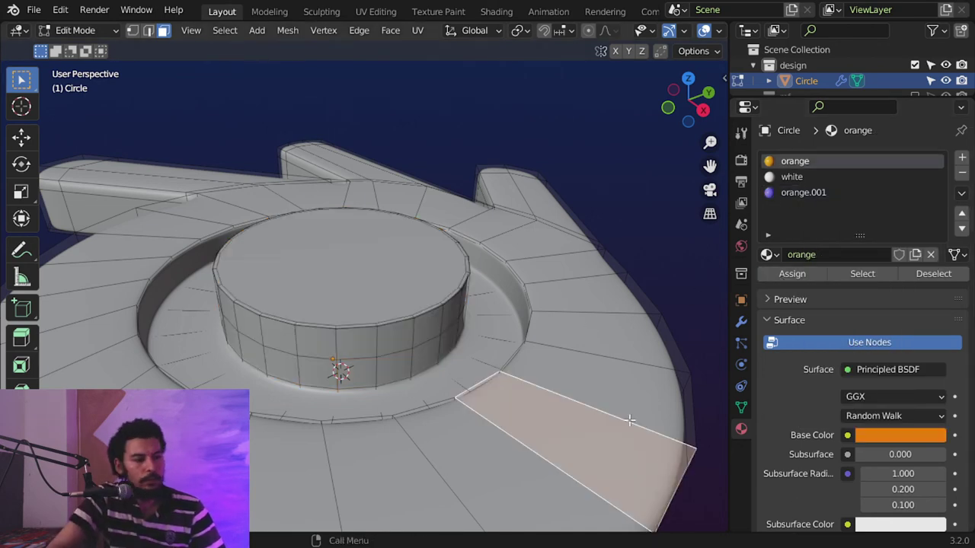
click(796, 193)
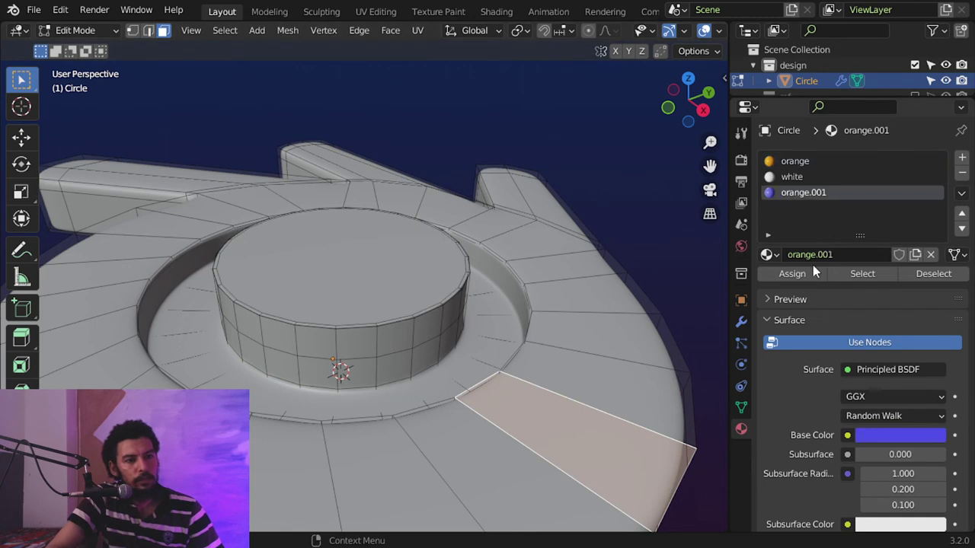
click(907, 435)
click(908, 343)
click(894, 362)
text(285787)
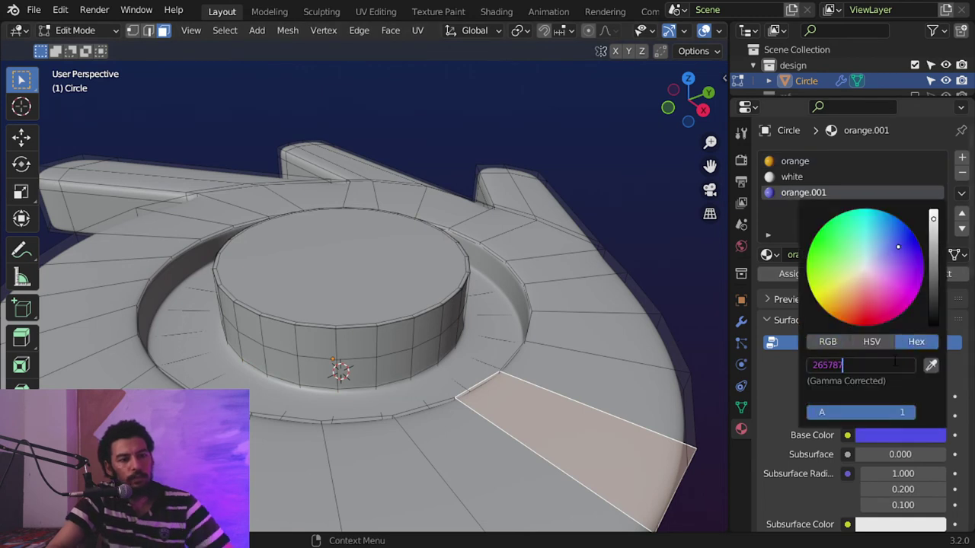
key(Return)
Step: Rename the third material as "blue"
double_click(839, 249)
text(b)
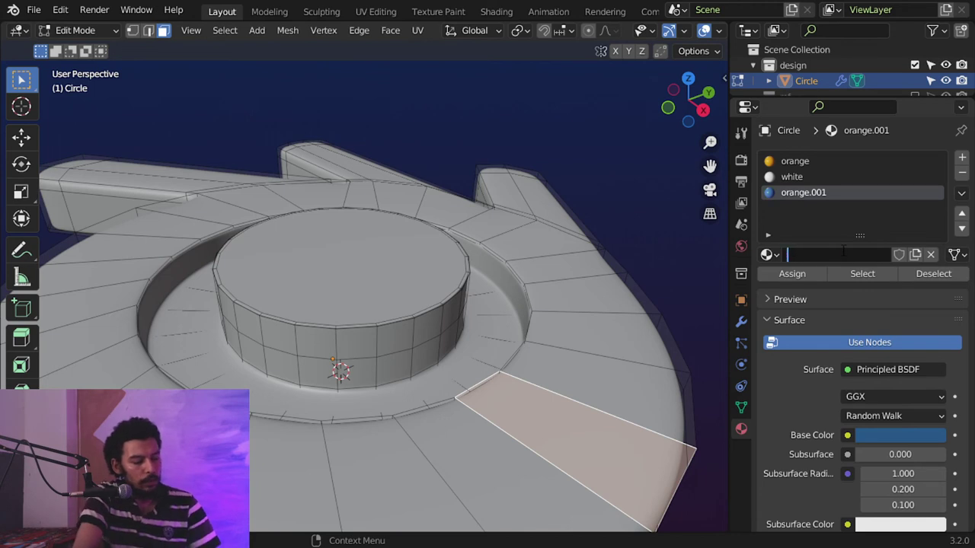
text(lue)
key(Return)
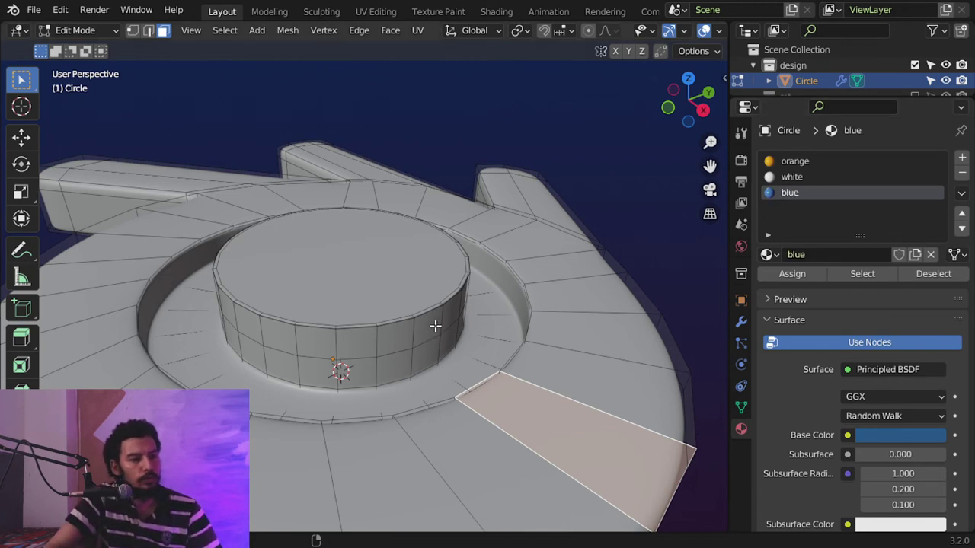
Step: Examine the logo's outline from above and in perspective, in both Object Mode and Edit Mode
middle_drag(437, 333, 434, 302)
scroll(445, 364, down, 2)
key(KP_7)
scroll(445, 363, down, 1)
shift+middle_drag(435, 342, 526, 332)
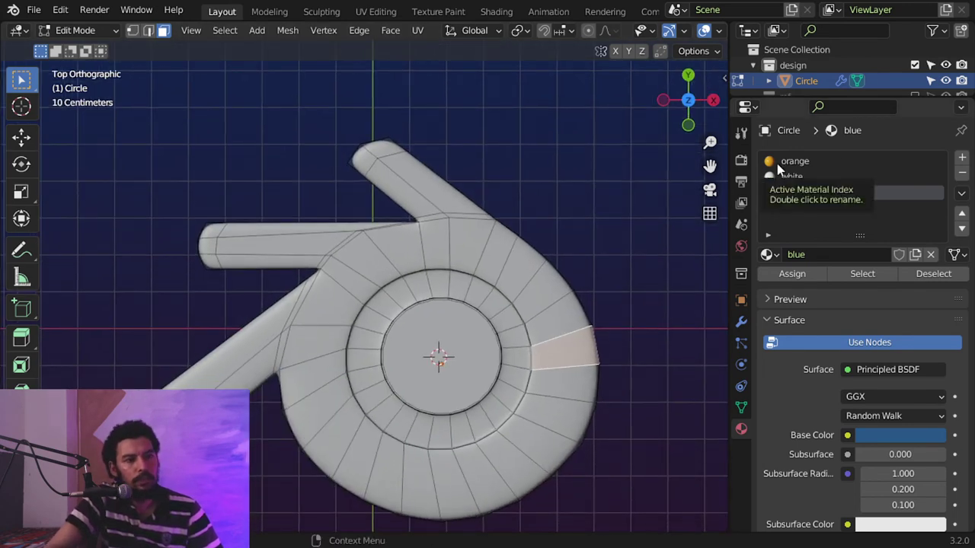
scroll(598, 301, down, 2)
key(Tab)
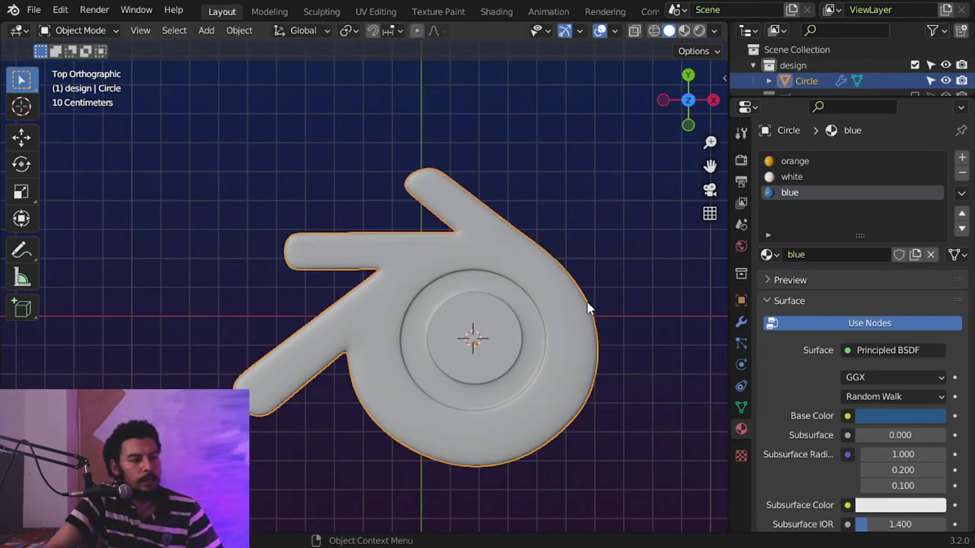
scroll(538, 259, up, 3)
key(Tab)
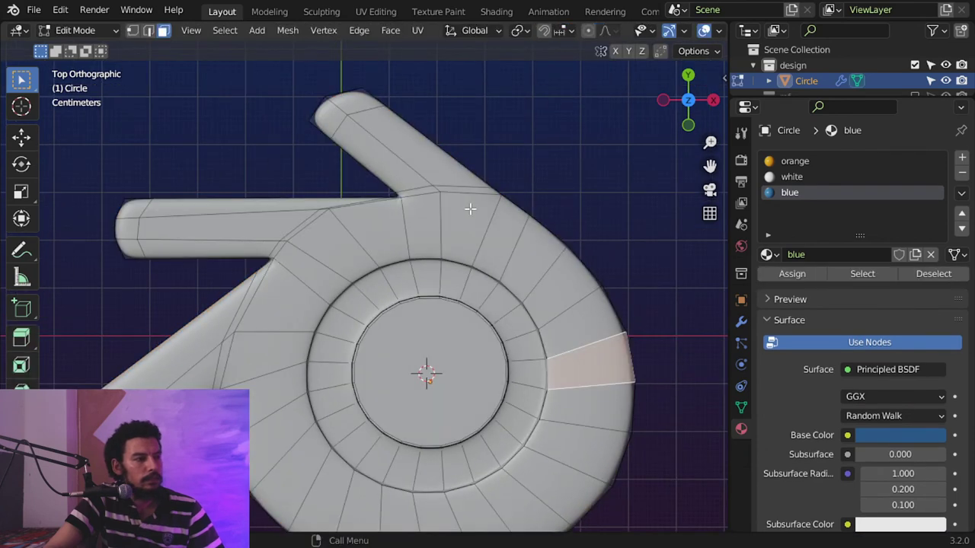
key(Tab)
scroll(503, 369, down, 3)
middle_drag(503, 368, 371, 311)
key(Tab)
middle_drag(383, 451, 398, 428)
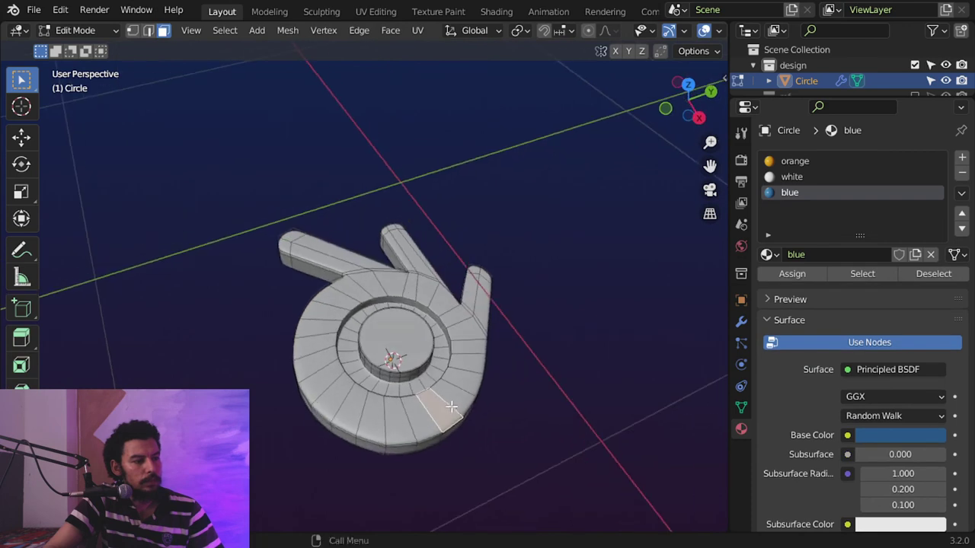
Step: Show the mesh see-through from above in vertex selection and start evening out the outer rim vertices on the ring's right side
key(KP_7)
scroll(450, 322, up, 5)
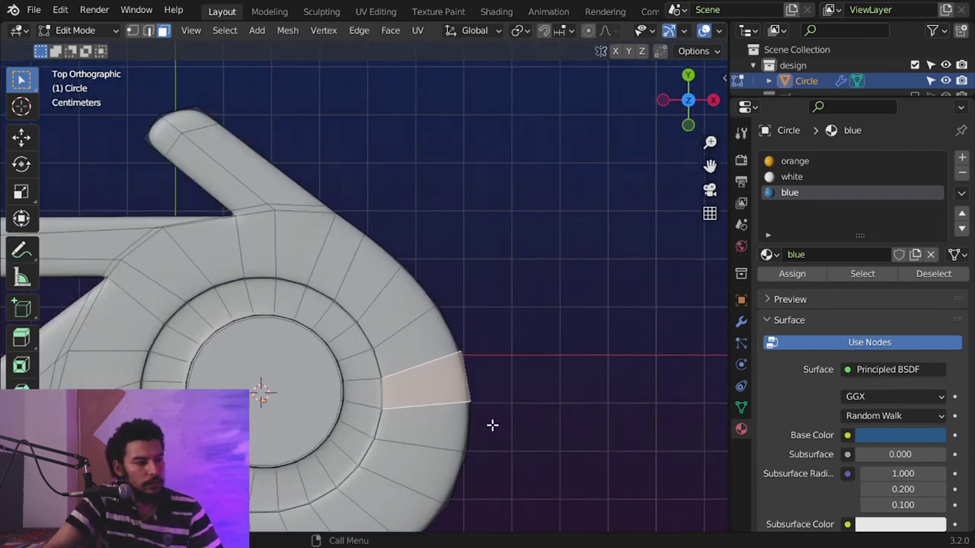
click(540, 267)
key(z)
shift+middle_drag(559, 272, 566, 318)
key(q)
key(Escape)
key(q)
key(Escape)
key(Tab)
key(Tab)
key(a)
key(alt+a)
alt+click(538, 279)
key(q)
key(Escape)
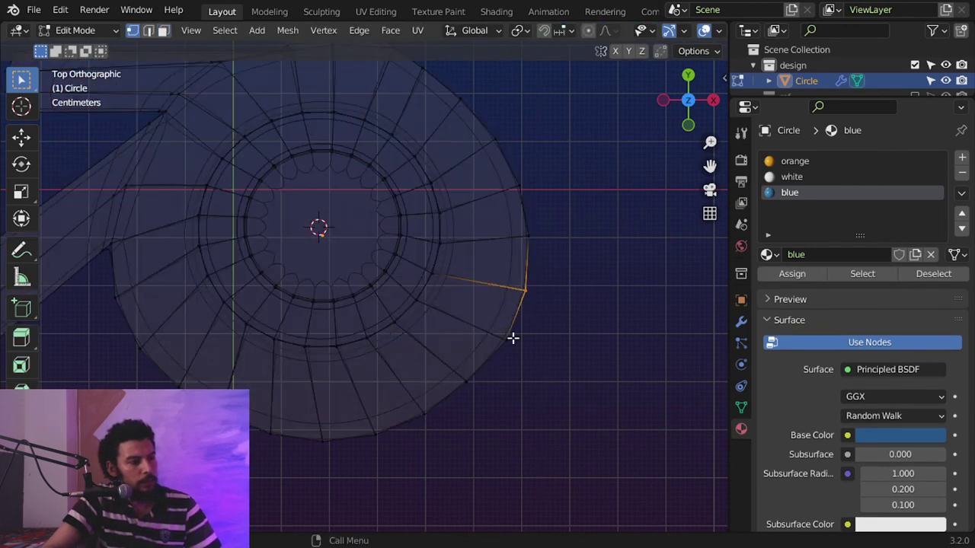
Step: Even out the outer rim vertices one after another along the ring's lower right down to the bottom, and restore the solid display
key(a)
key(alt+a)
key(b)
key(q)
drag(531, 326, 454, 403)
click(495, 356)
key(a)
key(alt+a)
key(q)
click(453, 403)
shift+middle_drag(470, 402, 519, 377)
key(a)
key(alt+a)
key(b)
drag(484, 386, 461, 403)
key(q)
click(461, 403)
shift+middle_drag(461, 402, 522, 389)
key(a)
key(alt+a)
drag(496, 383, 477, 408)
key(q)
key(Escape)
key(alt+z)
scroll(518, 388, down, 4)
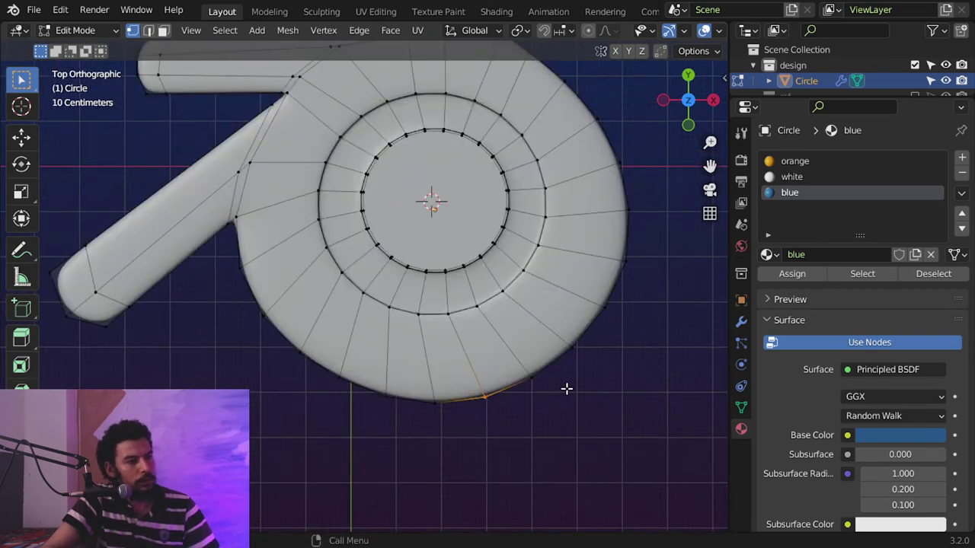
Step: Even out the remaining outer rim vertices up the ring's right side in see-through display, and return to Object Mode
shift+middle_drag(598, 339, 558, 339)
key(z)
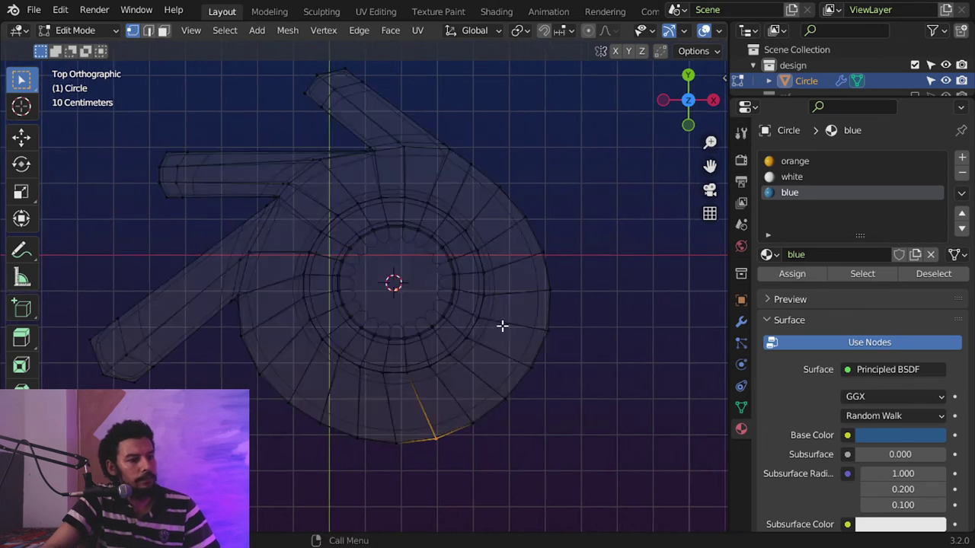
click(456, 336)
scroll(571, 335, up, 2)
key(a)
key(alt+a)
drag(547, 315, 517, 334)
shift+middle_drag(543, 305, 537, 310)
key(a)
key(alt+a)
key(b)
drag(546, 267, 520, 288)
key(q)
click(521, 289)
shift+middle_drag(542, 267, 541, 291)
key(a)
key(a)
key(q)
click(515, 260)
key(alt+z)
scroll(546, 266, down, 3)
key(Tab)
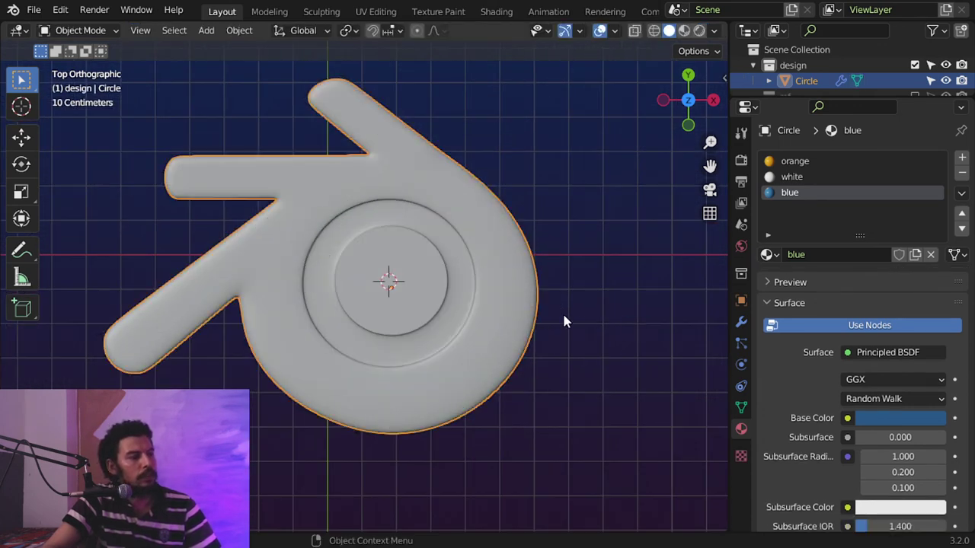
Step: Switch the viewport shading to material preview and examine the colours around the base of the central disc
click(684, 30)
scroll(533, 259, down, 1)
mouse_move(529, 278)
middle_down()
mouse_move(416, 233)
mouse_move(464, 321)
middle_up()
scroll(464, 316, up, 6)
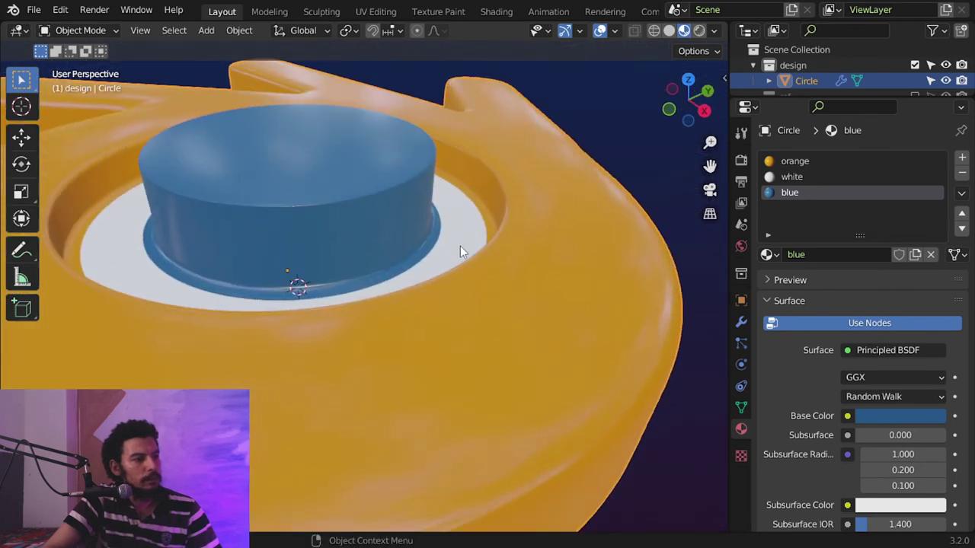
Step: Assign the white material to the narrow face loop at the foot of the blue disc
key(Tab)
scroll(418, 271, up, 2)
key(3)
alt+click(399, 290)
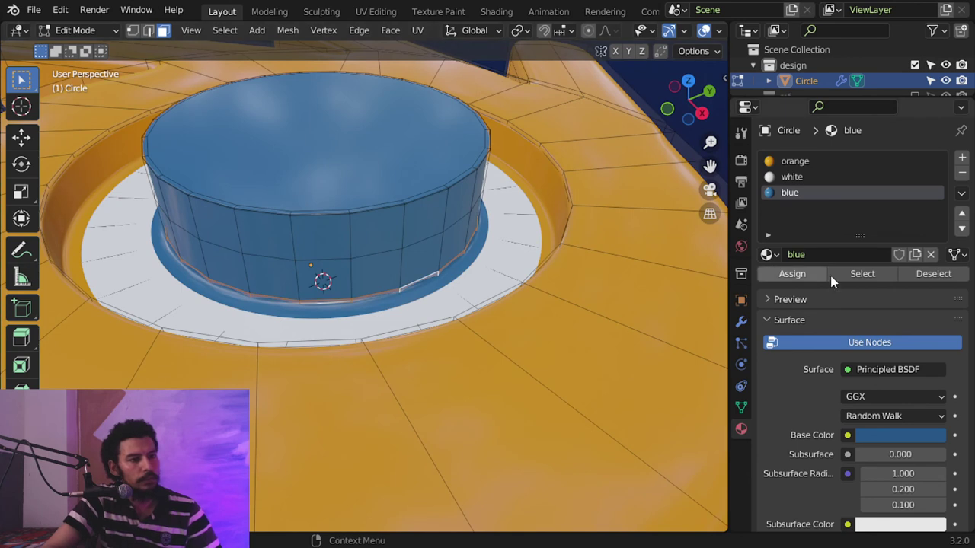
click(792, 177)
click(792, 273)
middle_drag(482, 310, 723, 274)
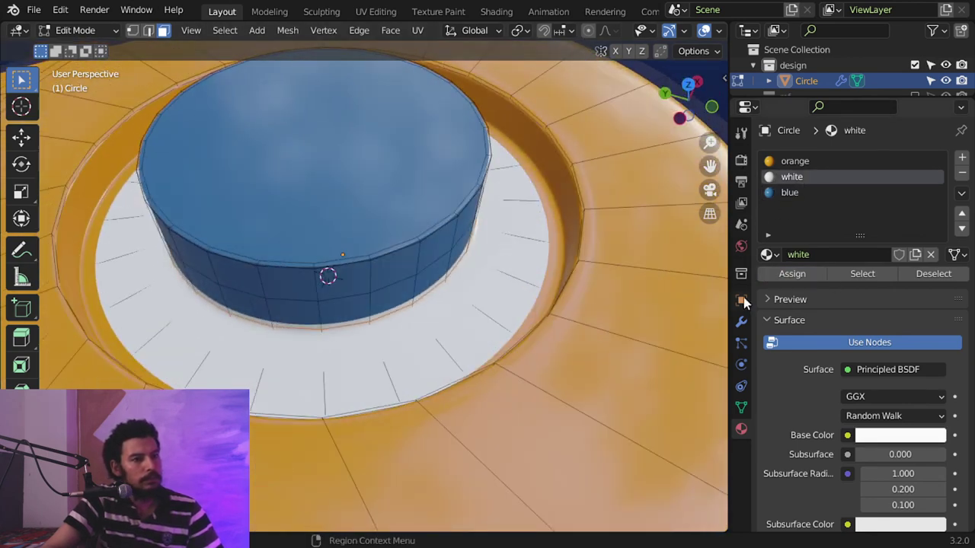
Step: Turn off the Subdivision modifier's viewport display to show the bare mesh
click(741, 321)
click(891, 183)
middle_drag(536, 217, 583, 211)
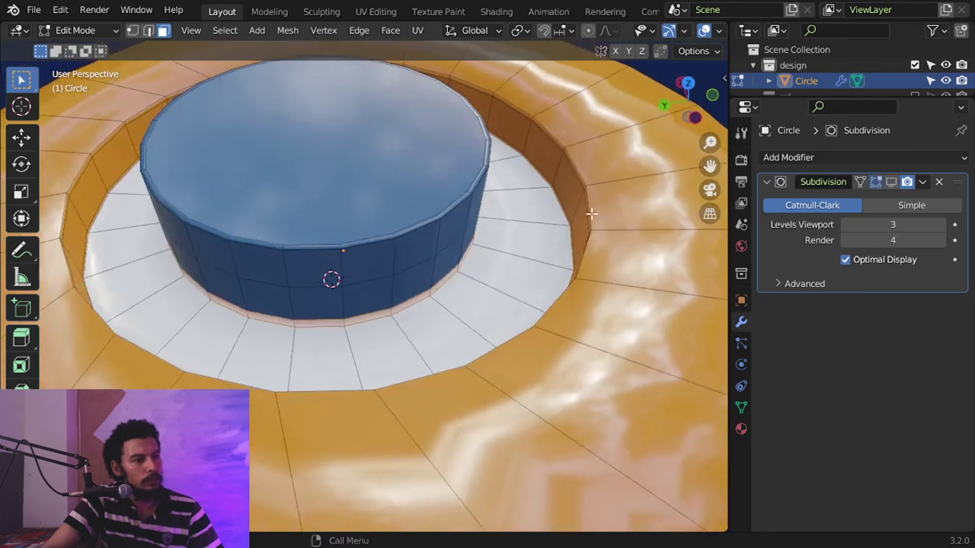
Step: Assign the white material to the narrow face loop at the white recess's outer edge, and return to Object Mode
scroll(581, 201, up, 3)
alt+click(570, 216)
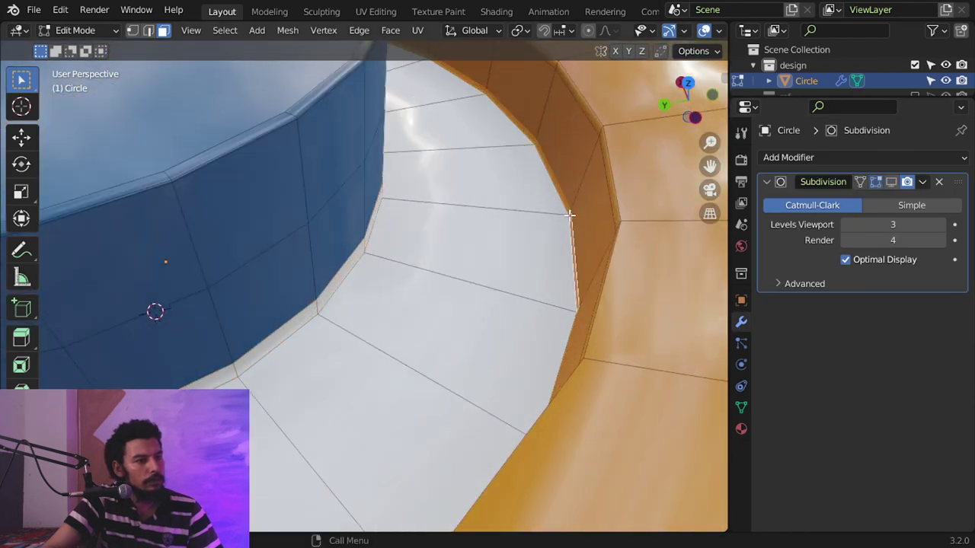
click(741, 428)
click(791, 176)
click(787, 276)
key(Tab)
scroll(534, 213, down, 4)
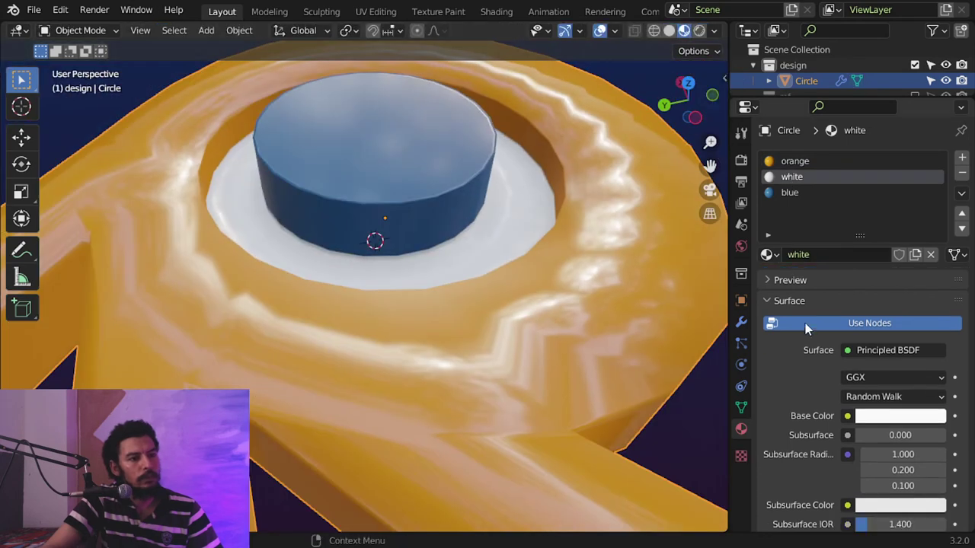
Step: Turn the Subdivision modifier's viewport display back on and inspect the smoothed logo
click(741, 321)
click(890, 182)
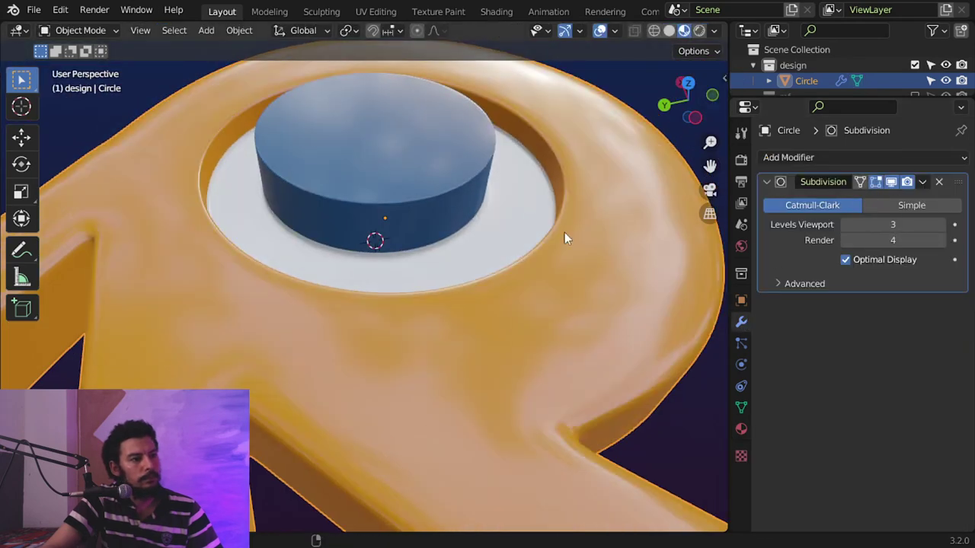
scroll(618, 252, down, 3)
middle_drag(498, 342, 441, 244)
scroll(442, 240, up, 1)
Step: Apply Shade Smooth to the logo, deselect it and check it from above
right_click(450, 198)
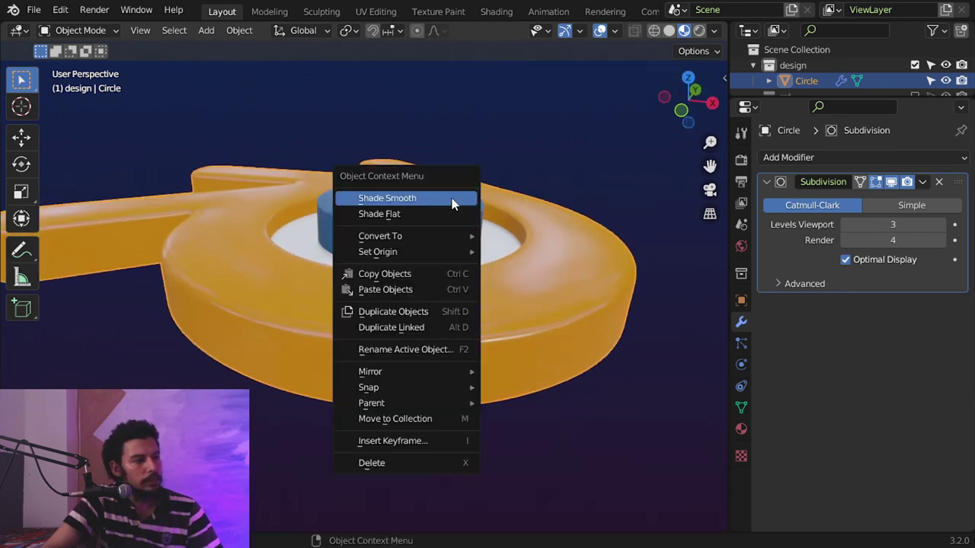
click(452, 199)
key(alt+a)
scroll(523, 241, down, 3)
middle_drag(523, 241, 437, 324)
key(KP_7)
scroll(437, 324, down, 2)
shift+middle_drag(460, 190, 519, 377)
scroll(441, 394, up, 1)
scroll(519, 377, down, 1)
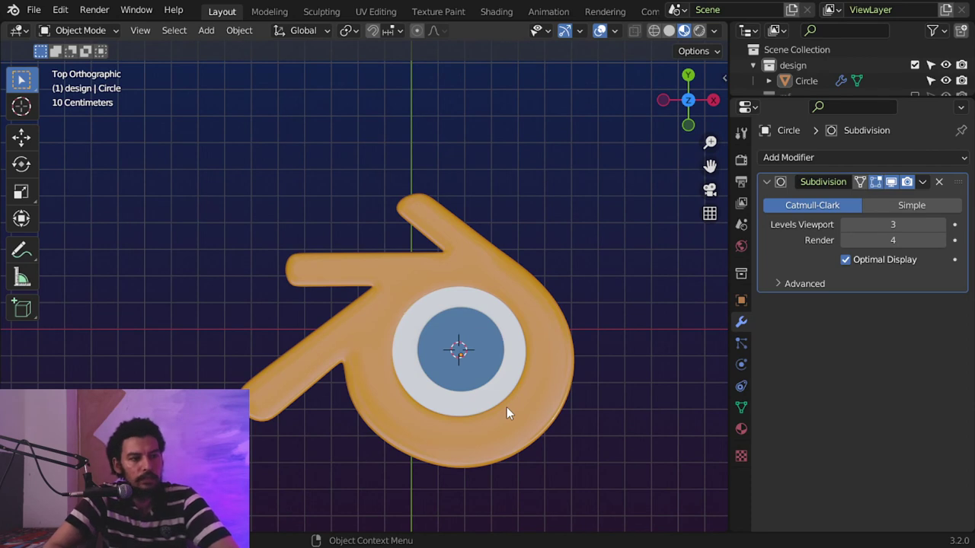
Step: Rotate the logo 90° about the global X axis so it stands upright
key(KP_1)
scroll(480, 281, down, 1)
shift+middle_drag(479, 279, 473, 309)
click(483, 308)
text(rx90)
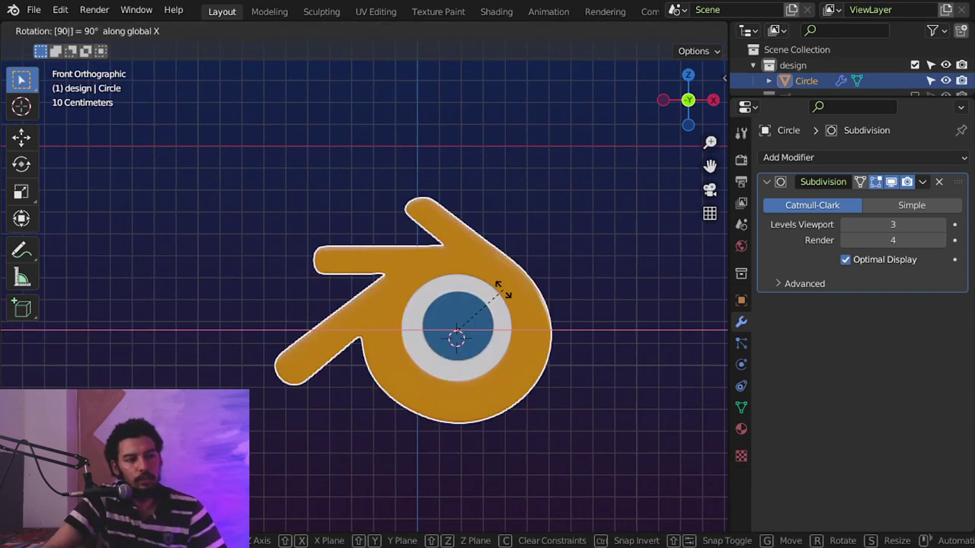
key(Return)
Step: Move the standing logo up in front view until it sits above the ground line
shift+middle_drag(525, 327, 535, 377)
key(KP_1)
scroll(537, 378, down, 1)
key(g)
click(510, 163)
shift+middle_drag(521, 233, 526, 332)
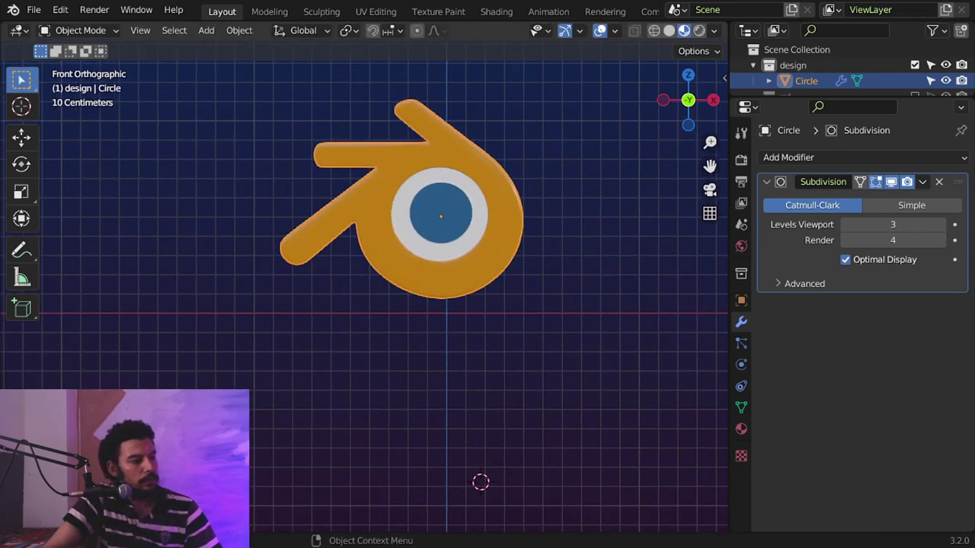
Step: Split off an area beneath the 3D view and turn it into a Timeline
drag(3, 530, 15, 443)
click(18, 453)
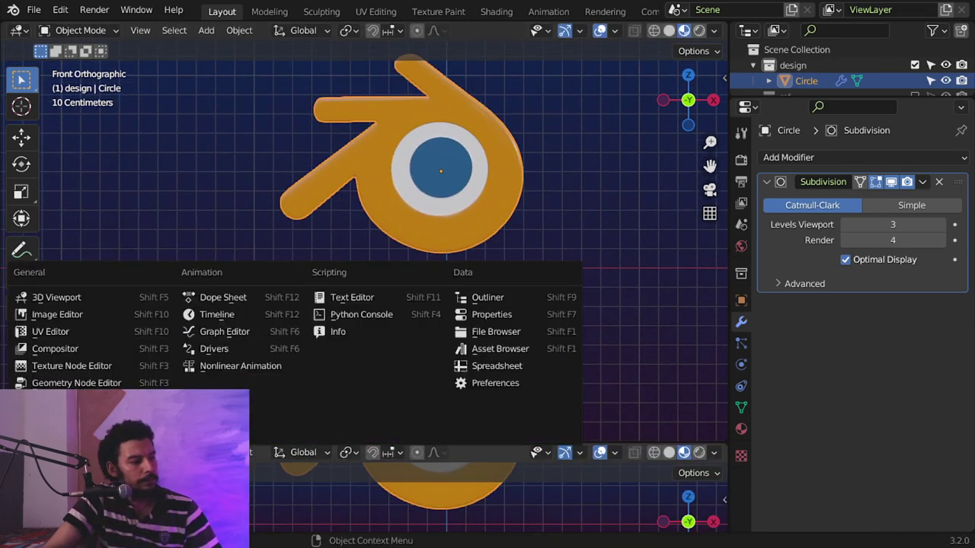
click(216, 319)
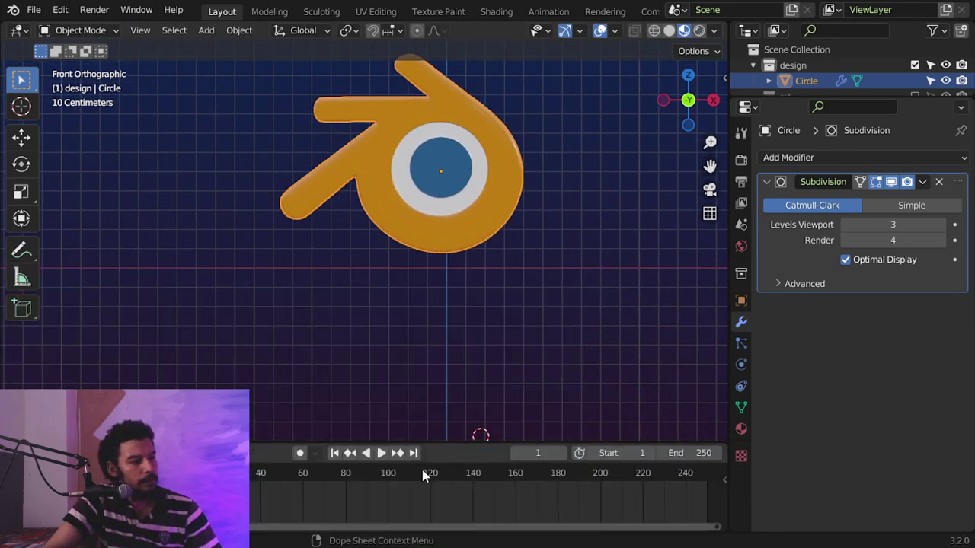
Step: Set the animation's end frame to 120 and fit the frame range in the Timeline
click(691, 453)
text(120)
key(Return)
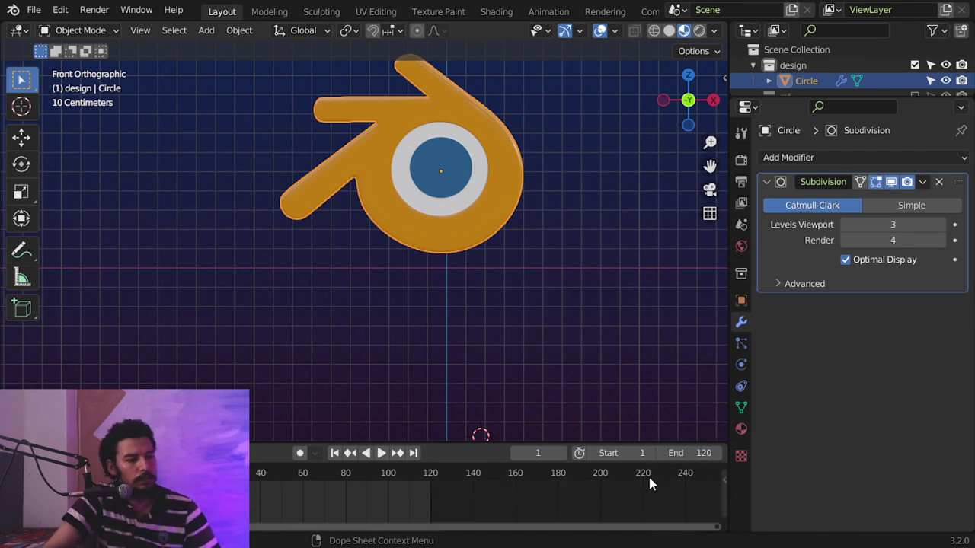
key(Home)
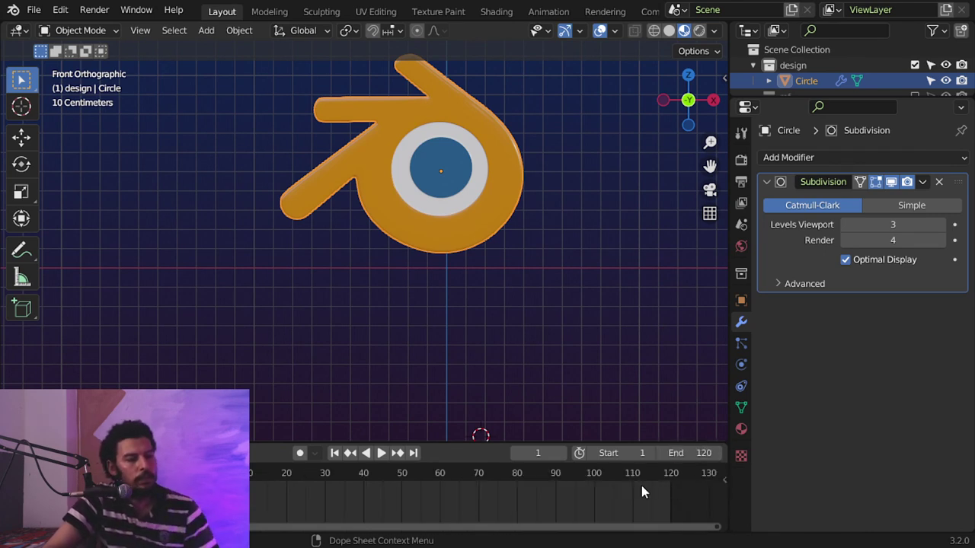
Step: Try to set the logo's origin to its geometry
shift+middle_drag(459, 194, 462, 221)
right_click(463, 217)
mouse_move(441, 266)
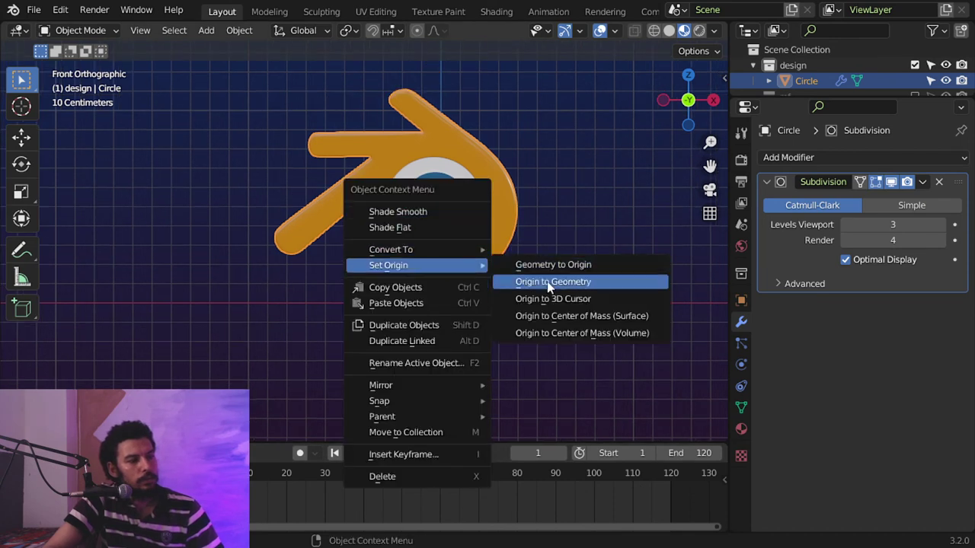
click(501, 286)
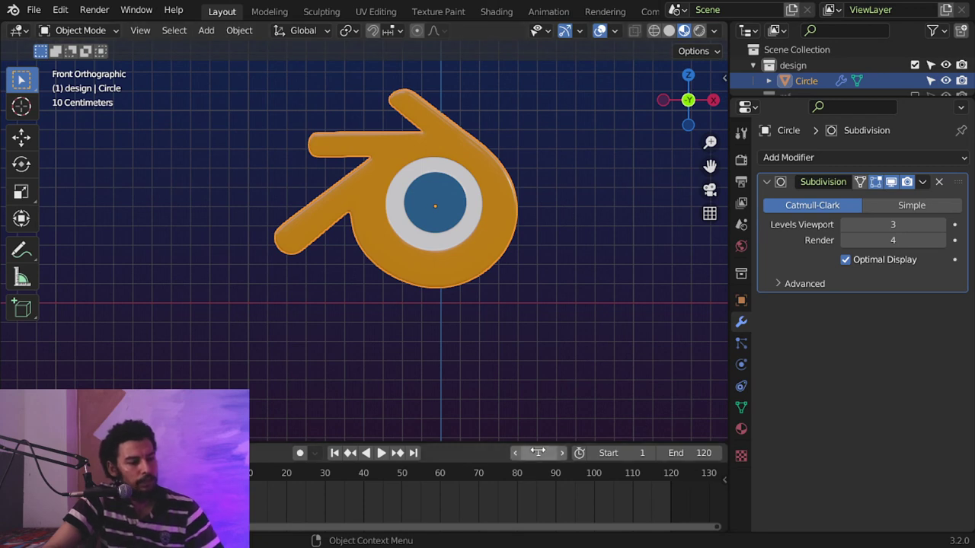
Step: Insert a Rotation keyframe on the logo at frame 1 and go to frame 120
key(i)
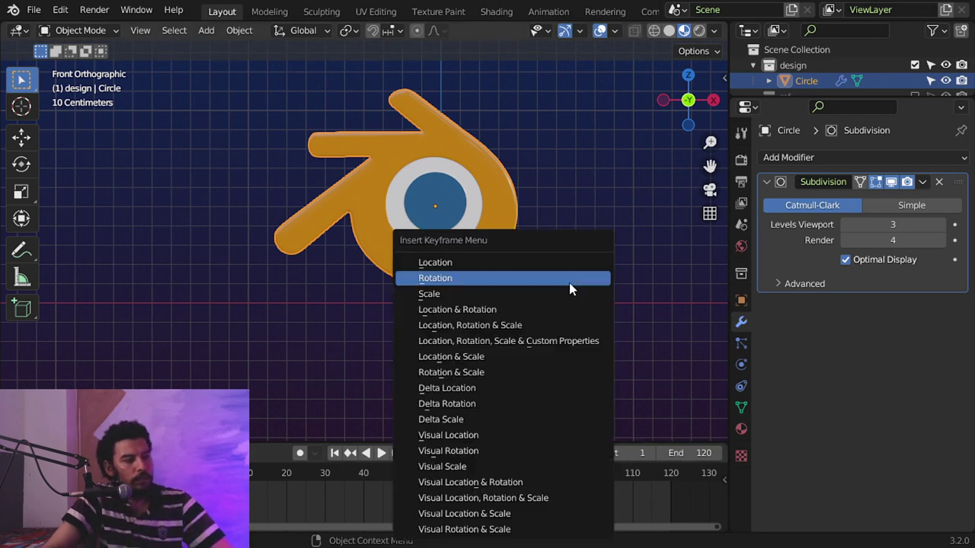
click(522, 281)
click(550, 454)
text(120)
key(Return)
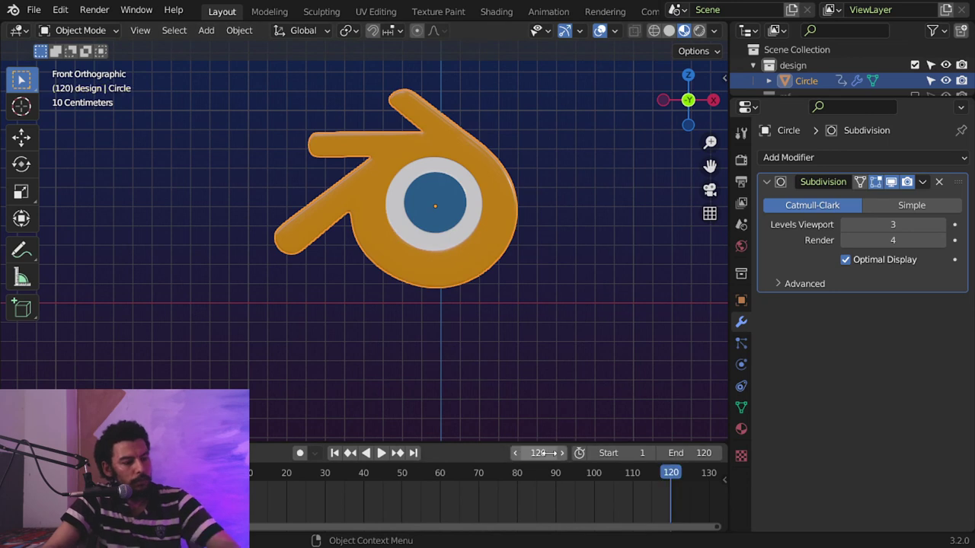
Step: Set the logo's Z rotation to -360° and insert a Rotation keyframe at frame 120
key(n)
click(720, 85)
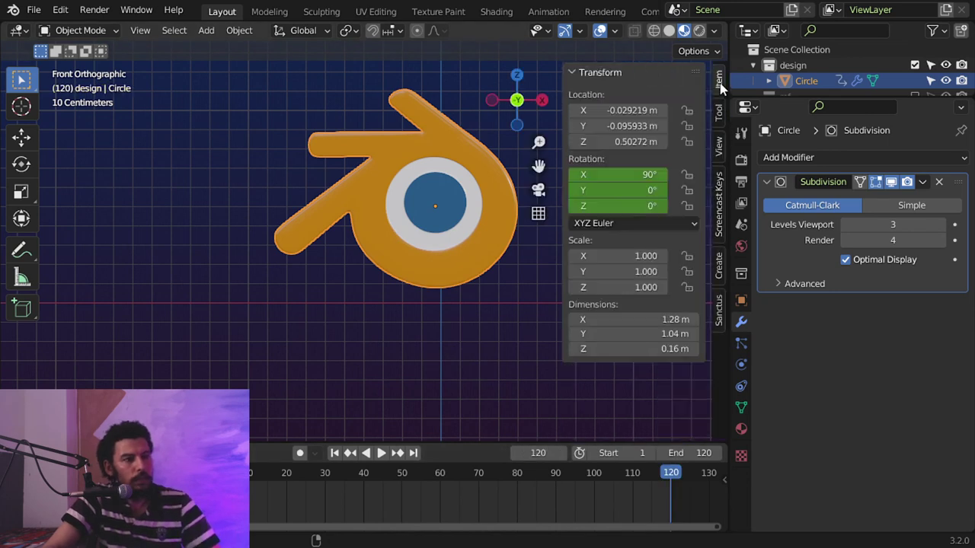
click(638, 208)
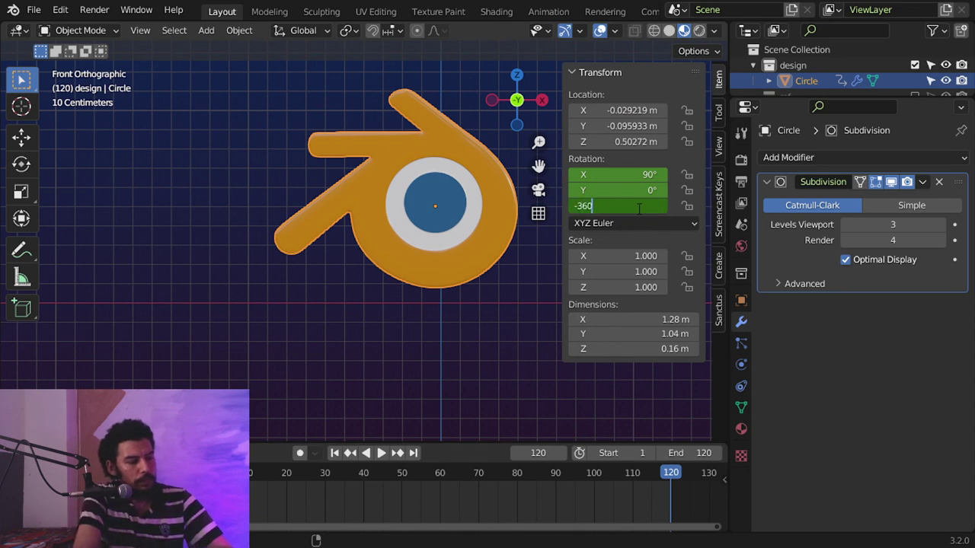
key(Return)
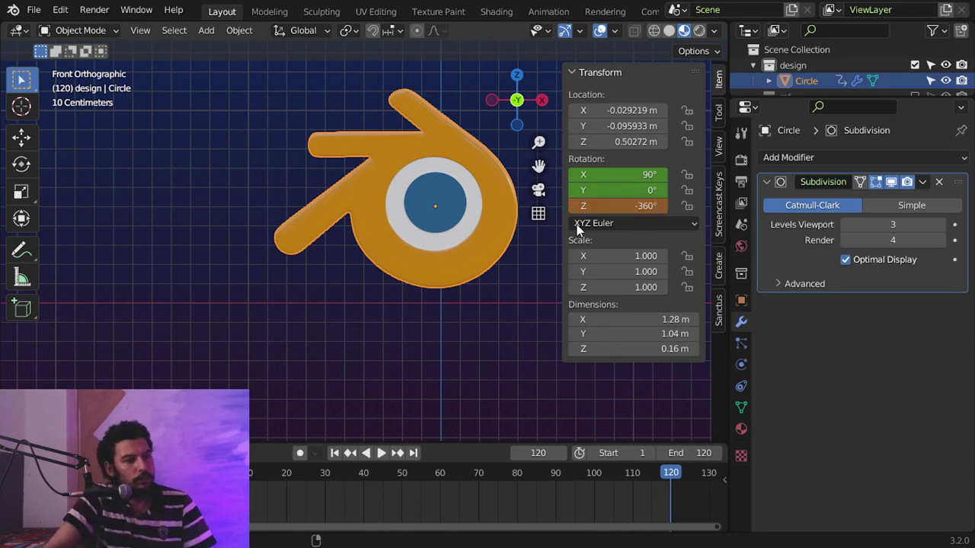
key(i)
click(352, 280)
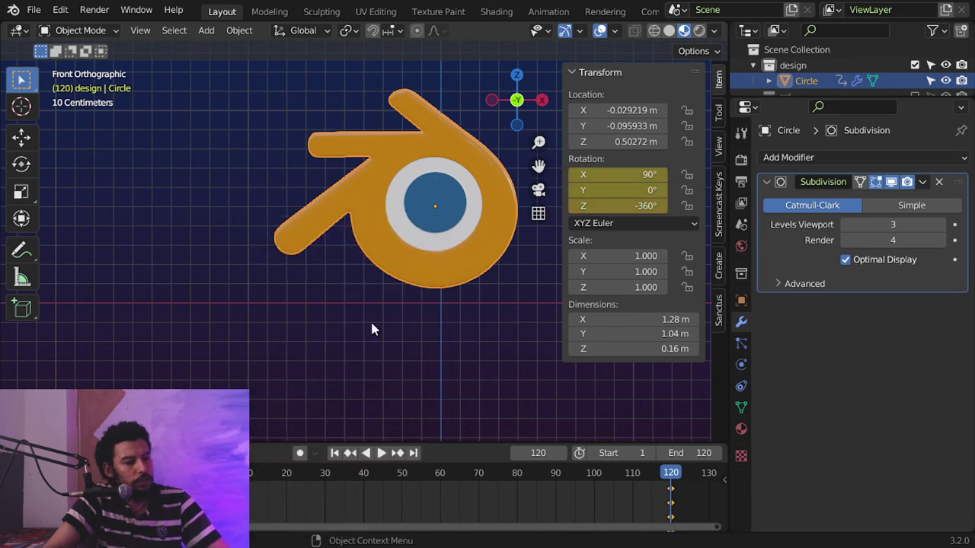
Step: Set the rotation keyframes' interpolation to linear and play the animation to check the spin
key(t)
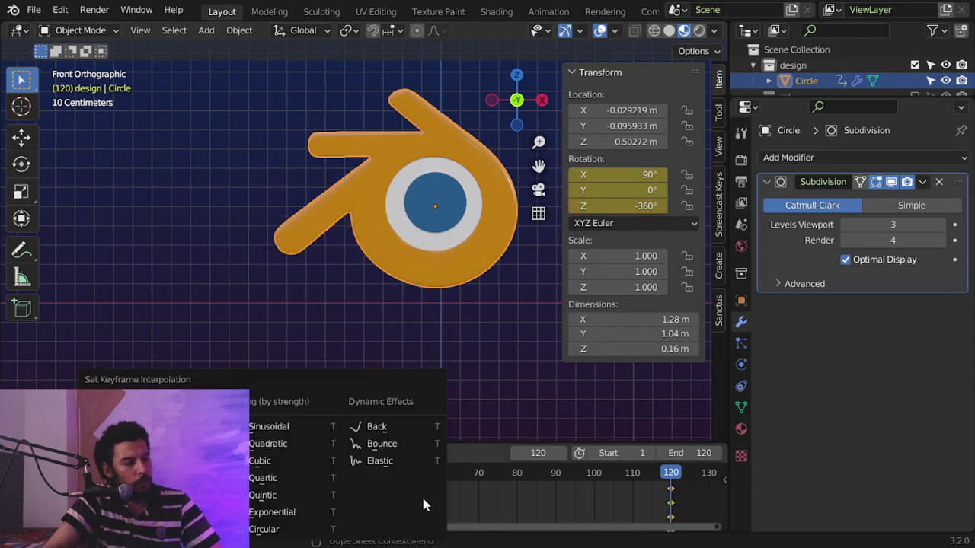
click(144, 444)
click(381, 454)
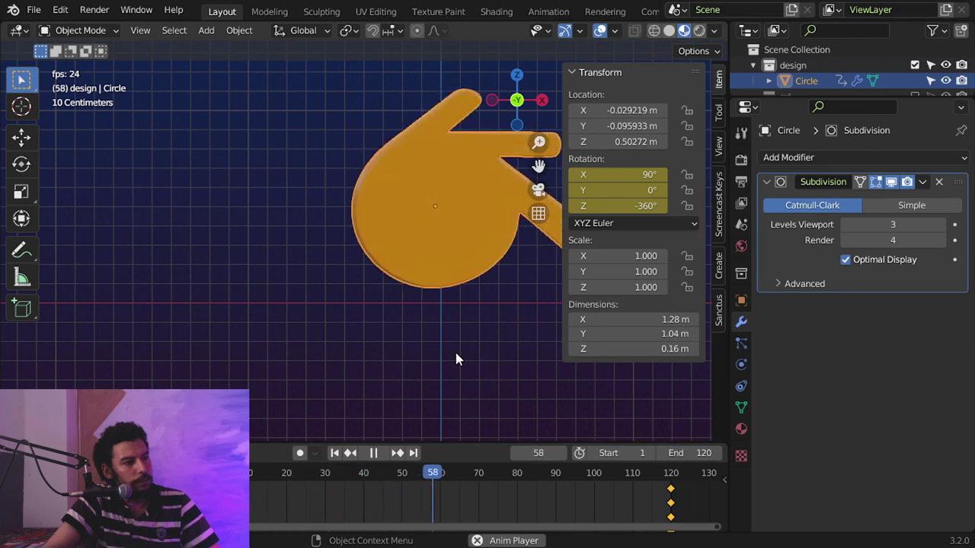
key(Escape)
Step: Set the logo's origin to its geometry in top view
key(KP_7)
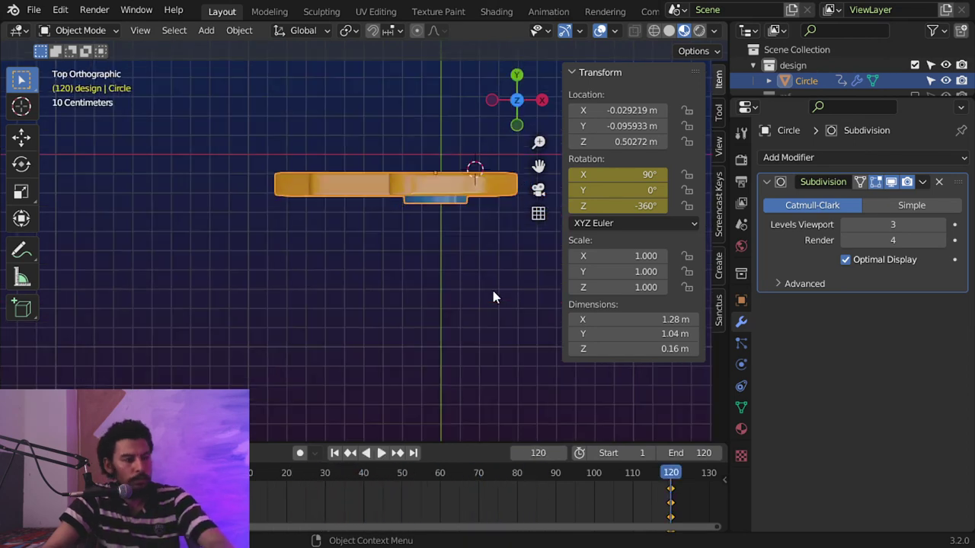
shift+middle_drag(431, 241, 418, 277)
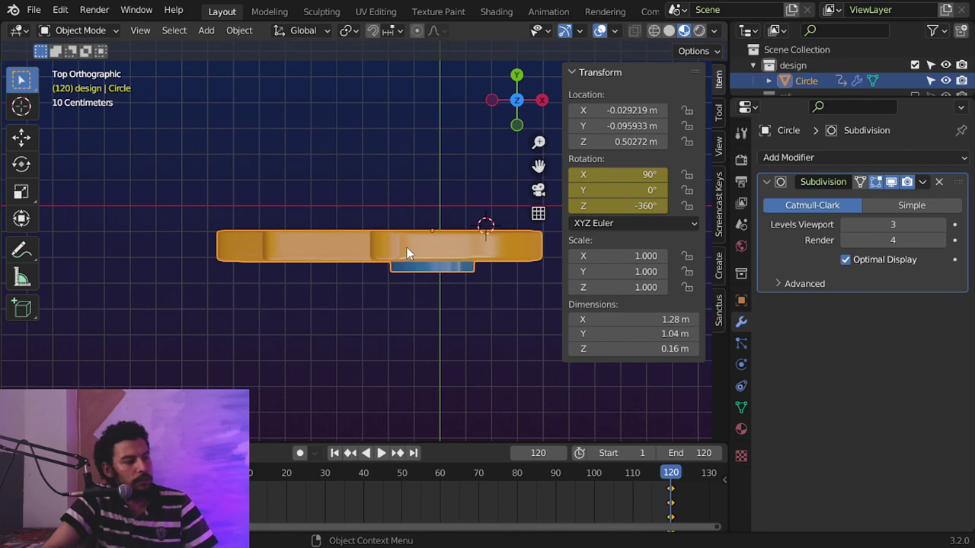
right_click(406, 246)
mouse_move(406, 247)
click(495, 264)
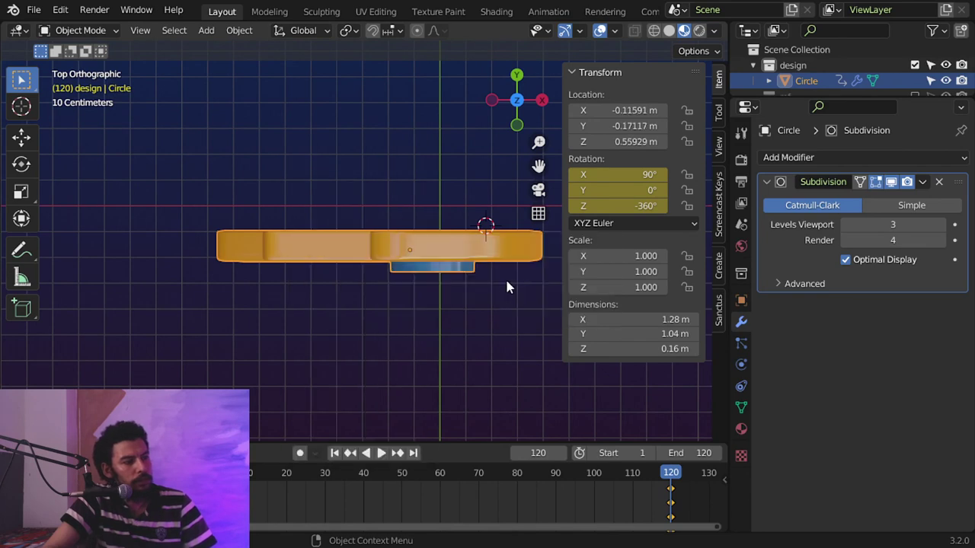
Step: Play the spin animation in front view with the transform values hidden to check the new pivot
key(KP_1)
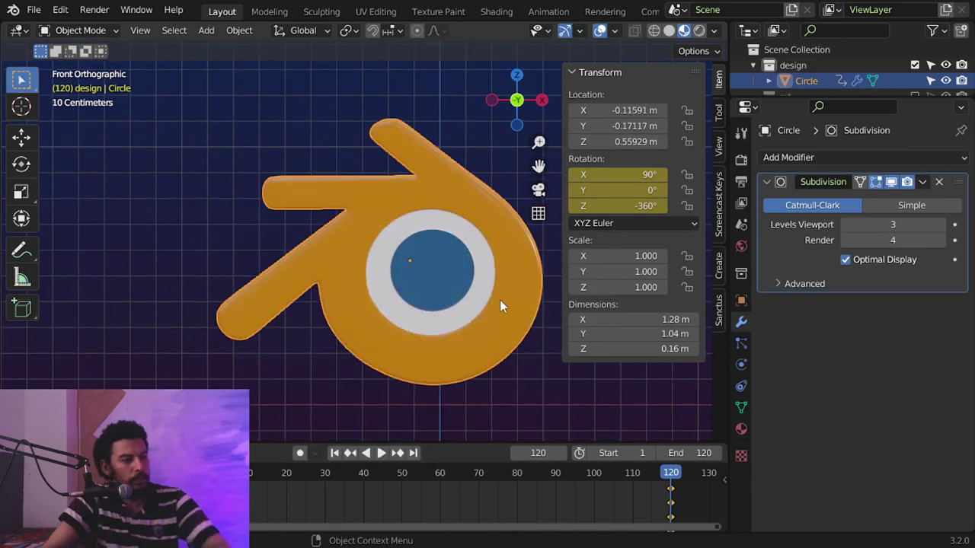
click(381, 453)
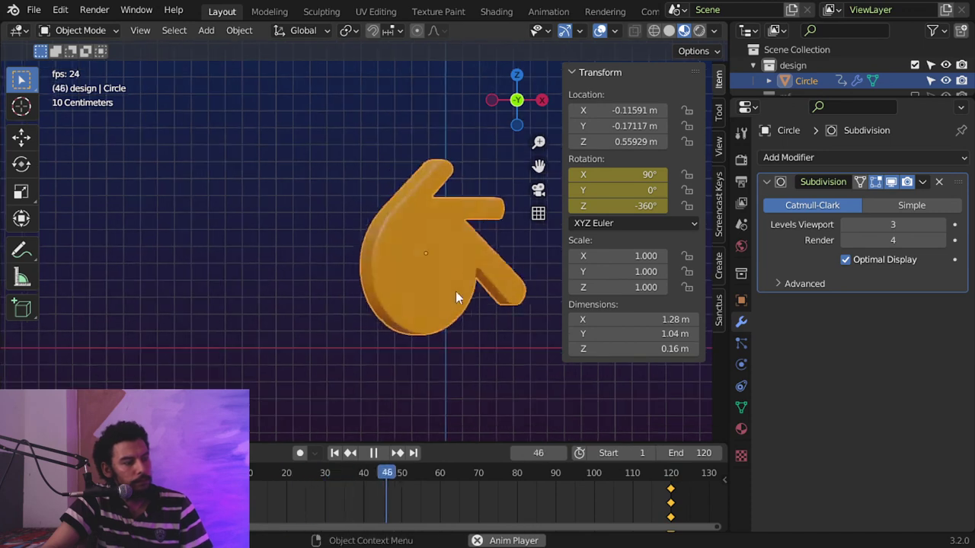
key(n)
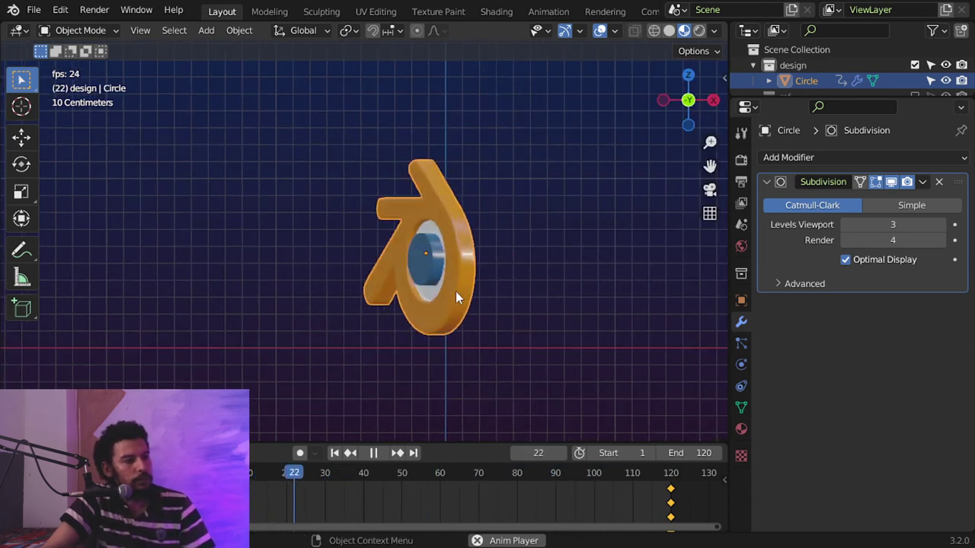
key(Escape)
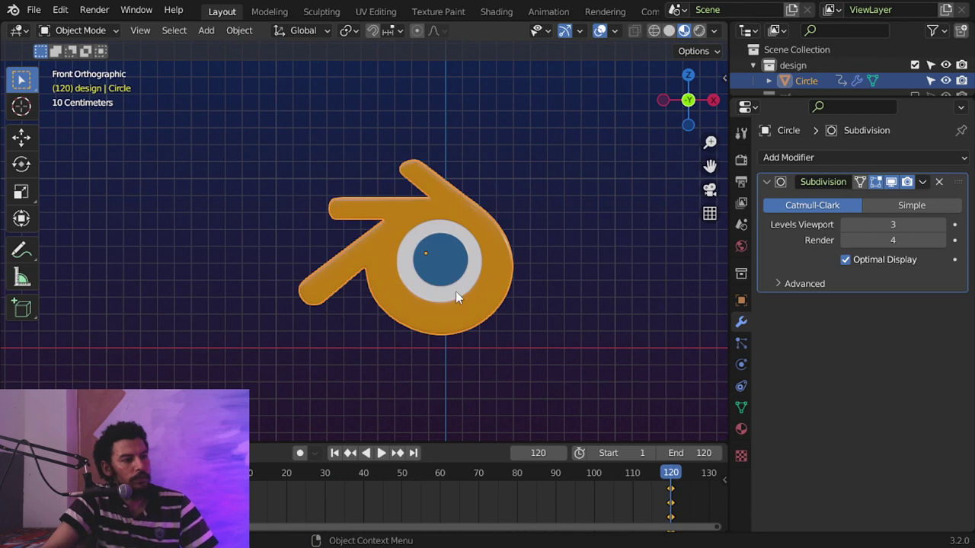
Step: Choose Eevee as the render engine in the scene's render settings
click(742, 160)
click(742, 180)
click(741, 162)
click(864, 159)
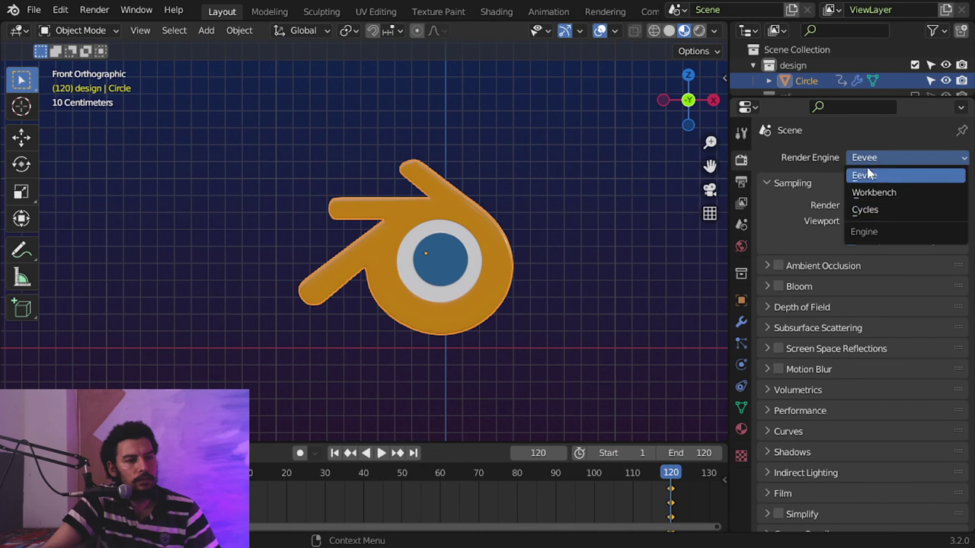
click(865, 175)
Step: Reset the 3D cursor to the world origin and frame the whole logo in front view
shift+middle_drag(550, 268, 453, 273)
scroll(416, 277, down, 2)
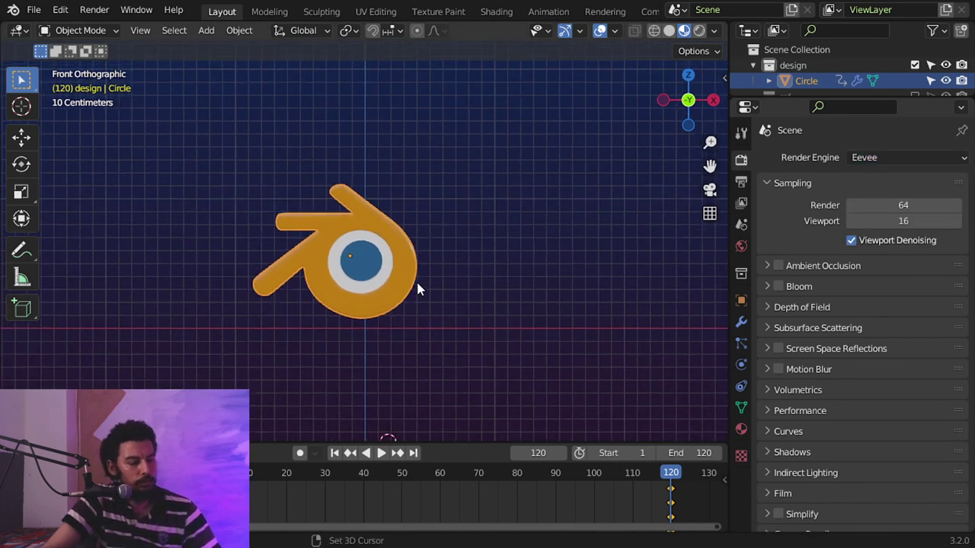
key(shift+c)
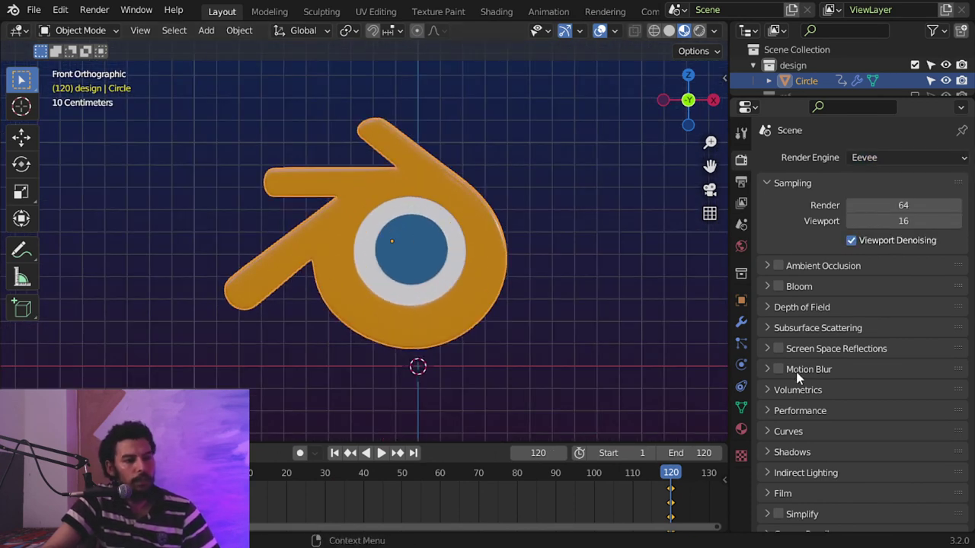
Step: Enable Ambient Occlusion, Bloom and Screen Space Reflections for the Eevee render
click(780, 286)
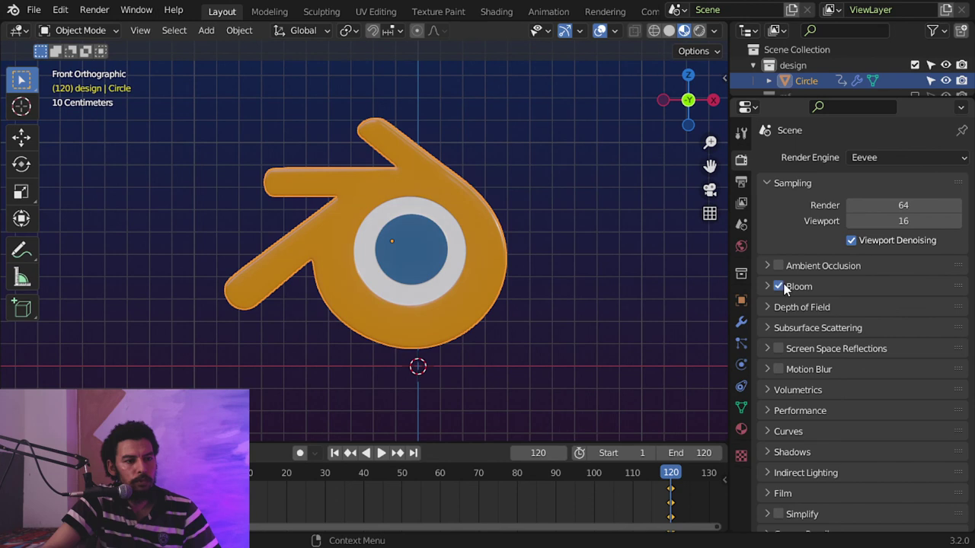
click(786, 350)
click(778, 349)
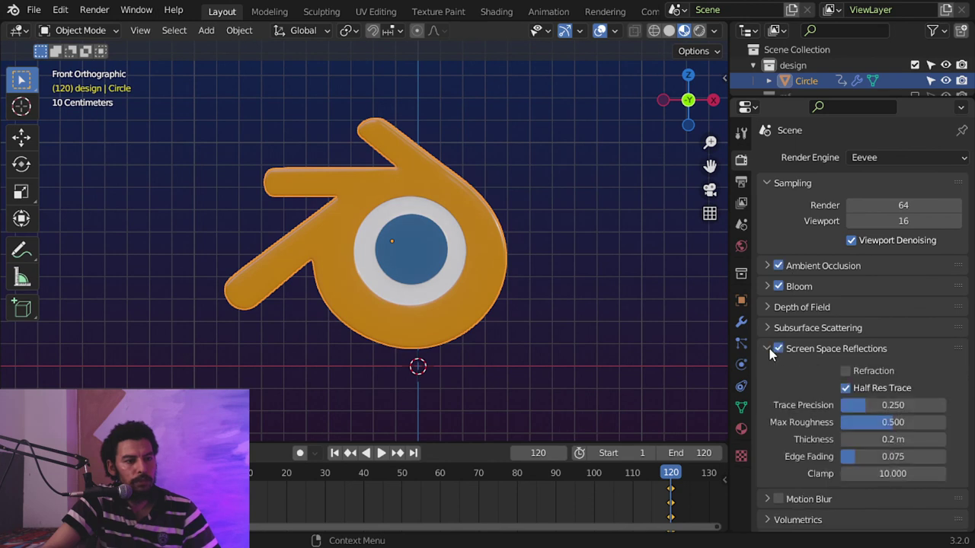
click(784, 350)
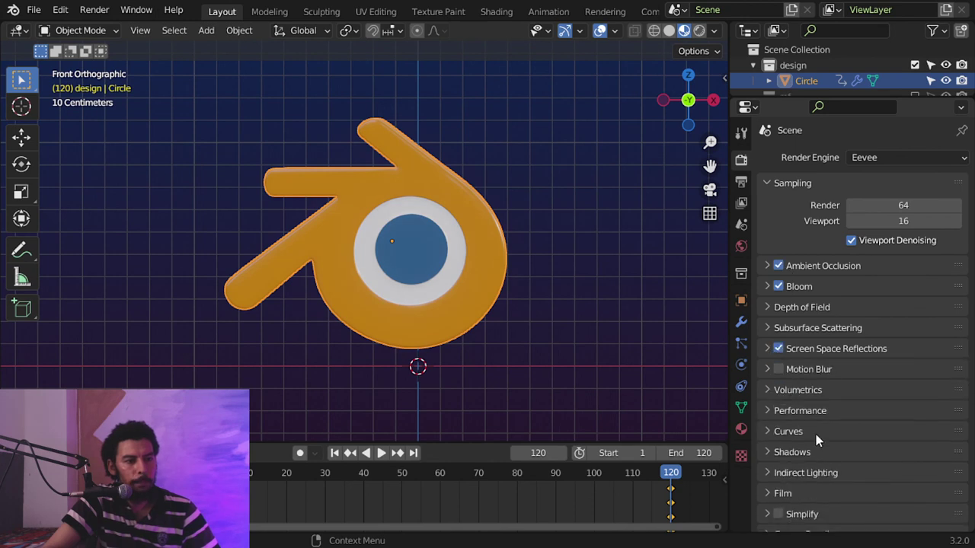
Step: Set the Eevee shadow cube size to 1024 px and make the film background transparent
click(800, 454)
scroll(944, 415, down, 3)
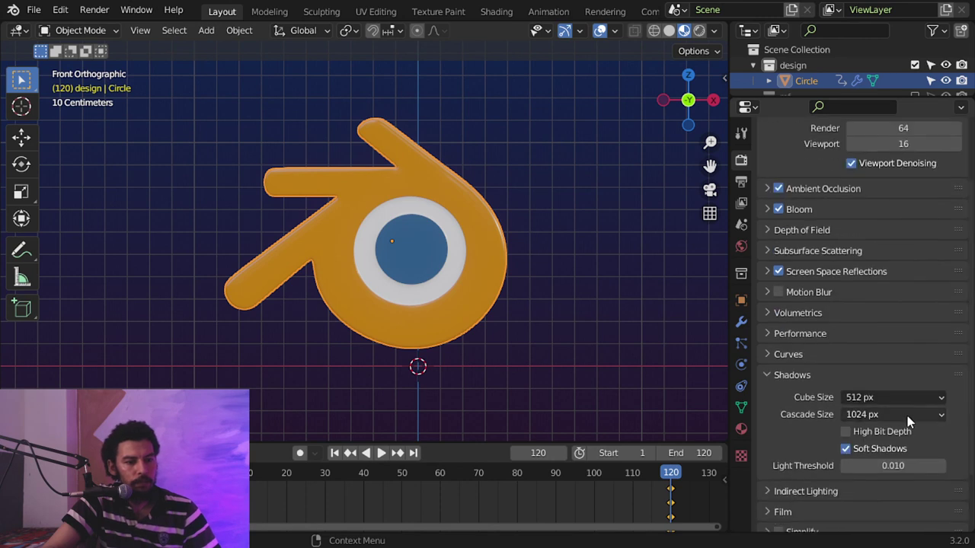
click(891, 397)
click(820, 310)
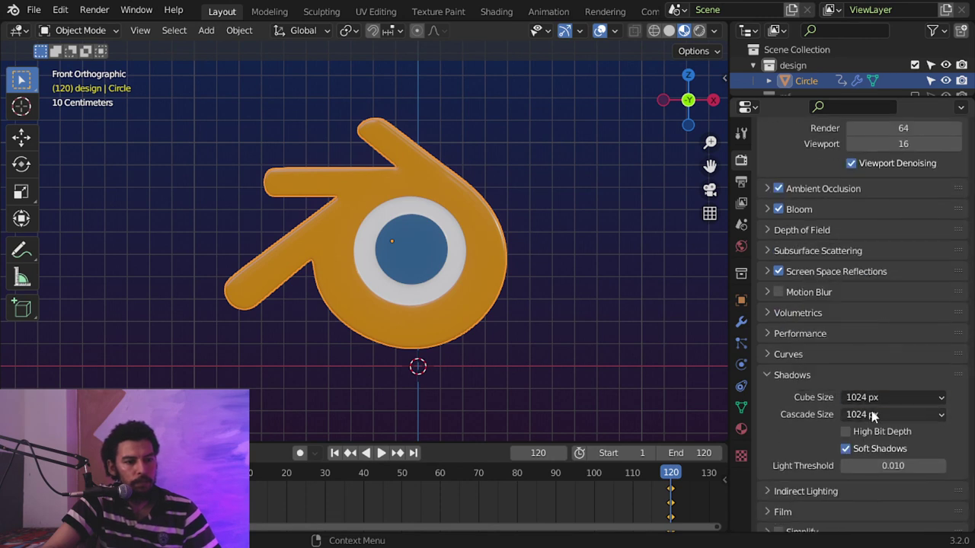
click(787, 379)
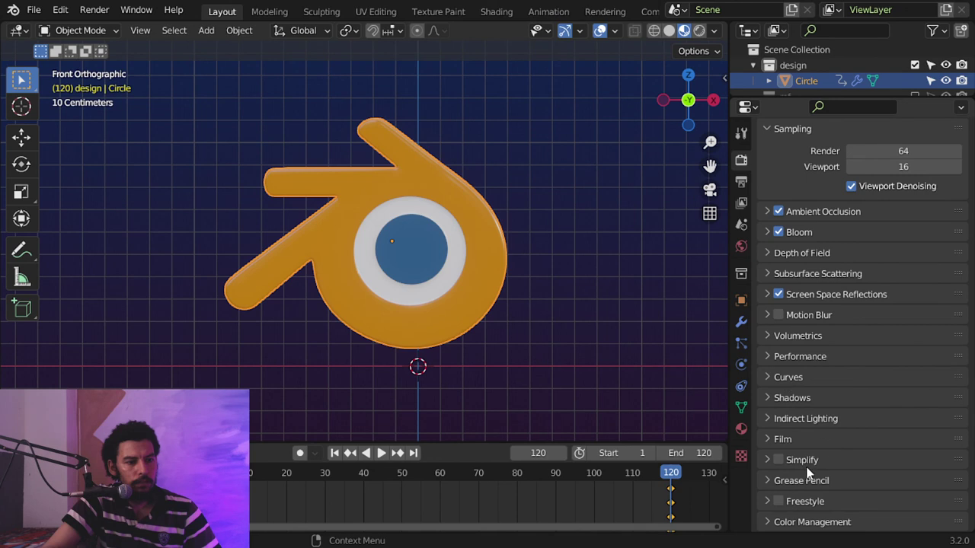
click(783, 440)
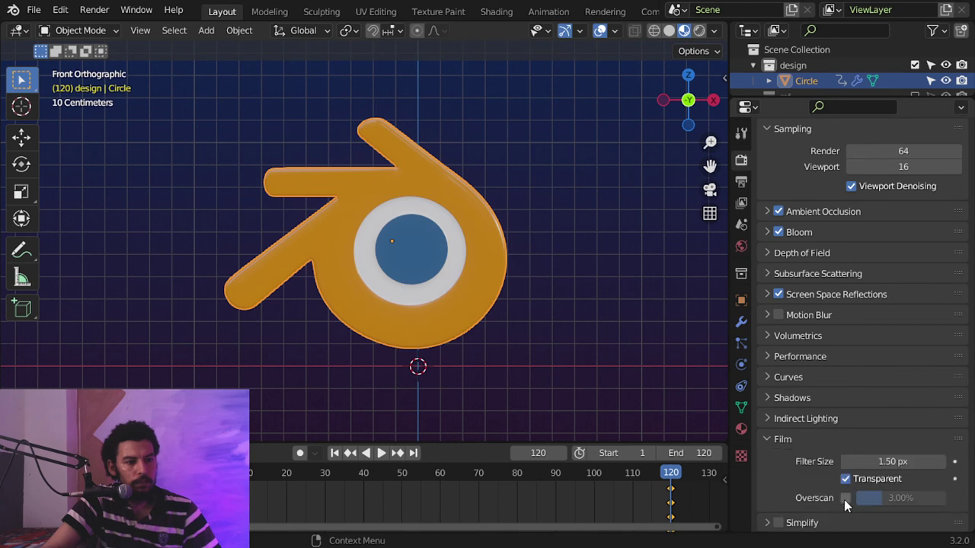
scroll(419, 257, down, 1)
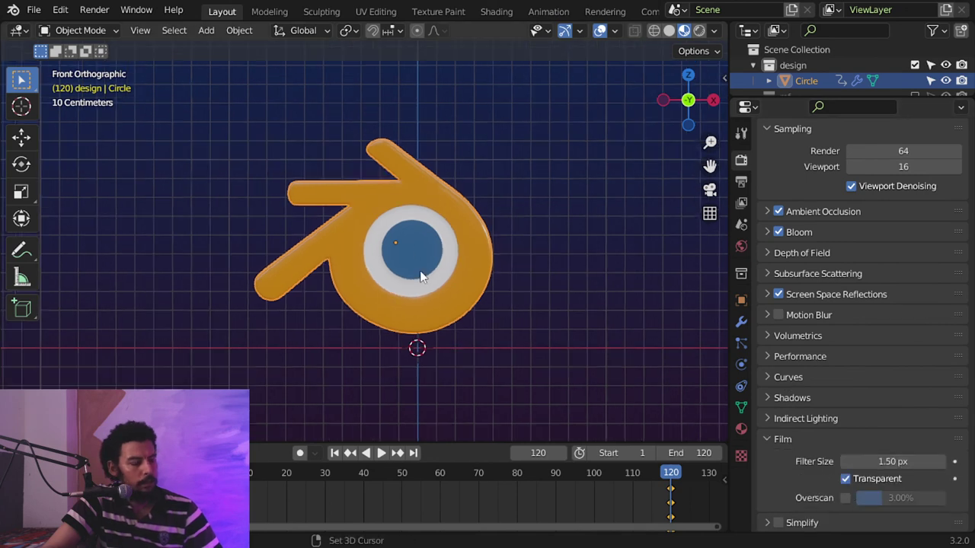
Step: Add a camera from the front view and look at the logo through it
key(shift+a)
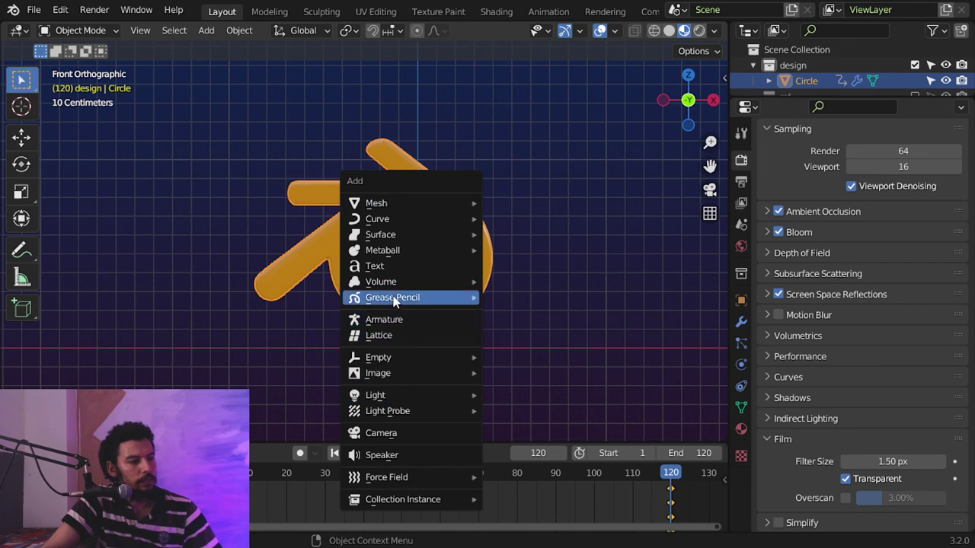
click(402, 431)
key(KP_0)
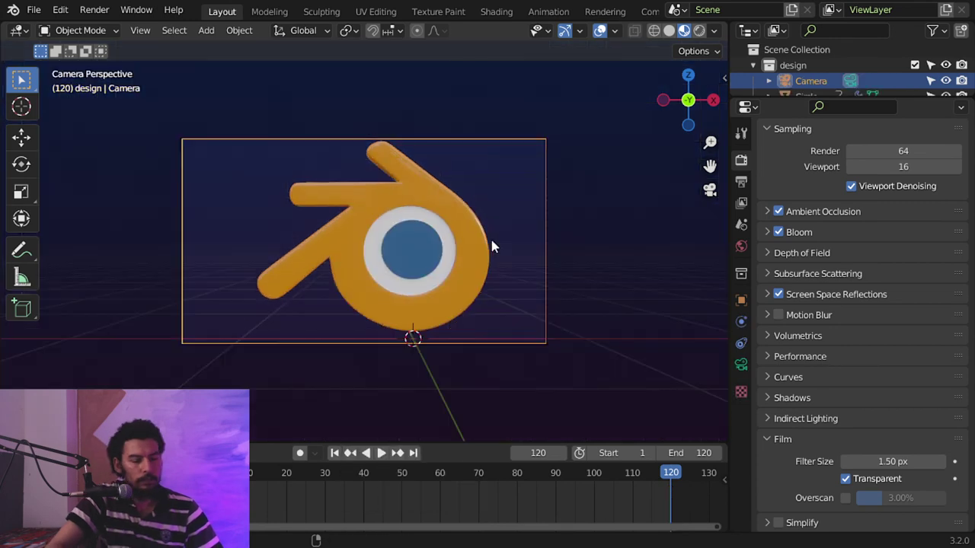
Step: Set the output's horizontal resolution to 1080 px for a square 1080 × 1080 frame
click(741, 182)
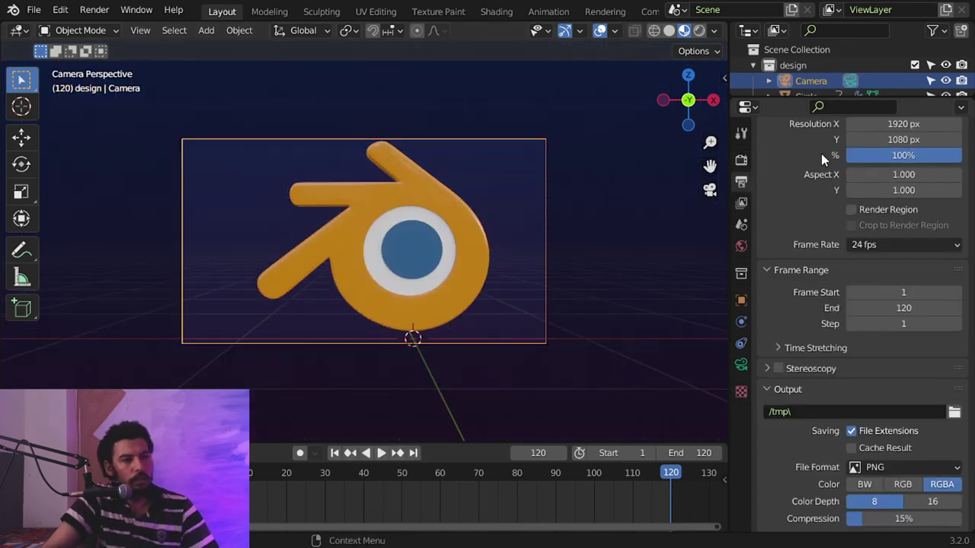
double_click(902, 128)
text(108)
key(Return)
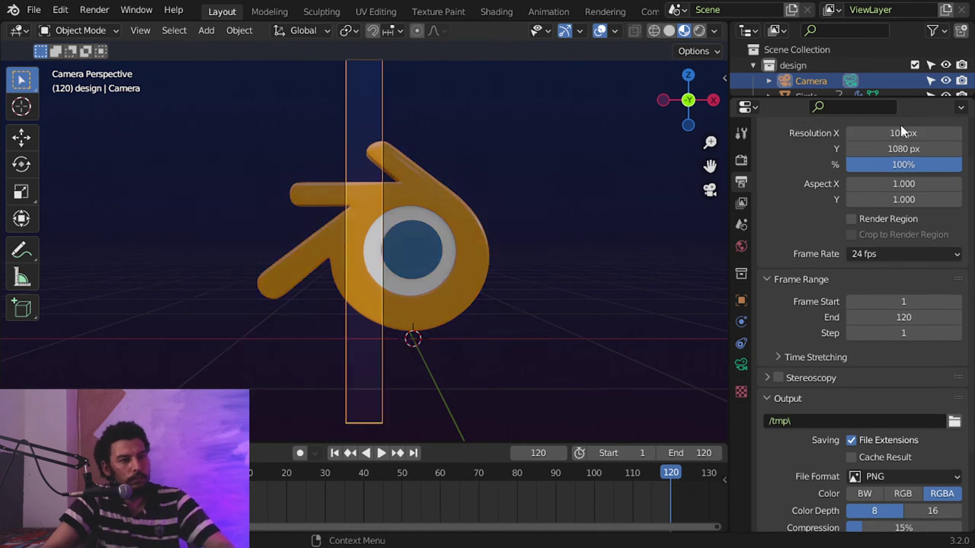
double_click(900, 127)
text(108)
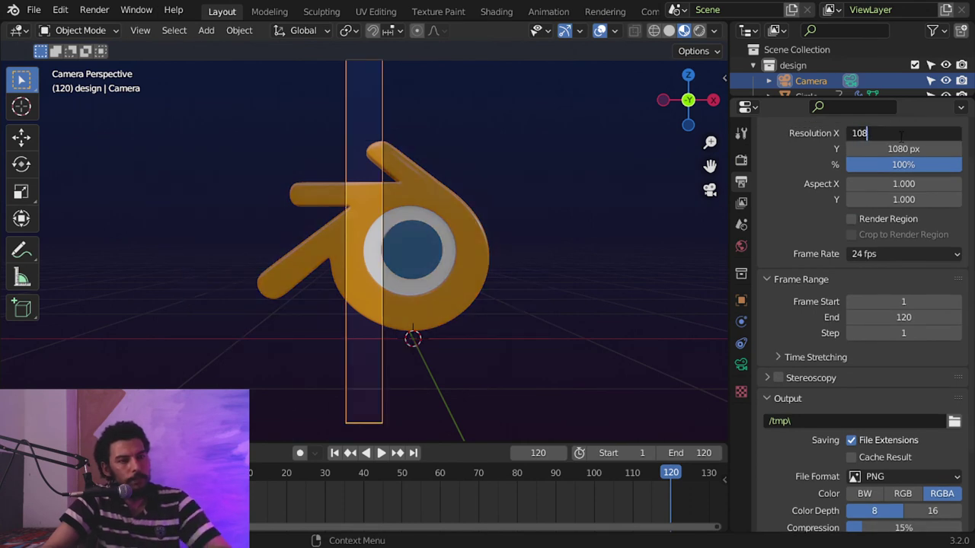
key(Return)
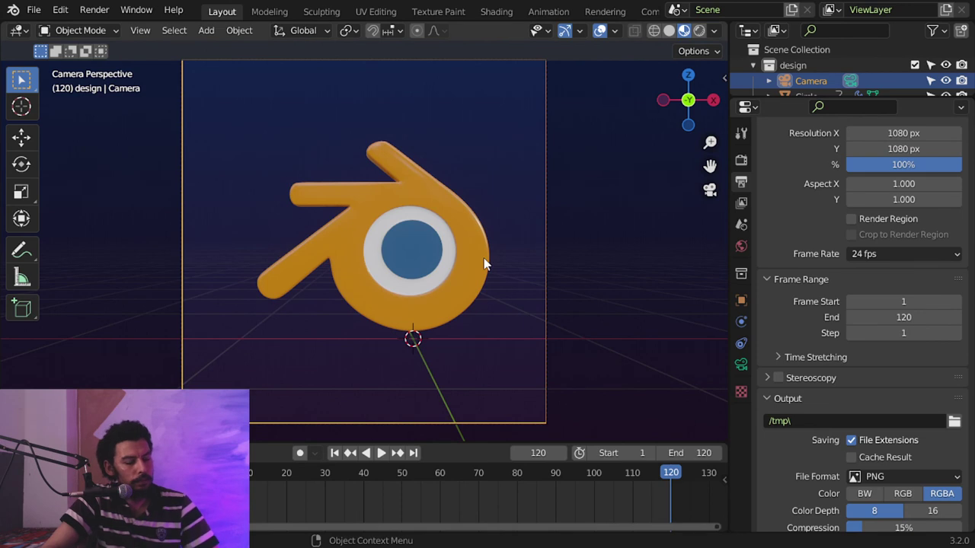
Step: Set the camera's focal length to 75 mm
click(741, 366)
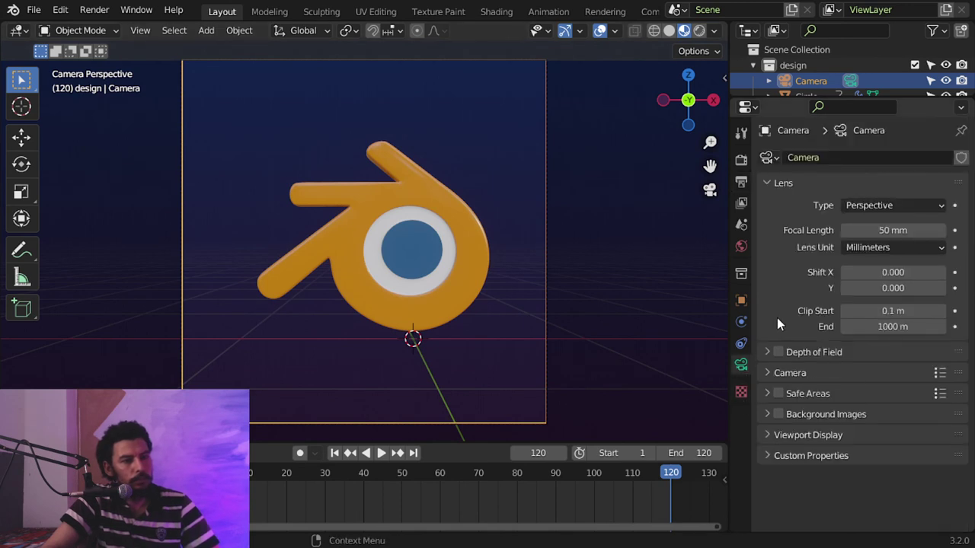
double_click(904, 231)
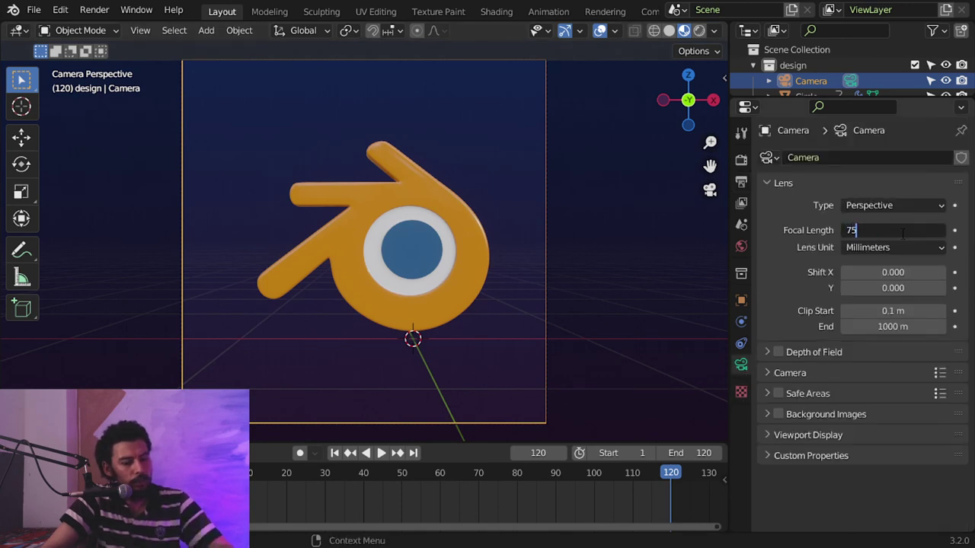
key(Return)
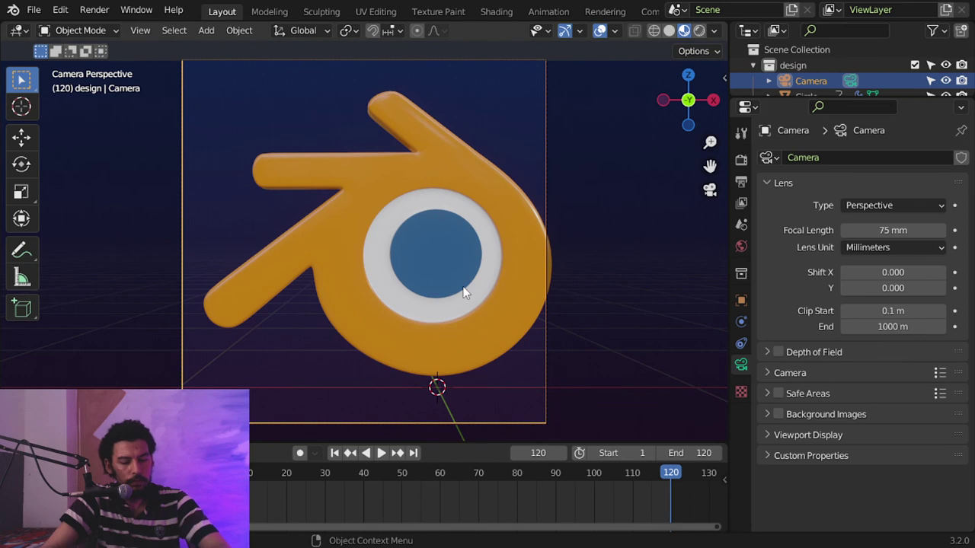
Step: Move the camera in top view closer to the Y axis and farther from the logo, checking the framing in camera view
key(KP_7)
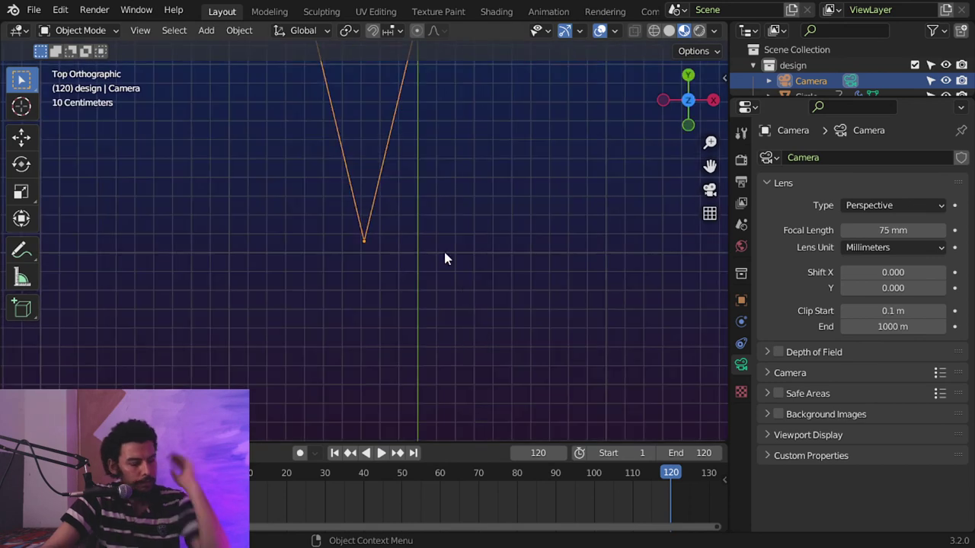
scroll(420, 205, down, 4)
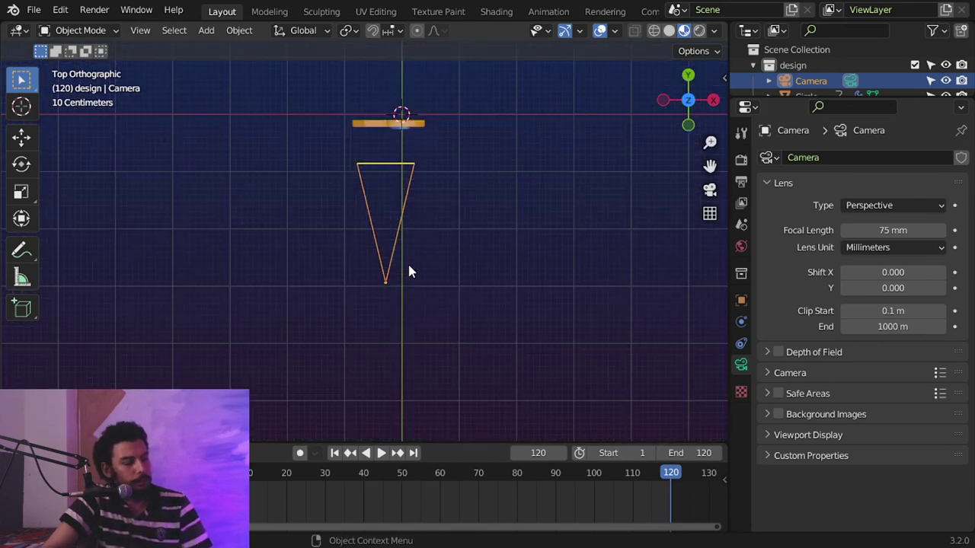
key(g)
click(427, 263)
key(g)
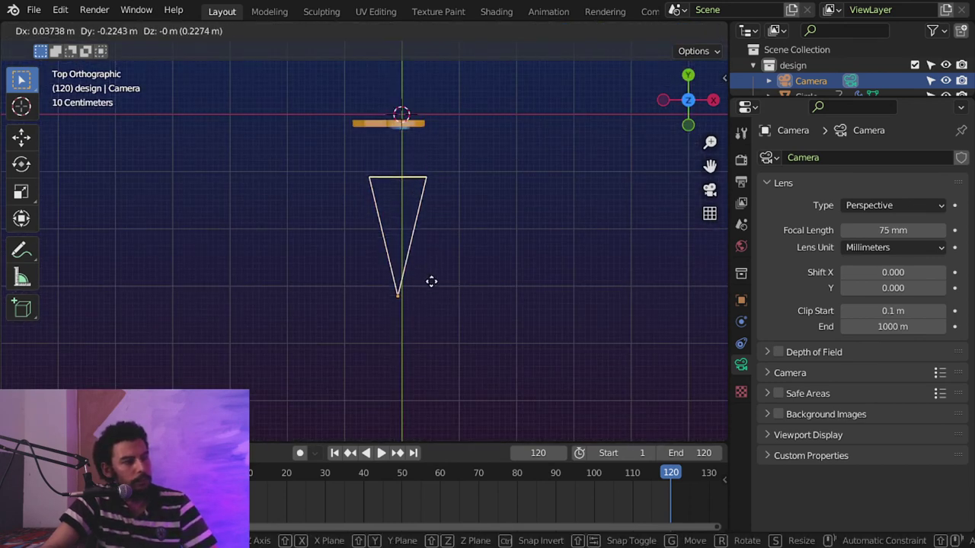
click(427, 294)
key(KP_0)
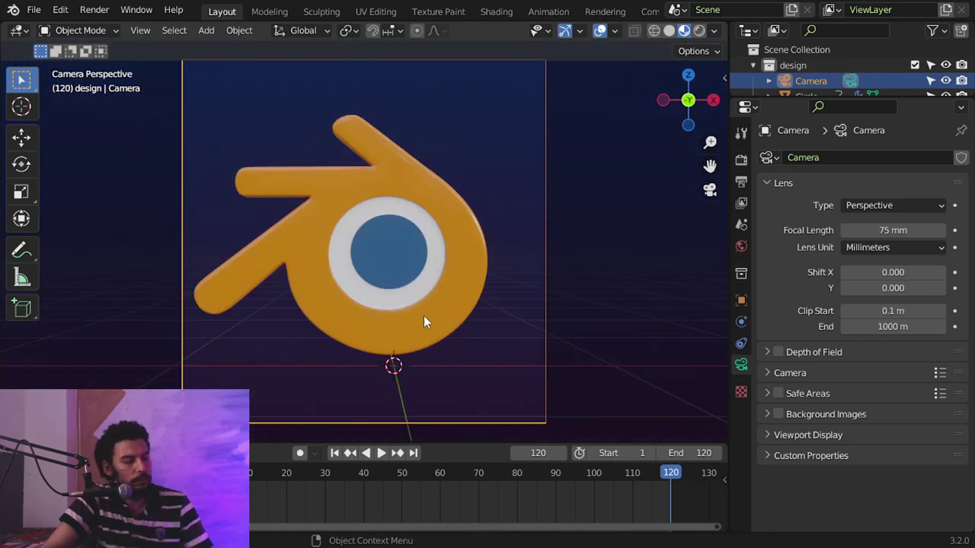
Step: Lock the camera to the view and shift the framing so the logo sits centred in the square frame
key(n)
click(718, 147)
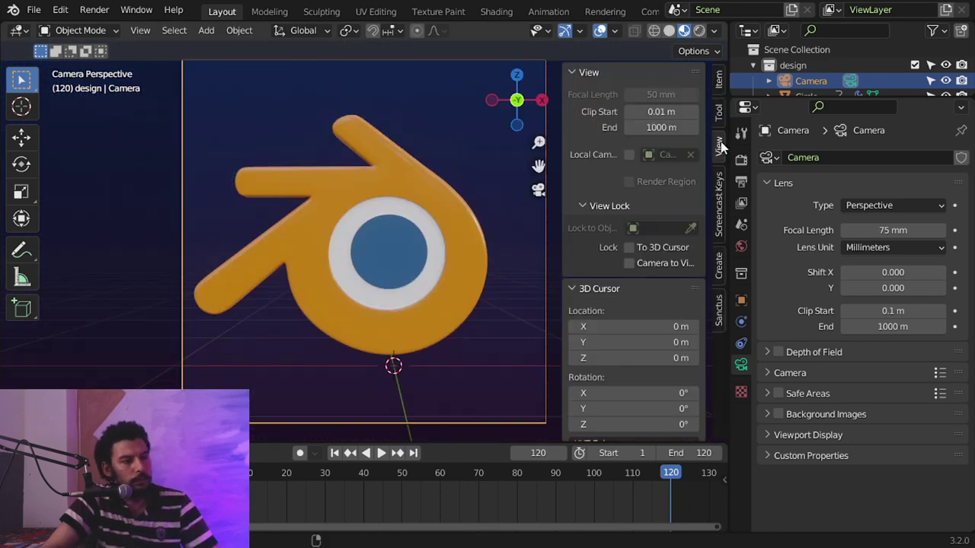
click(644, 262)
key(n)
shift+middle_drag(472, 281, 495, 292)
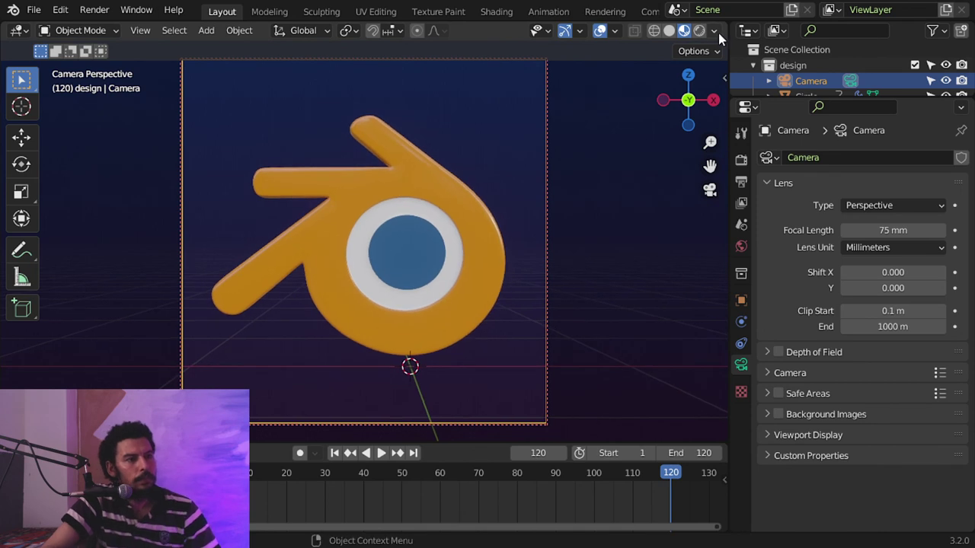
Step: Switch the viewport to rendered shading and add an area light in top view, in front of the logo on the camera's +X side
click(699, 31)
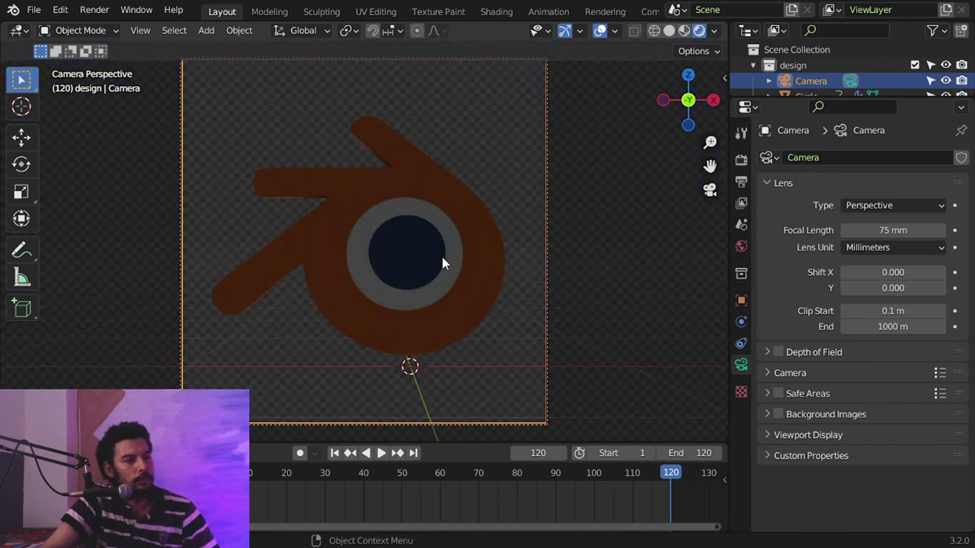
key(KP_7)
scroll(511, 328, down, 6)
key(shift+a)
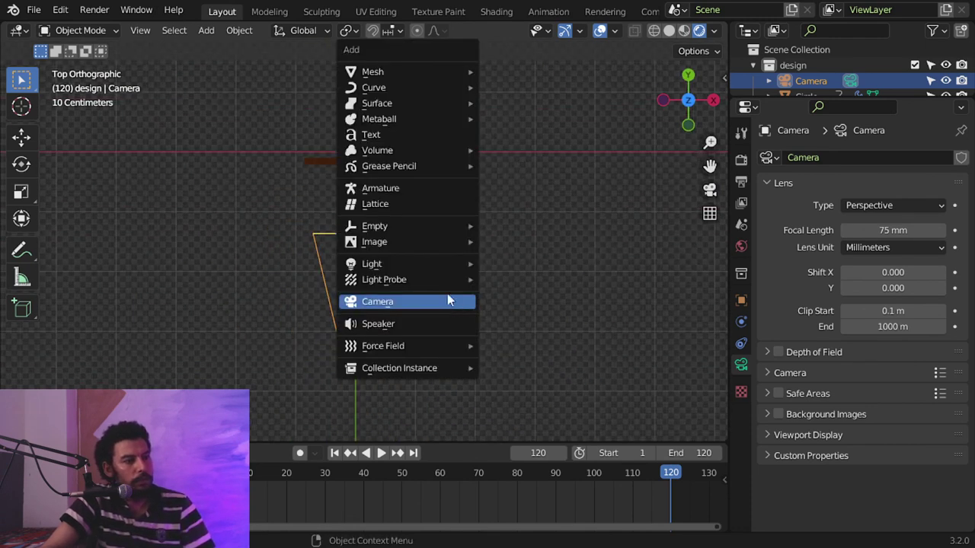
mouse_move(470, 264)
click(516, 313)
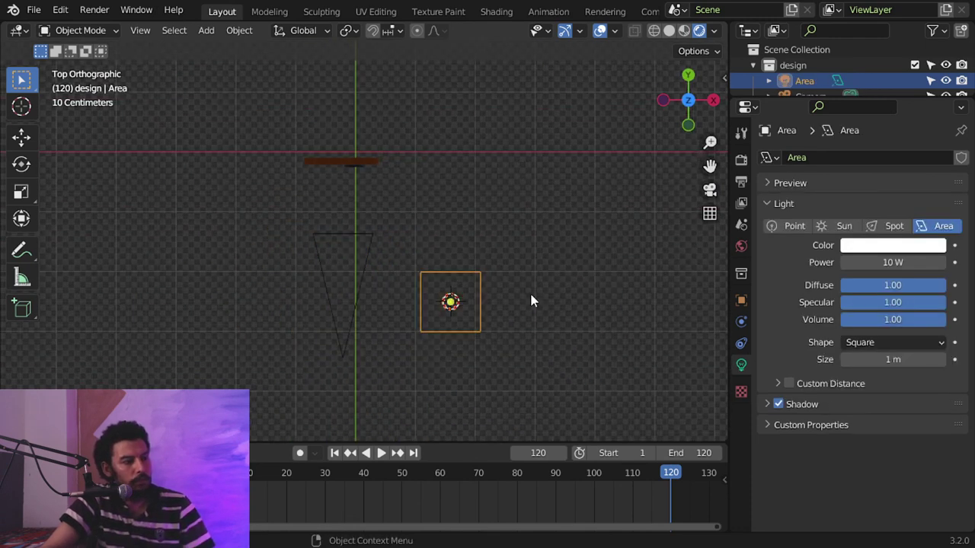
Step: Rotate the area light 90° about X and turn it in top view to aim at the logo
text(rx90)
key(Return)
key(r)
click(519, 224)
Step: Change the area light's shape to Rectangle and set its Y size to 2 m
click(857, 342)
click(860, 374)
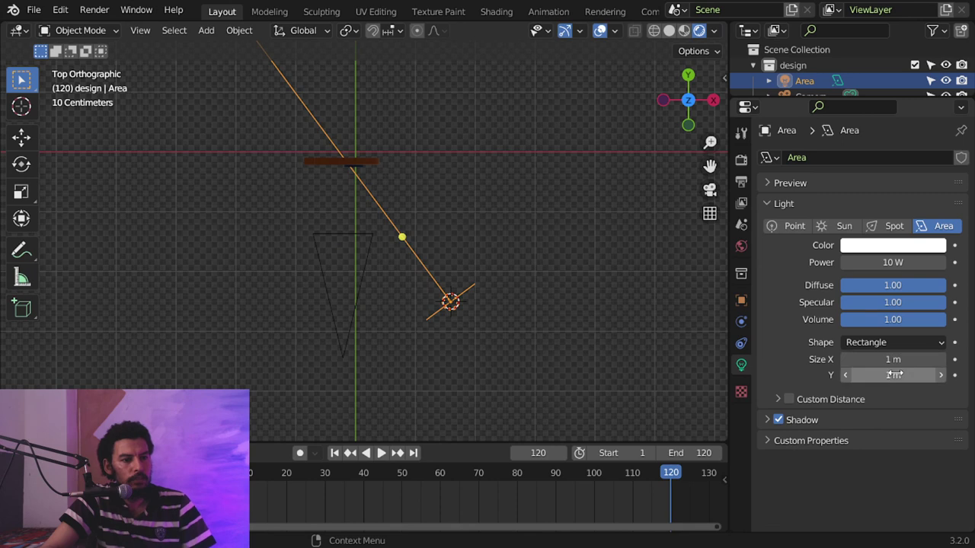
click(897, 374)
text(2)
key(Return)
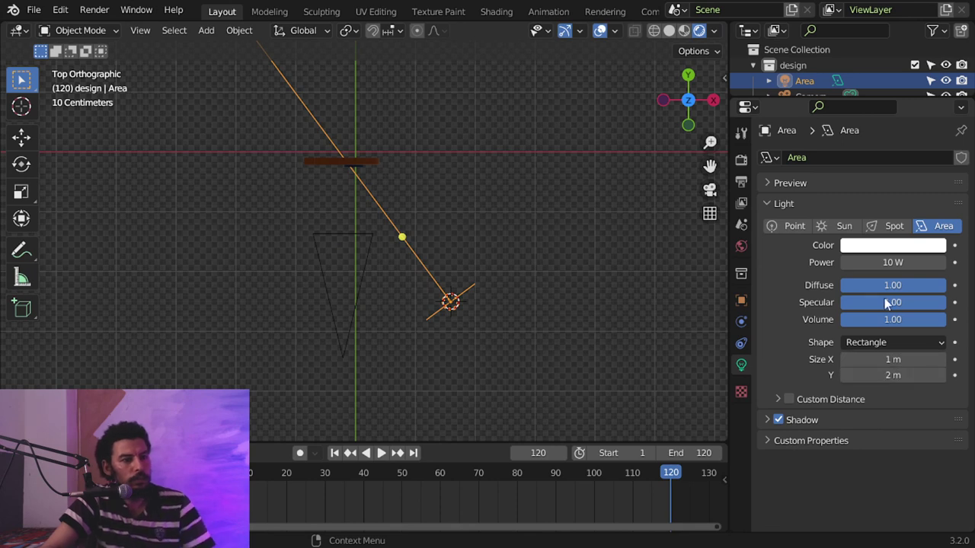
Step: Set the area light's power to 200 W and tint its colour a pale warm cream
click(896, 261)
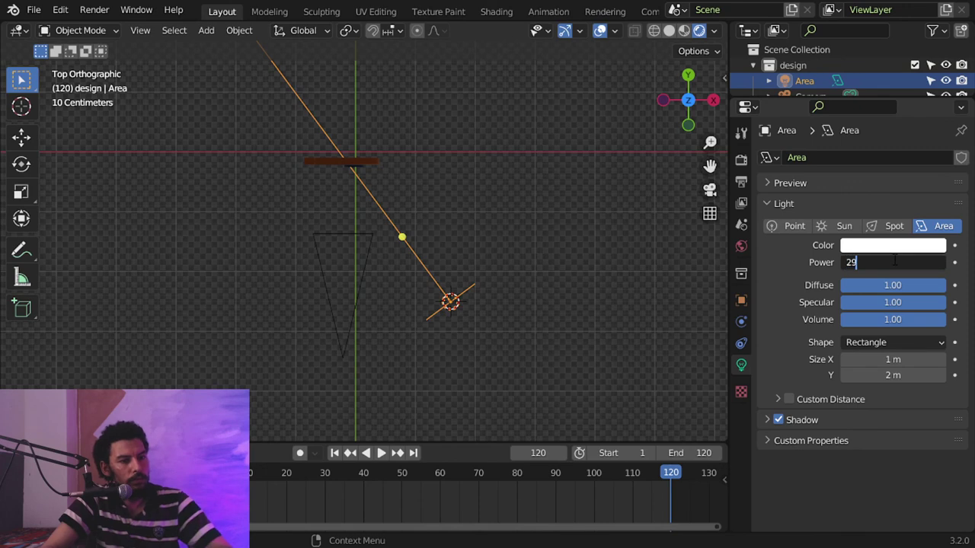
key(Return)
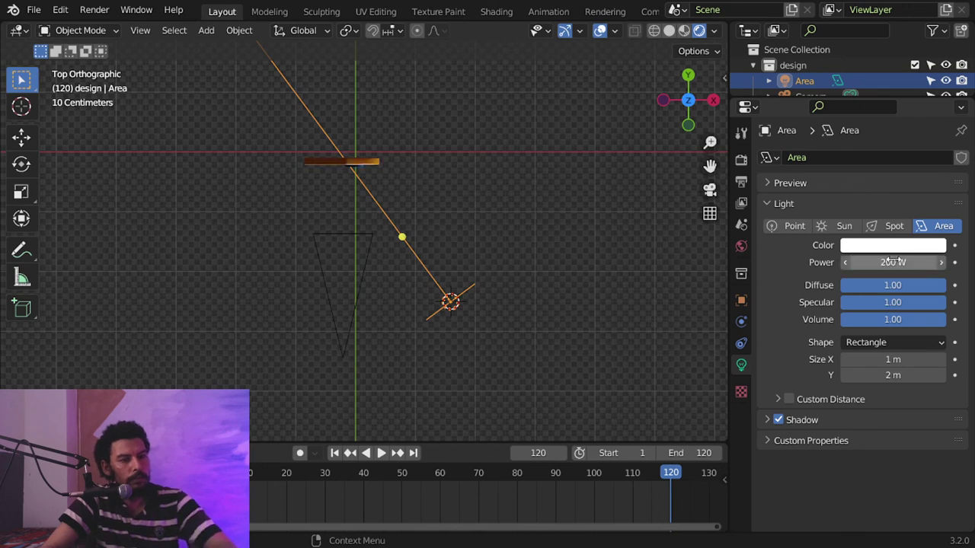
click(894, 247)
drag(866, 95, 860, 98)
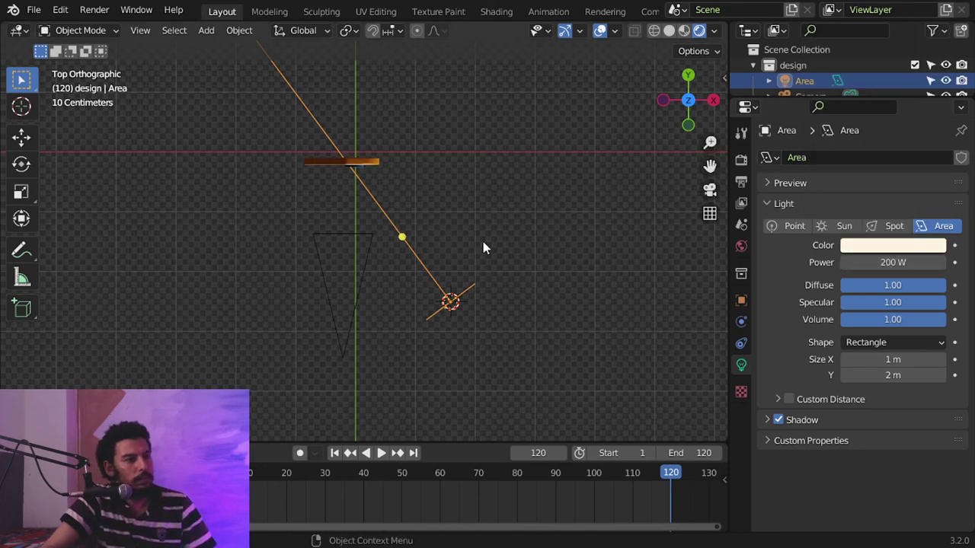
Step: Duplicate the area light to the opposite side of the camera and rotate the copy to aim at the logo
scroll(483, 284, down, 1)
key(shift+d)
click(304, 353)
key(r)
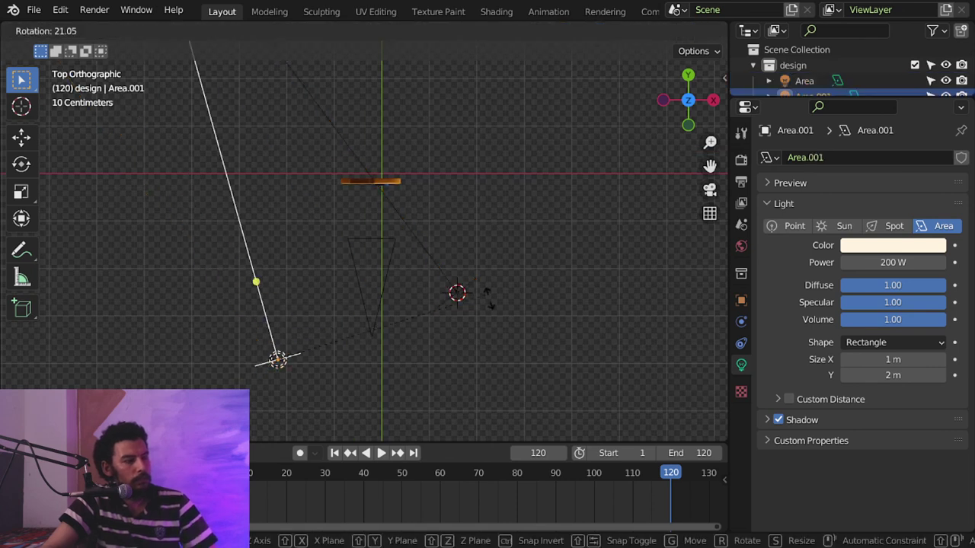
click(572, 83)
Step: Give the duplicated light a Disk shape, 100 W power and a 3 m size
click(879, 341)
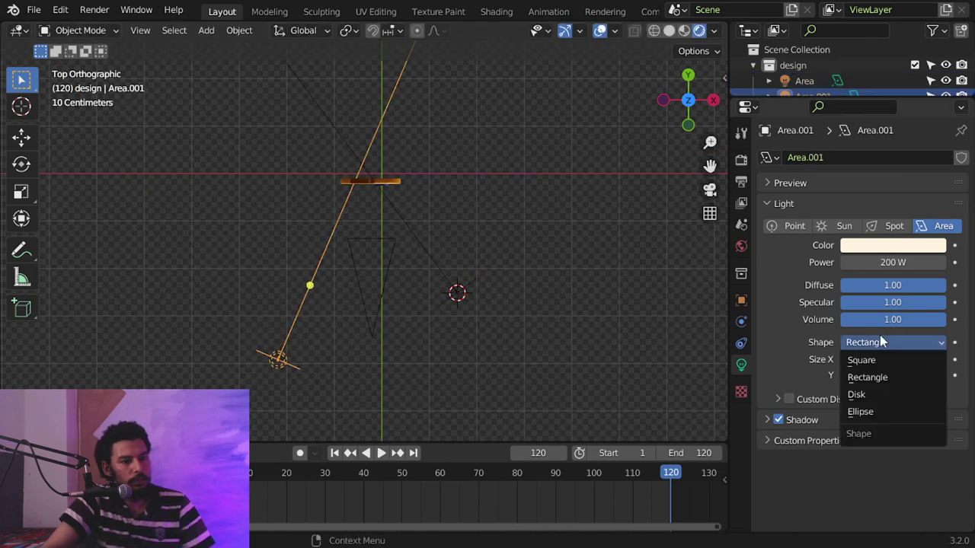
click(876, 394)
click(911, 262)
key(Return)
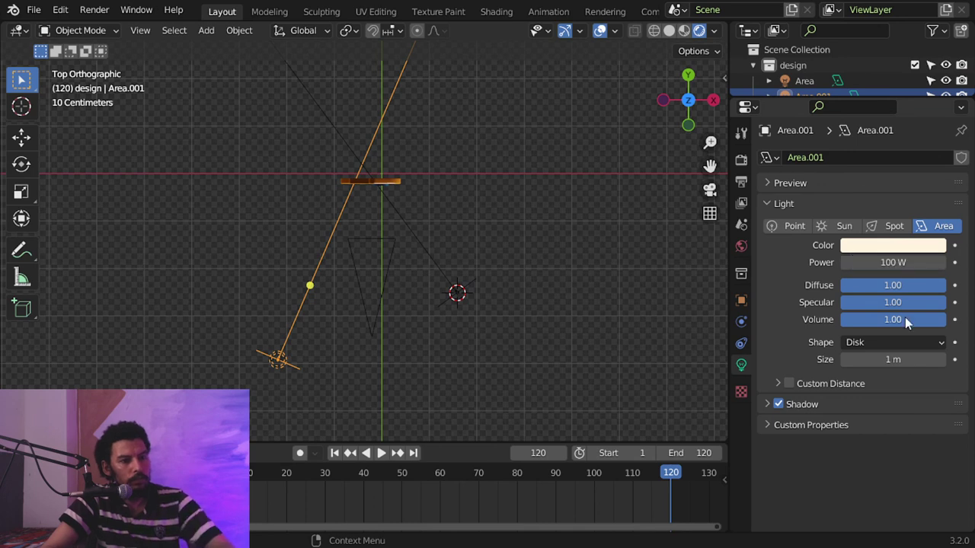
key(Return)
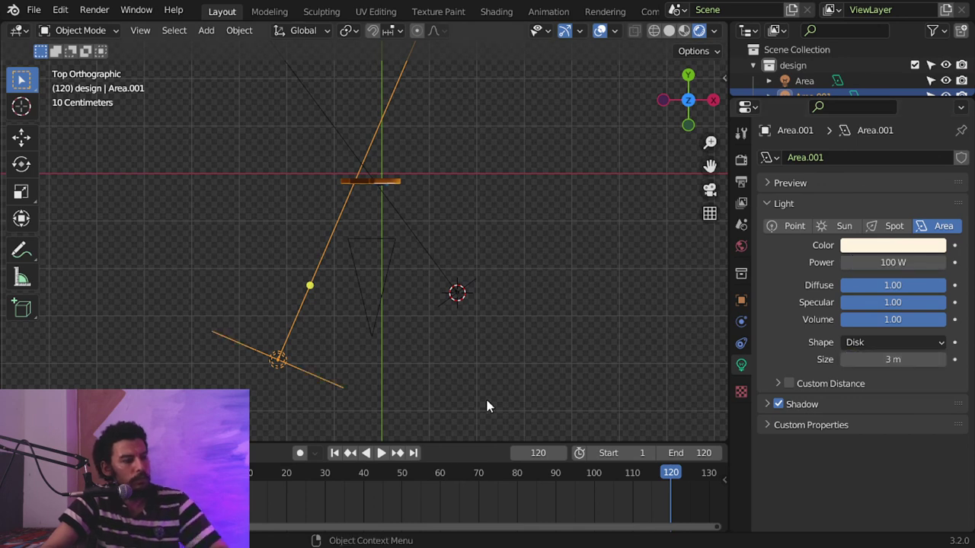
Step: Soften the disk light in camera view by setting its size to 2 m and its power to 50 W
key(KP_0)
click(885, 359)
text(2)
key(Return)
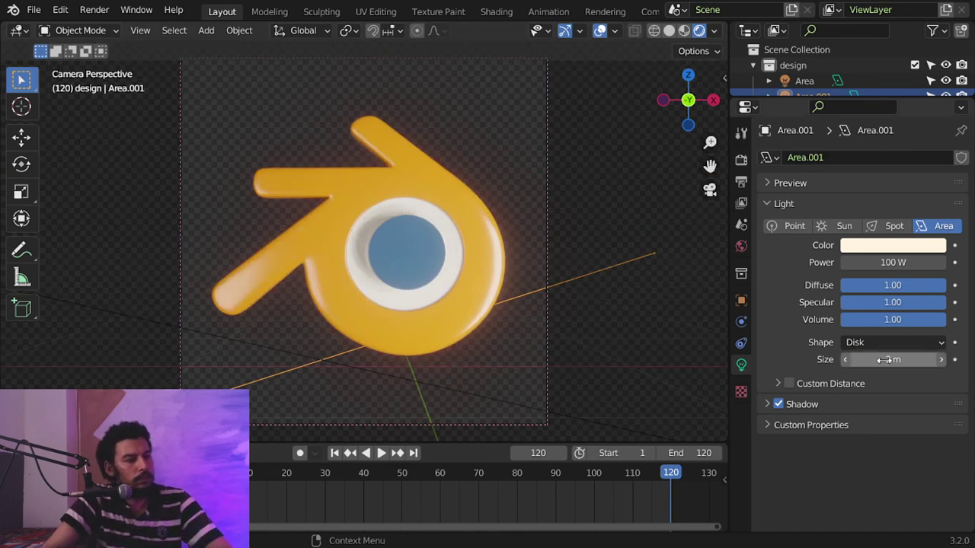
click(904, 263)
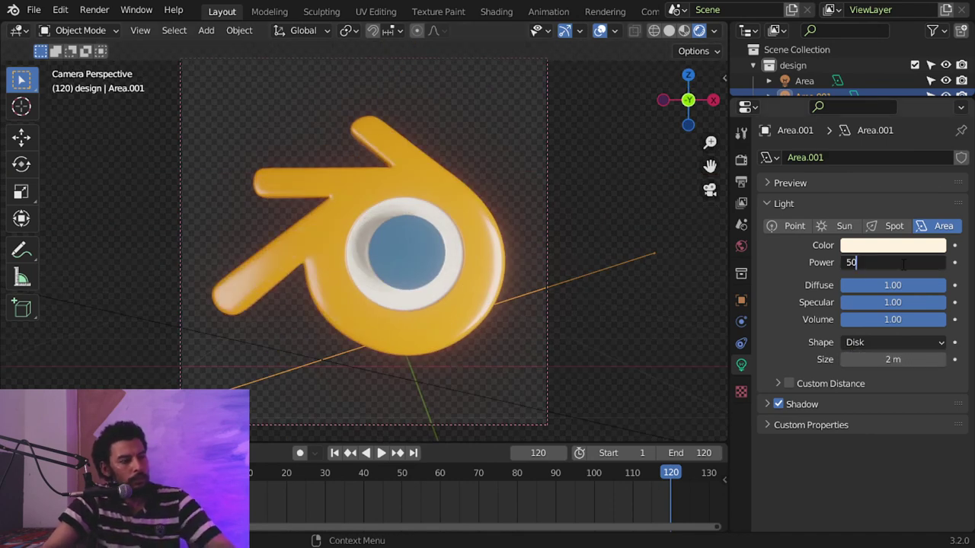
key(Return)
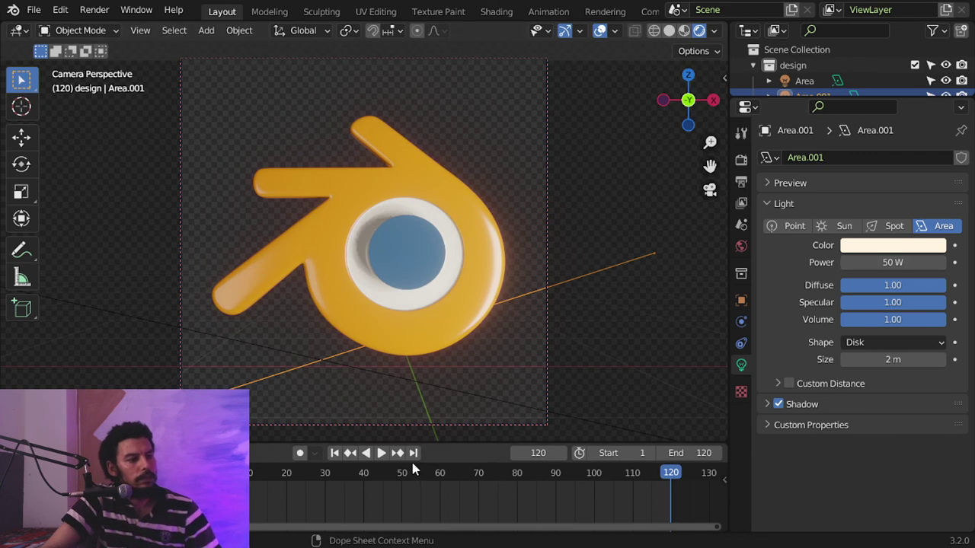
Step: Play back part of the logo's spin to check the lighting in motion
click(383, 453)
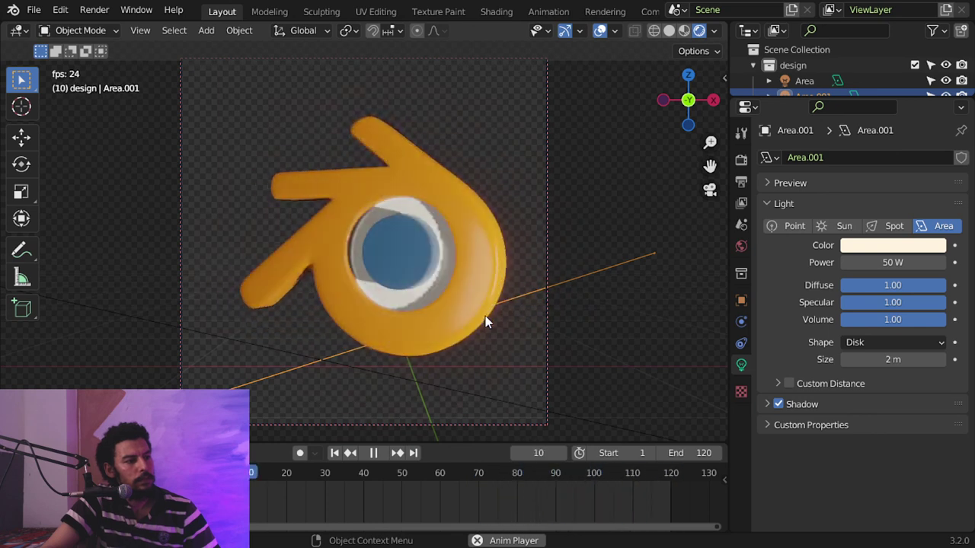
key(Escape)
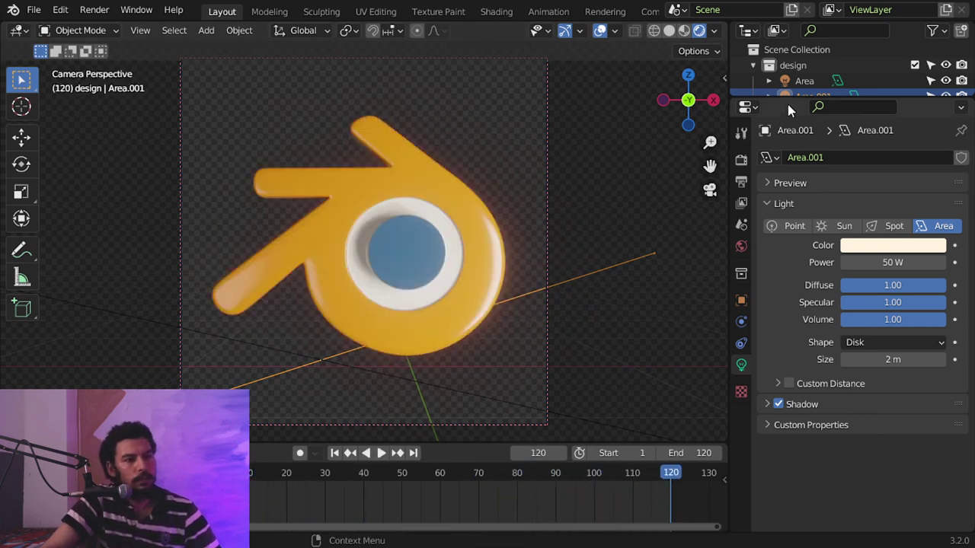
Step: Set the original rectangular area light's Y size to 2 m and lower its power to about 145.5 W
drag(792, 95, 792, 162)
click(804, 80)
drag(892, 328, 882, 329)
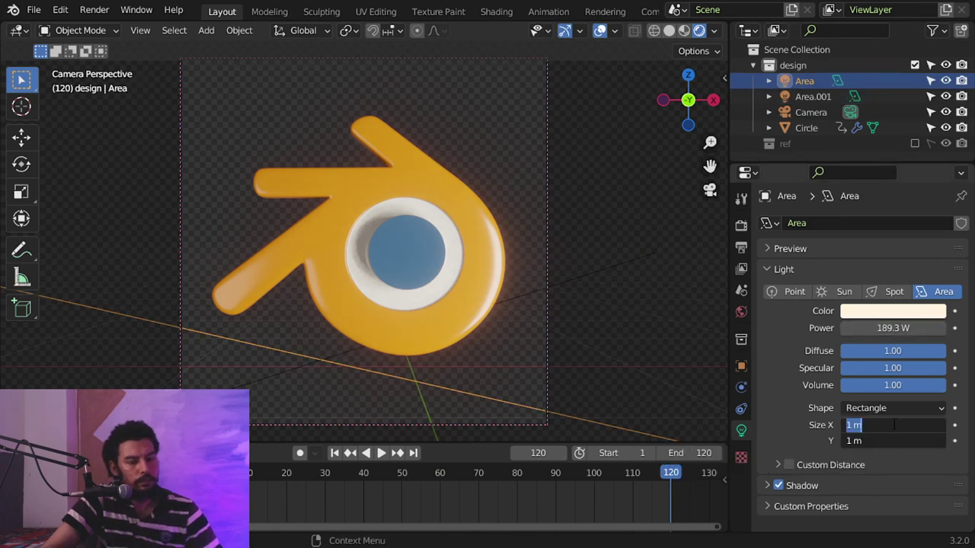
click(893, 425)
text(*5g)
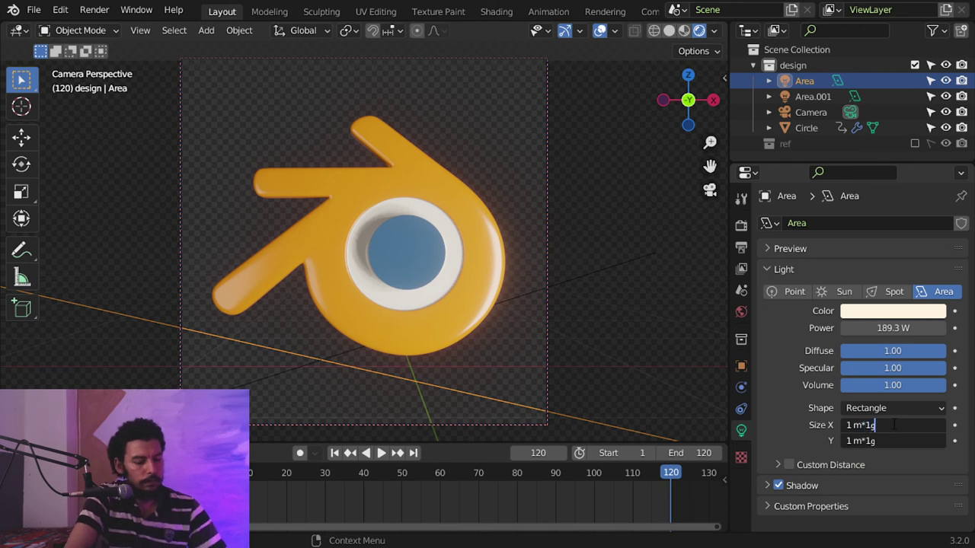
key(Return)
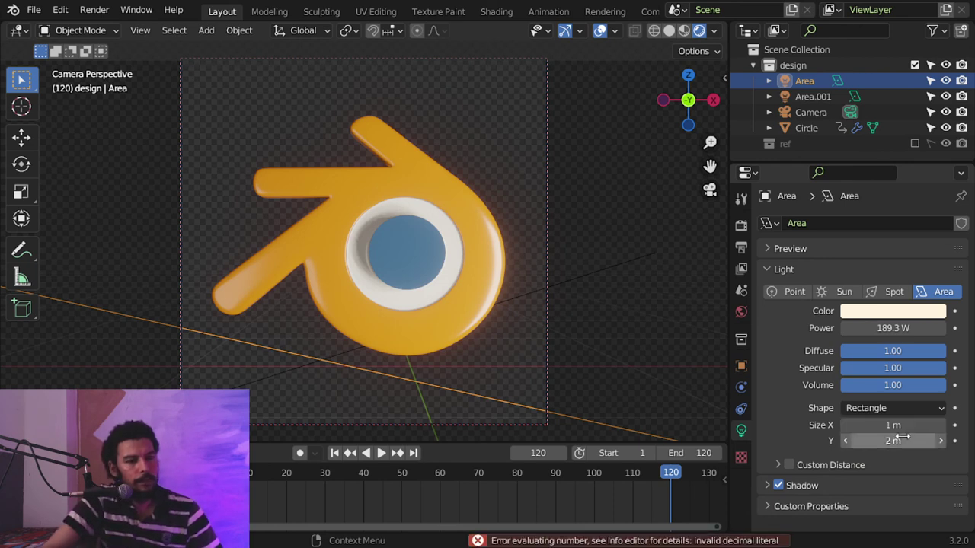
drag(893, 328, 910, 350)
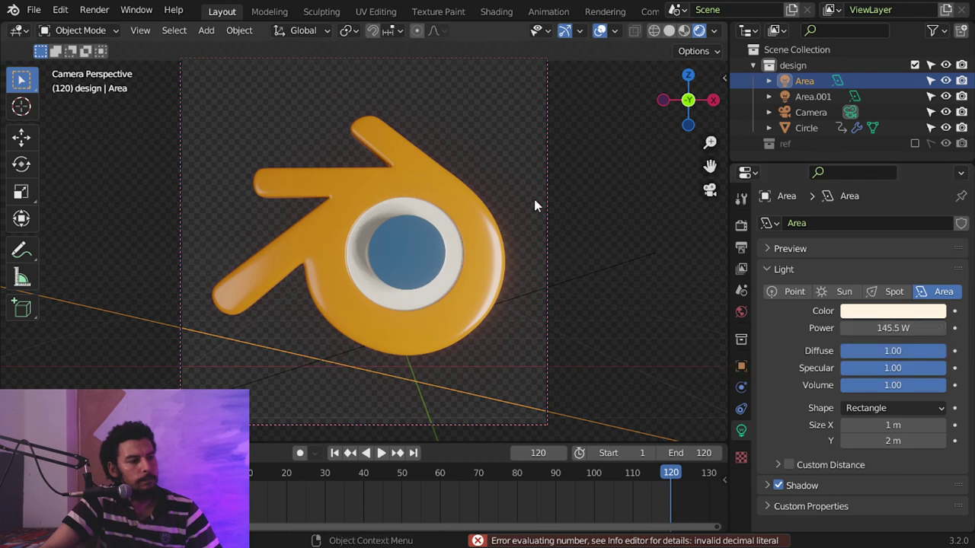
Step: Place the 3D cursor above the logo, working in the solid-shaded front view
click(668, 30)
key(KP_1)
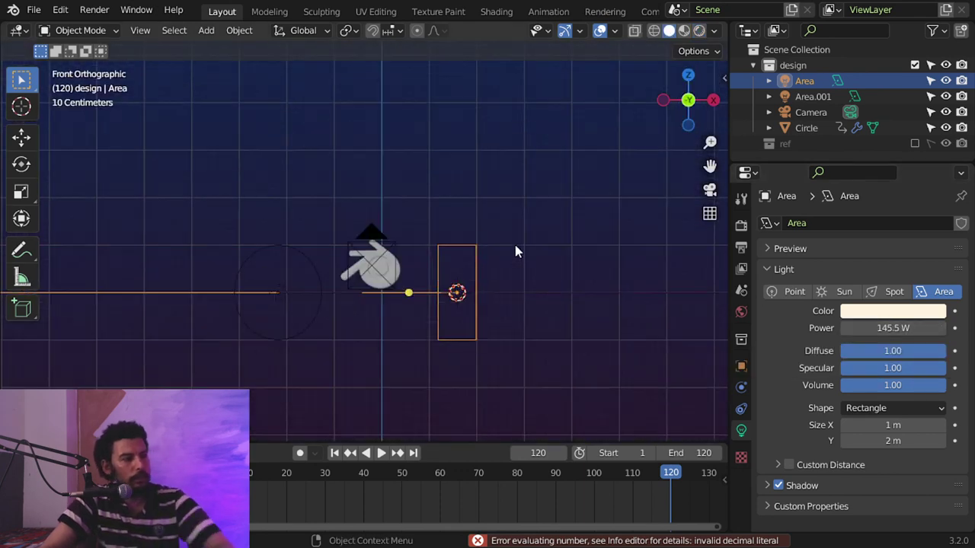
shift+right_click(381, 192)
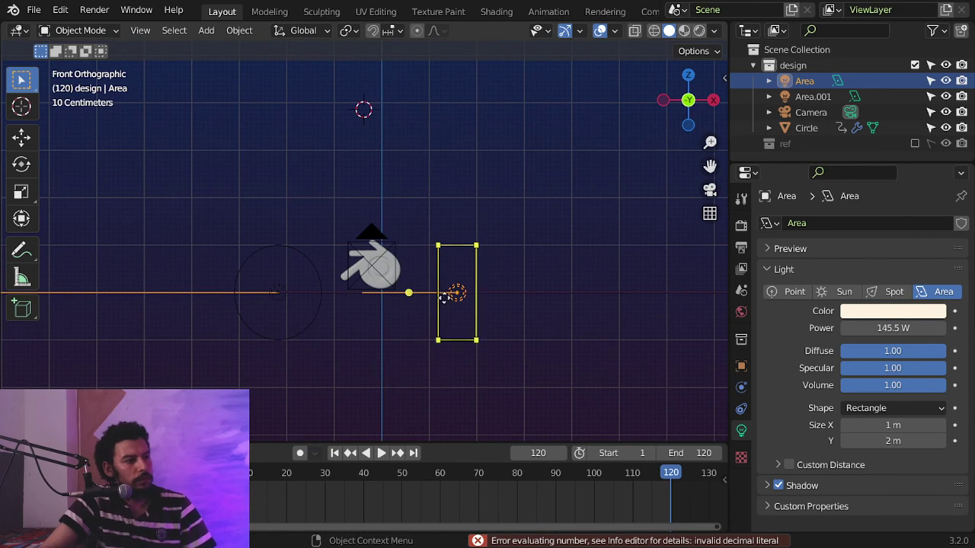
Step: Move both area lights outward in top view so they sit slightly farther from the logo
click(473, 305)
key(KP_7)
key(g)
click(518, 358)
click(266, 350)
key(g)
click(234, 352)
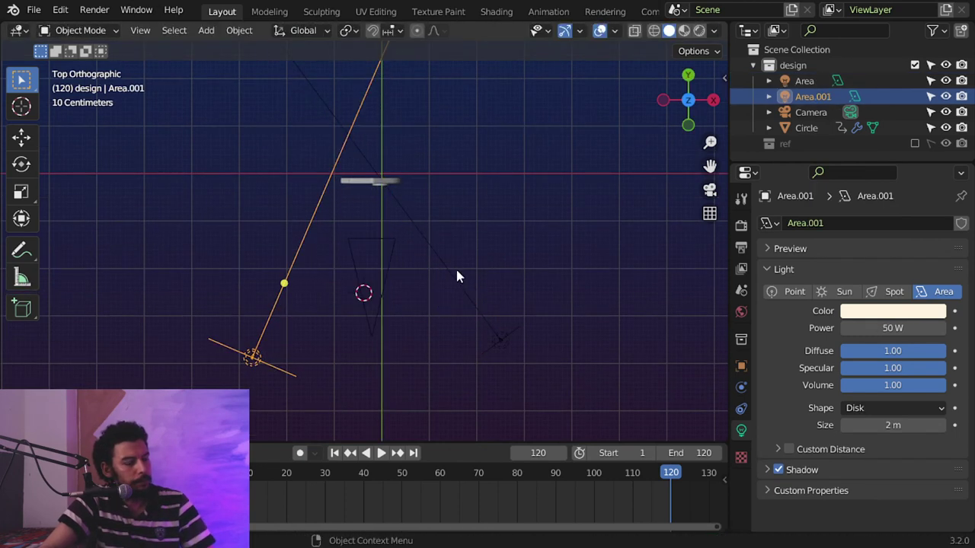
Step: Add a third area light just behind and above the logo, and shift it slightly toward the logo
key(shift+a)
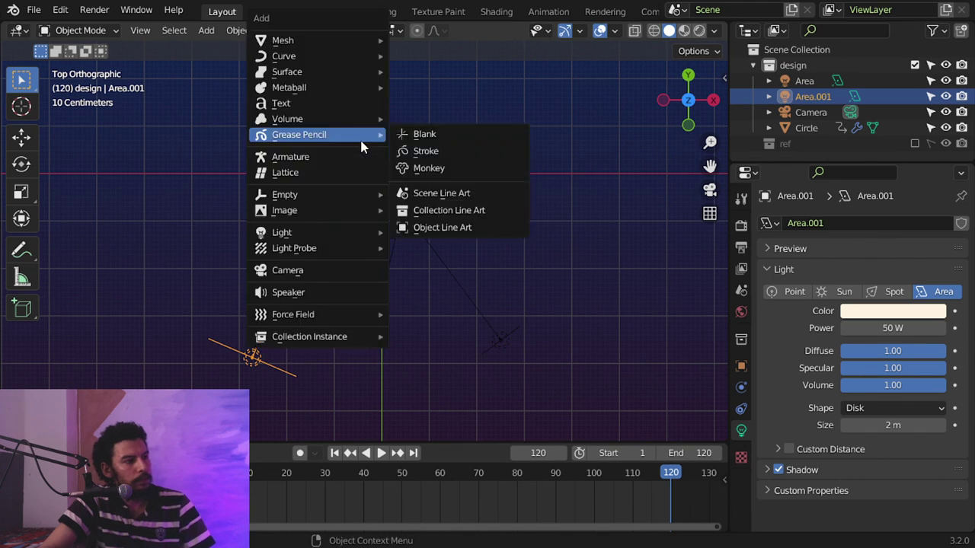
mouse_move(328, 230)
click(441, 283)
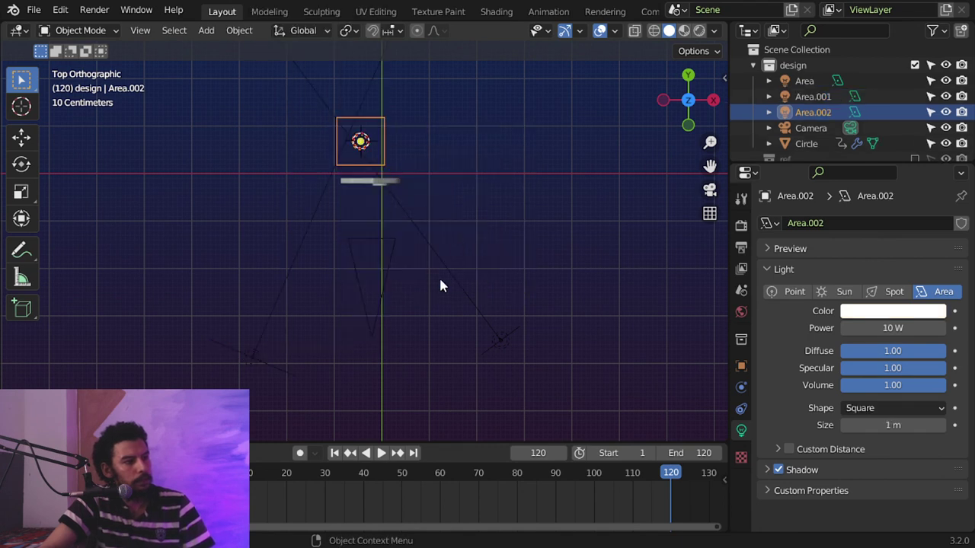
key(g)
click(420, 218)
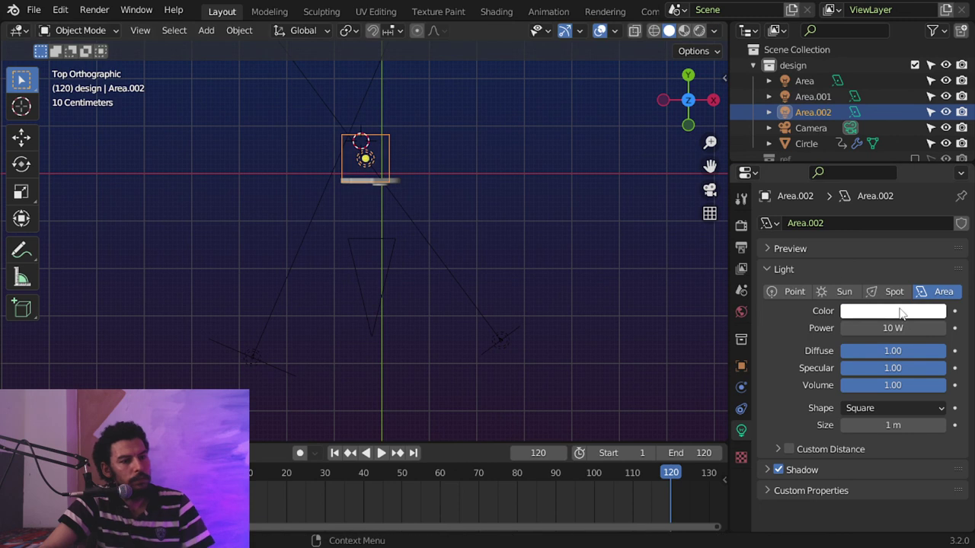
Step: Tint the new area light red and raise its power to 122 W, checking it alone in the rendered camera view with the other lights hidden
click(903, 313)
drag(865, 154, 872, 217)
drag(945, 96, 945, 81)
key(KP_0)
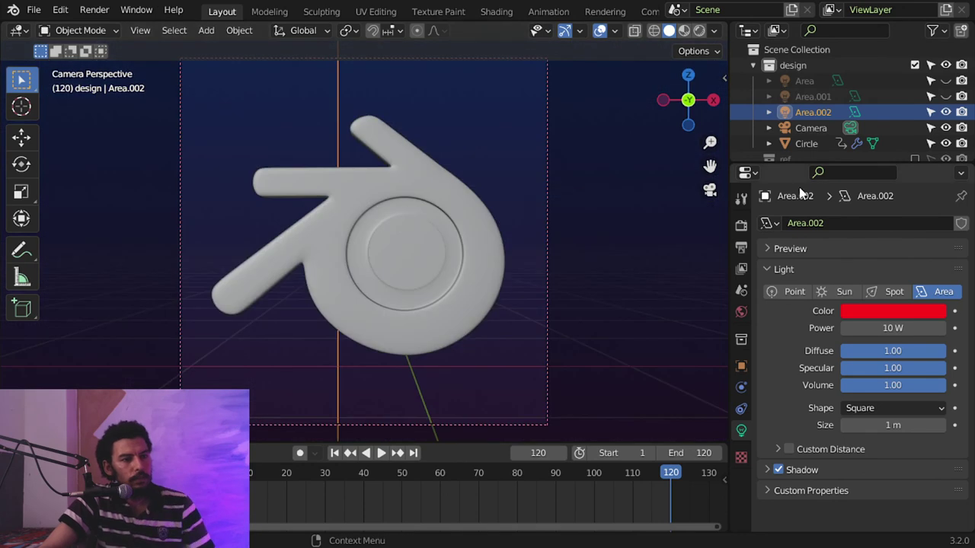
click(699, 31)
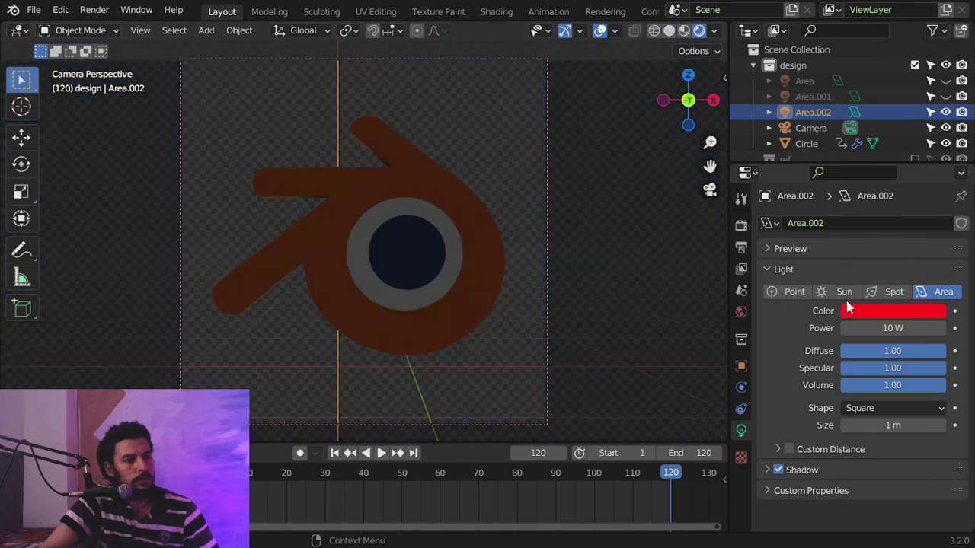
mouse_move(888, 327)
mouse_down()
mouse_move(913, 328)
mouse_move(896, 328)
mouse_up()
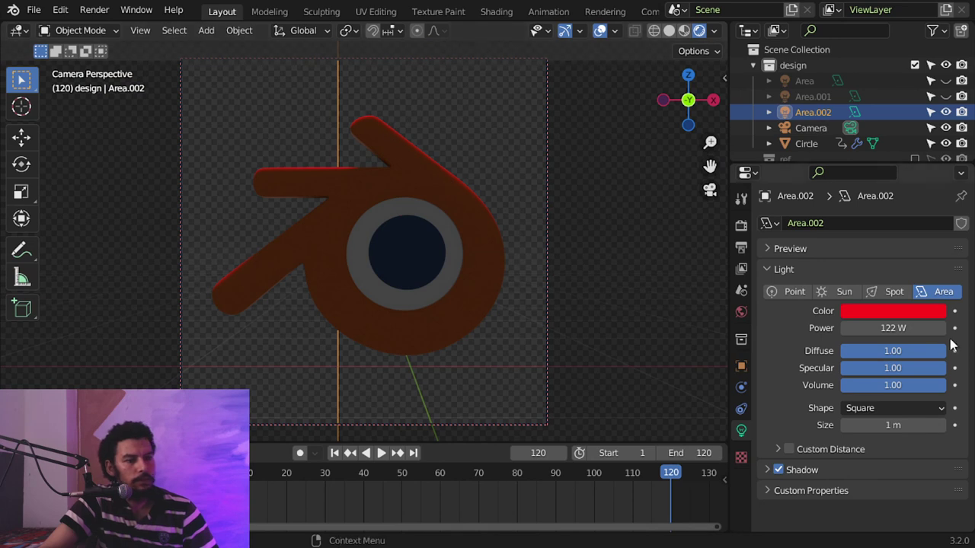
Step: Give the third area light a pale blue colour, a size of about 1.74 m and 500 W power
click(888, 311)
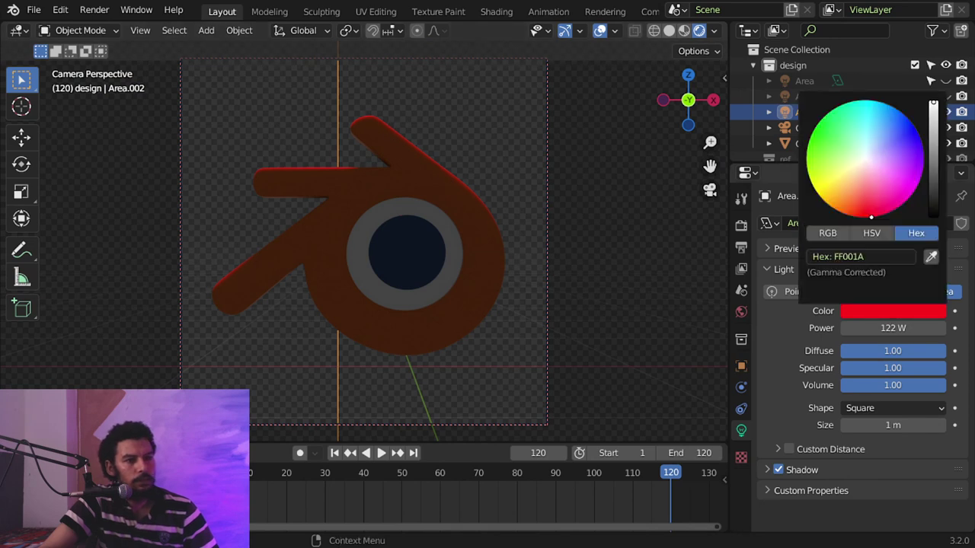
click(872, 151)
drag(892, 425, 909, 425)
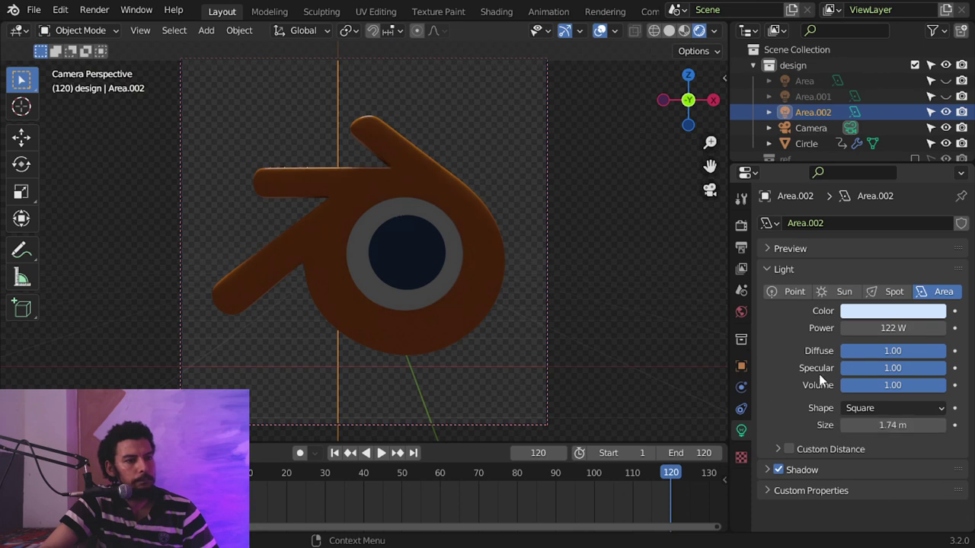
click(878, 328)
text(500)
key(Return)
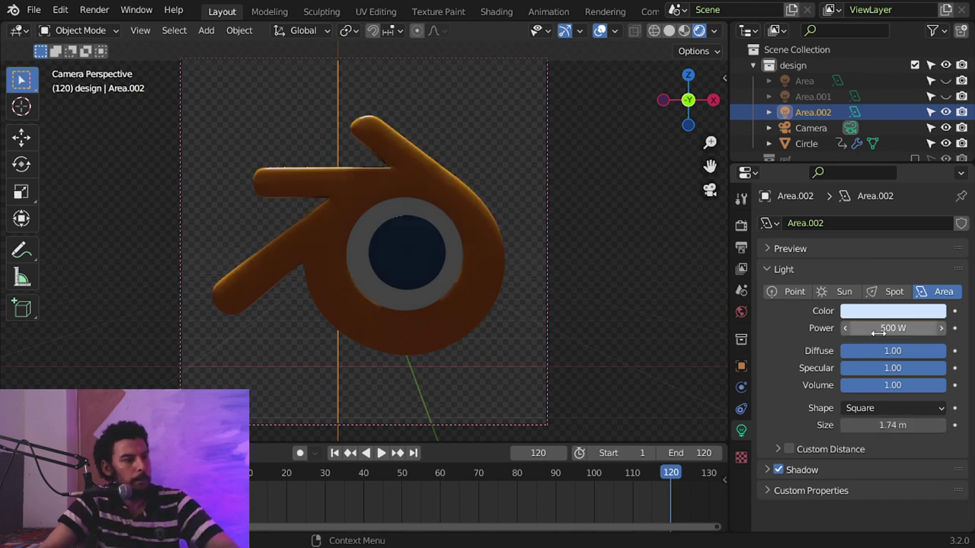
Step: Unhide the other two area lights and, after trying pink, tint the third light pale blue CFEEFF
click(945, 96)
click(945, 81)
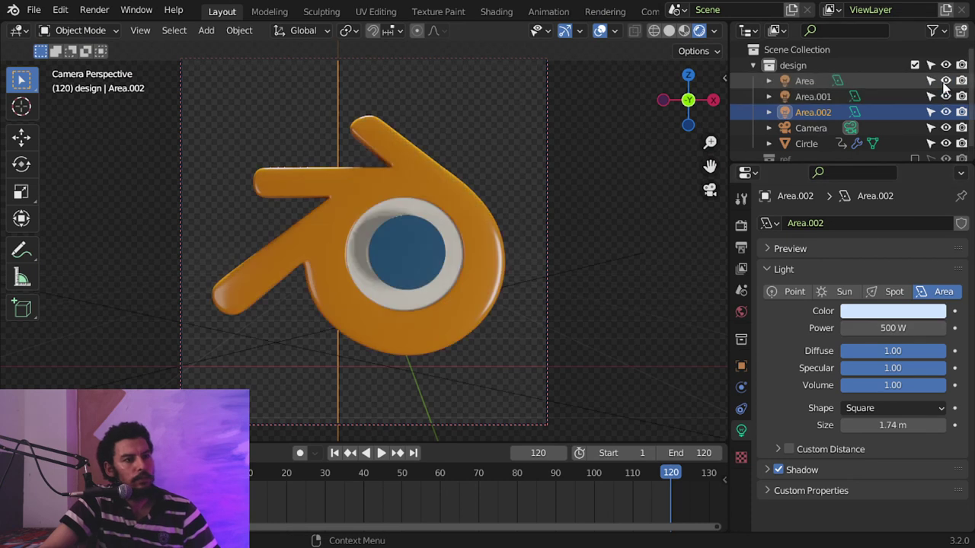
click(893, 310)
click(890, 213)
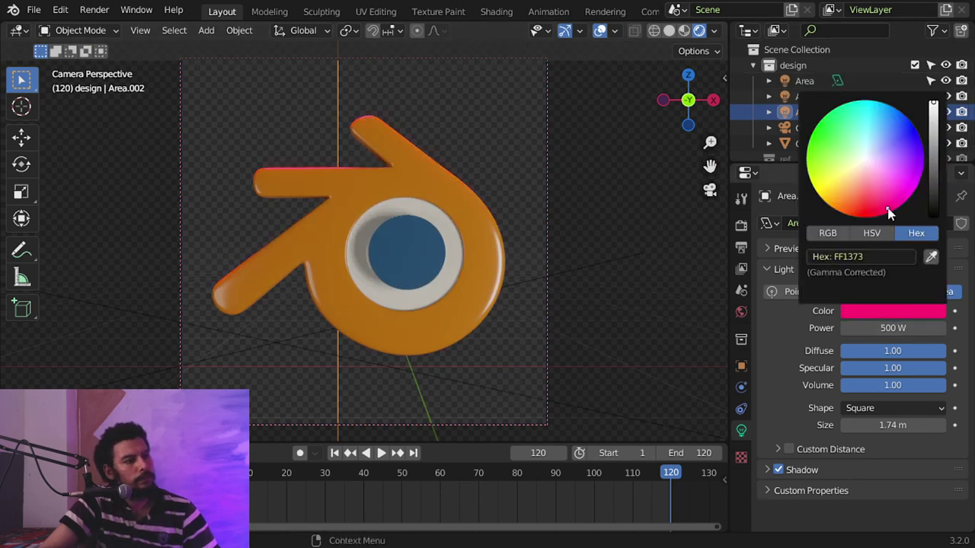
mouse_move(881, 211)
mouse_down()
mouse_move(844, 204)
mouse_move(857, 151)
mouse_move(869, 148)
mouse_up()
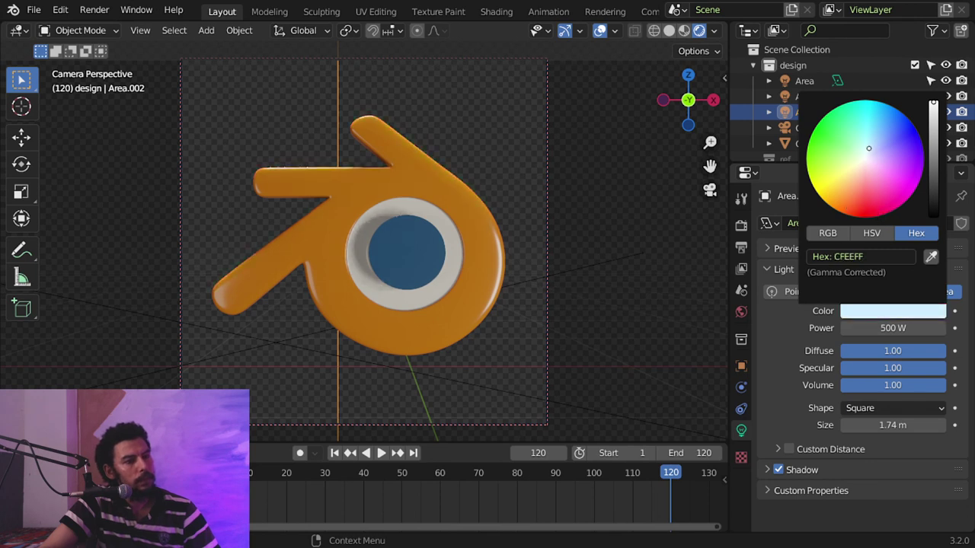
Step: Preview the lit spin, and pull the camera back slightly to leave more space around the logo
click(383, 454)
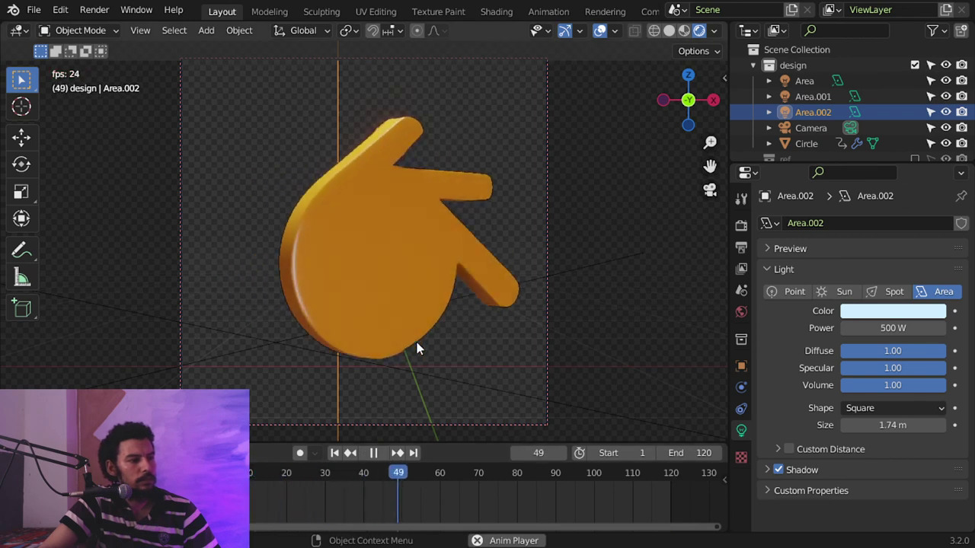
key(Escape)
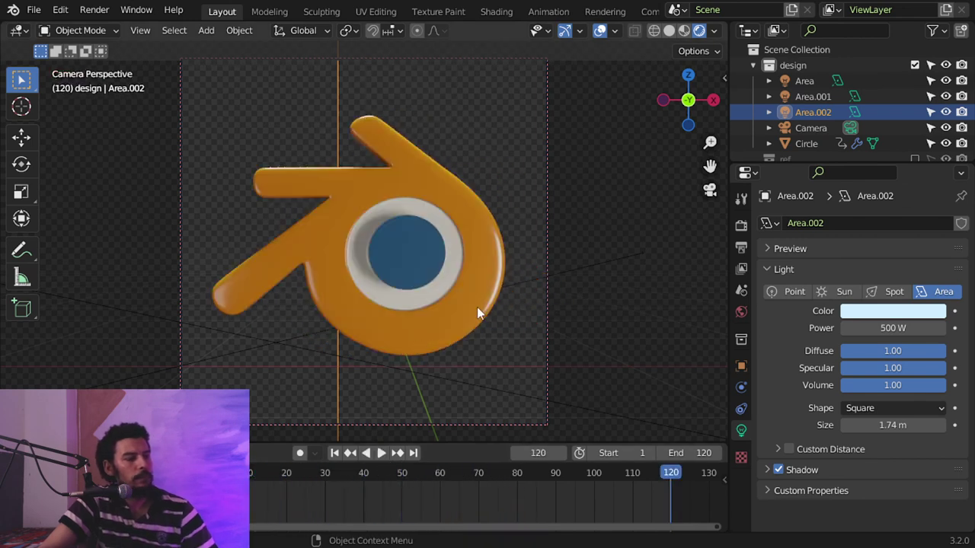
ctrl+middle_drag(449, 289, 442, 283)
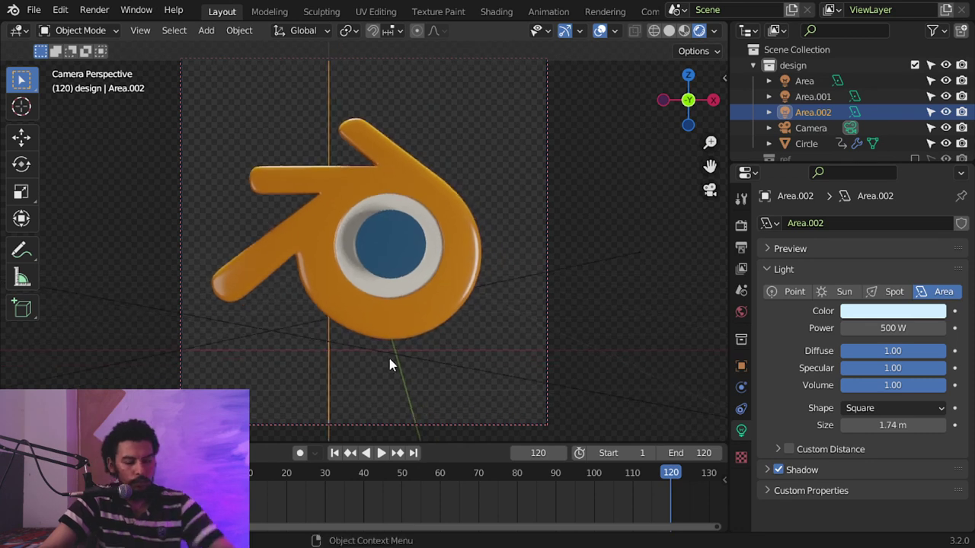
Step: Step through the frames around the end of the spin, return to frame 1 and play the animation through
key(Right)
key(Right)
key(Right)
key(Right)
key(Right)
key(Right)
key(Right)
key(Right)
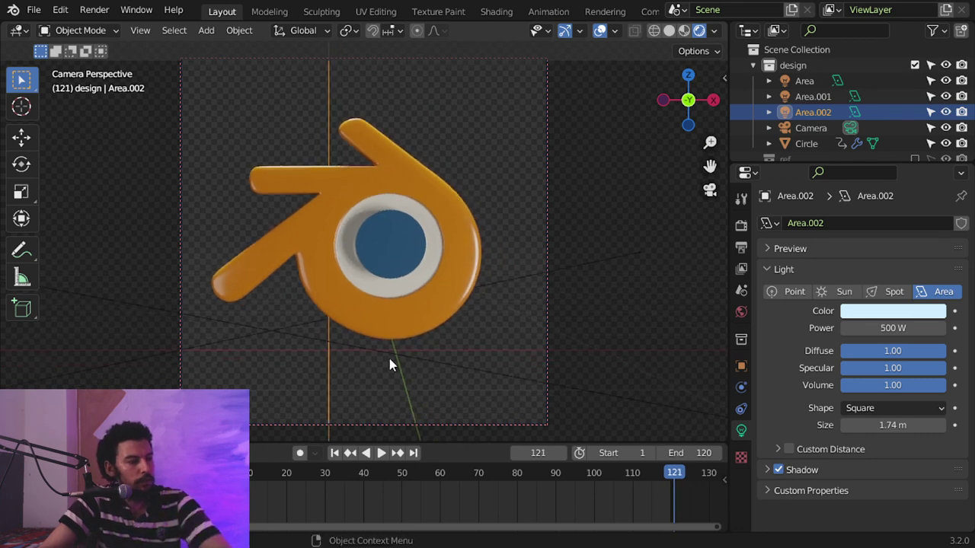
click(337, 454)
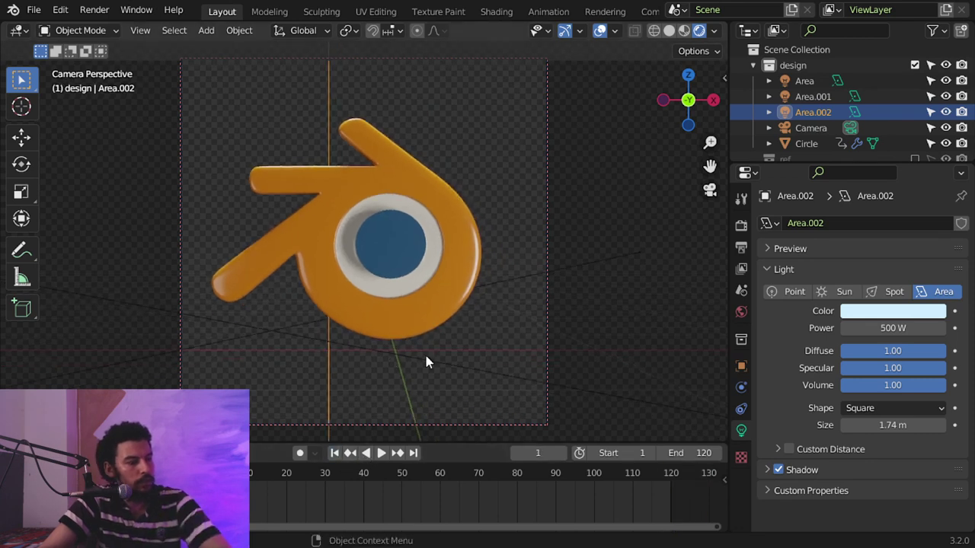
click(382, 453)
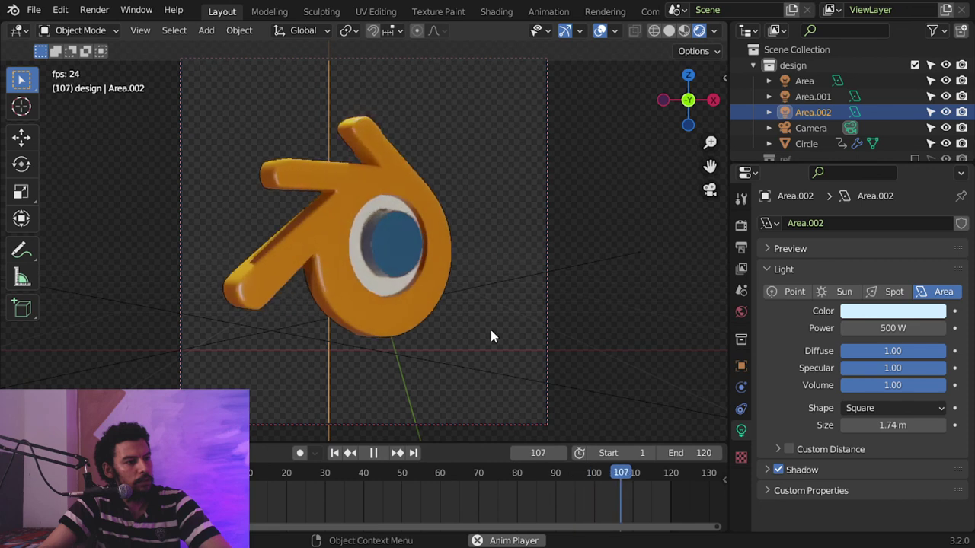
key(Escape)
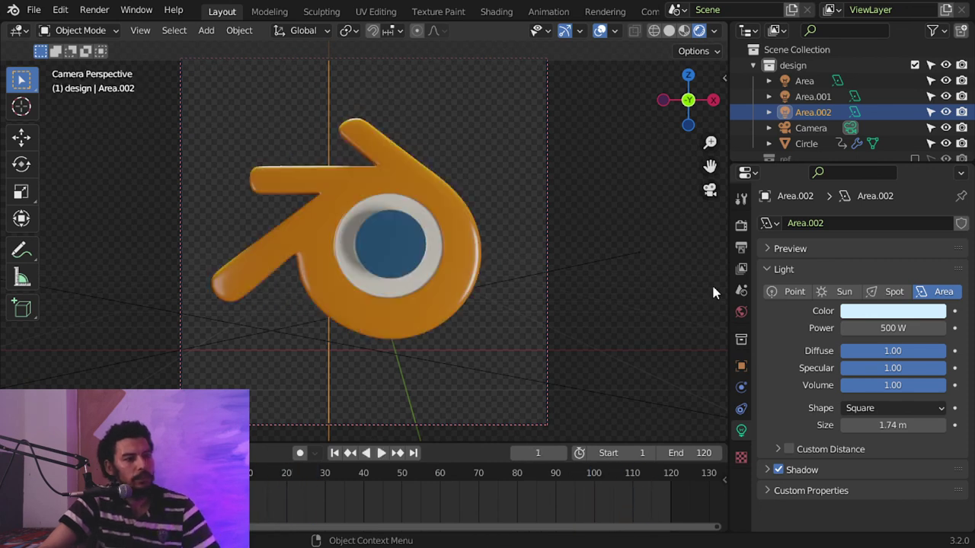
Step: Try FFmpeg Video as the render output's file format
click(741, 247)
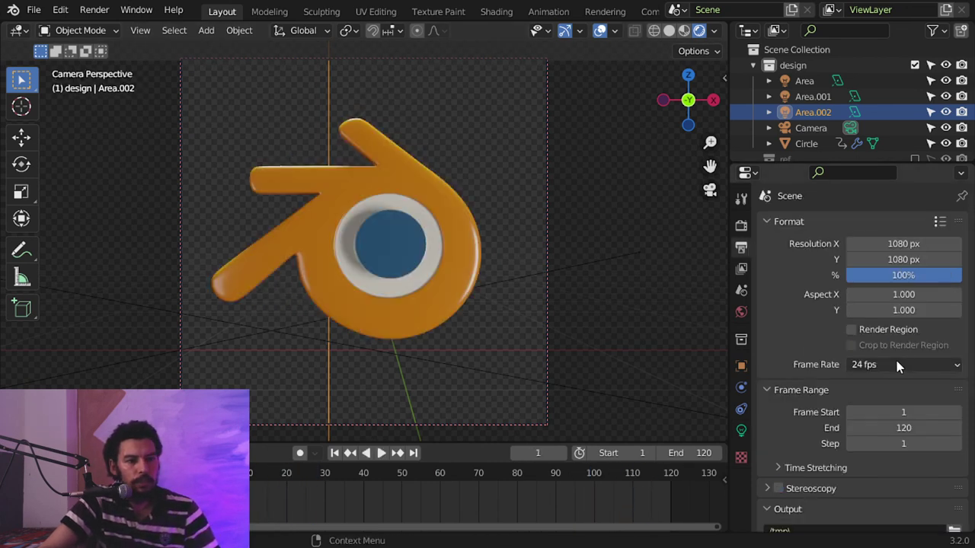
click(769, 222)
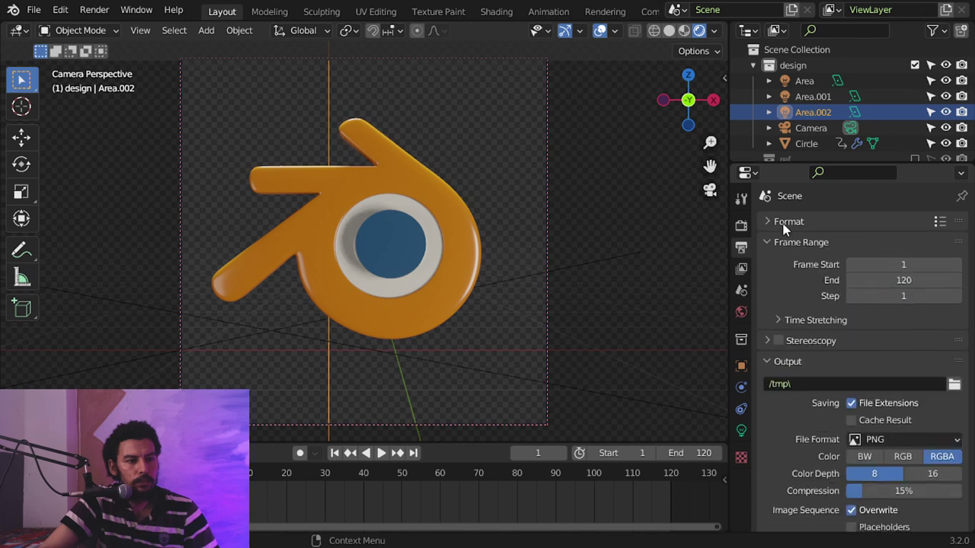
click(889, 439)
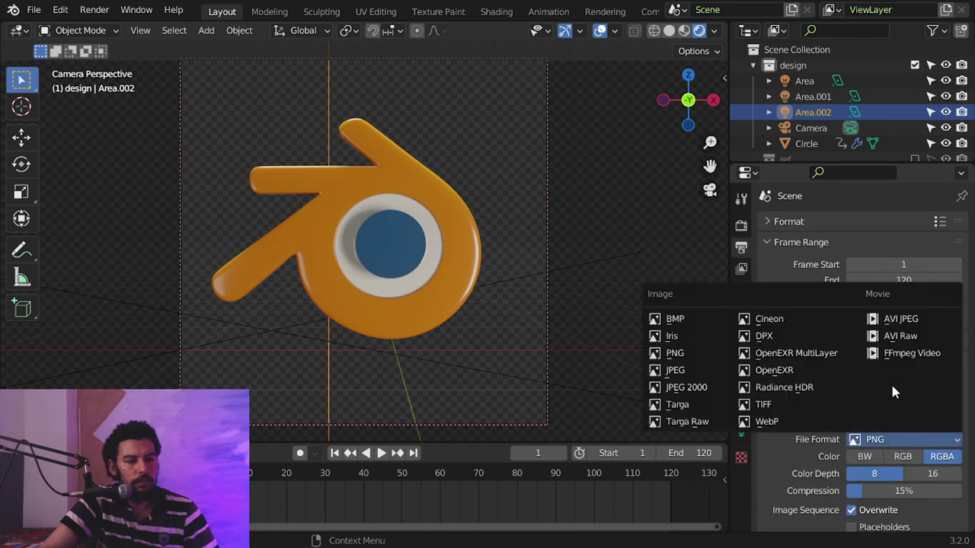
click(923, 355)
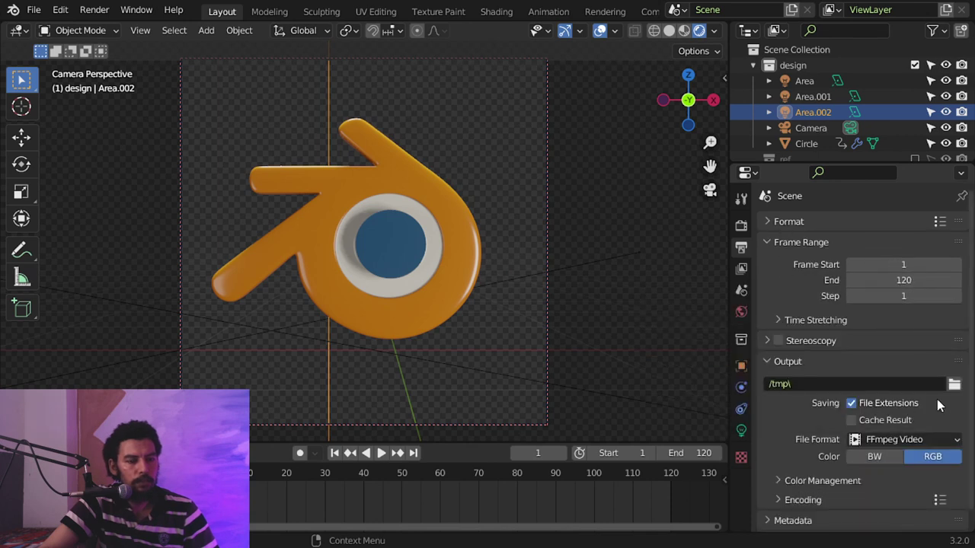
Step: Set the render output's file format to PNG with RGBA colour, and review the remaining output settings
click(908, 440)
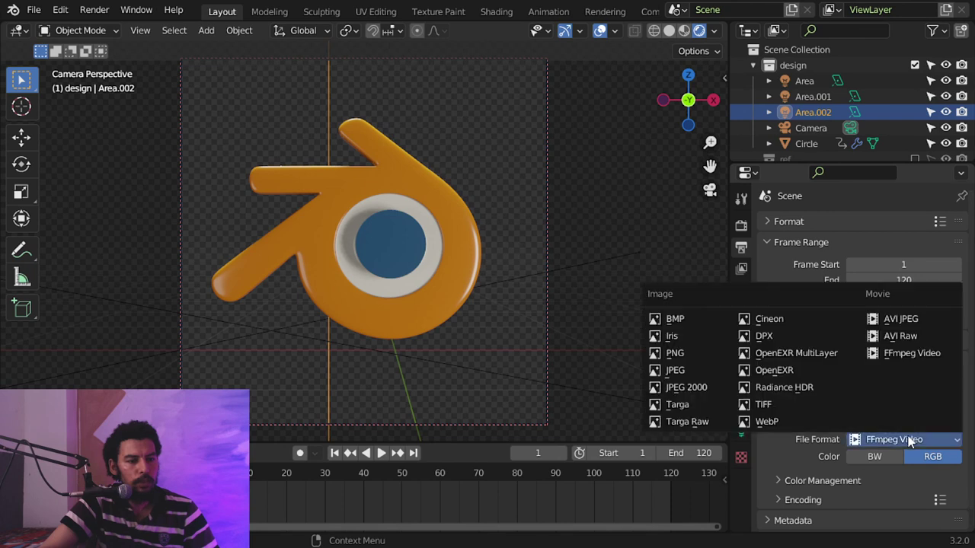
click(681, 354)
click(942, 456)
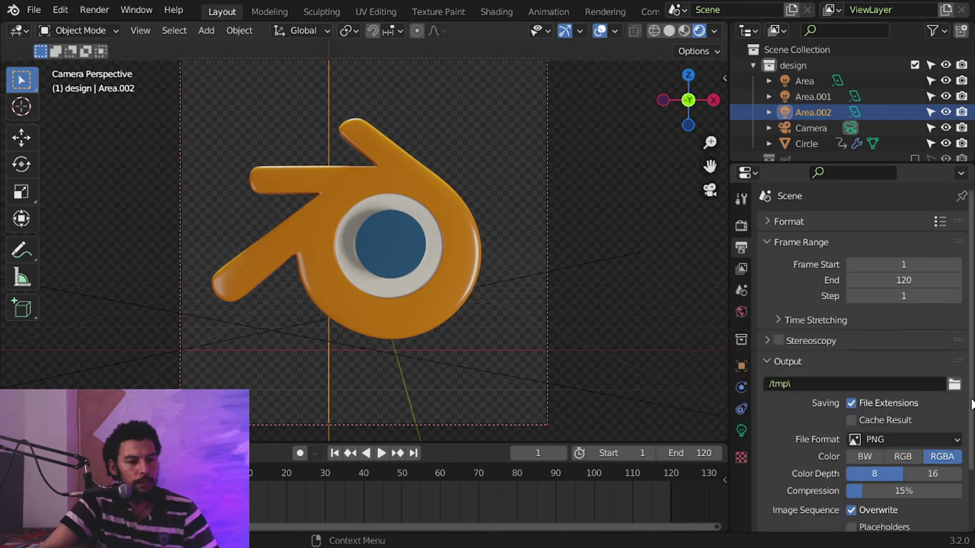
scroll(836, 349, down, 2)
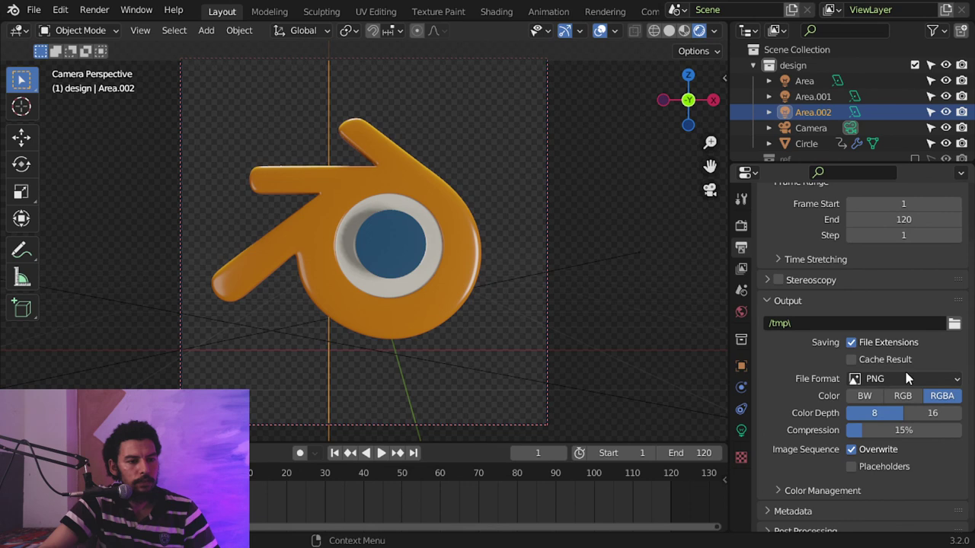
click(844, 491)
click(844, 492)
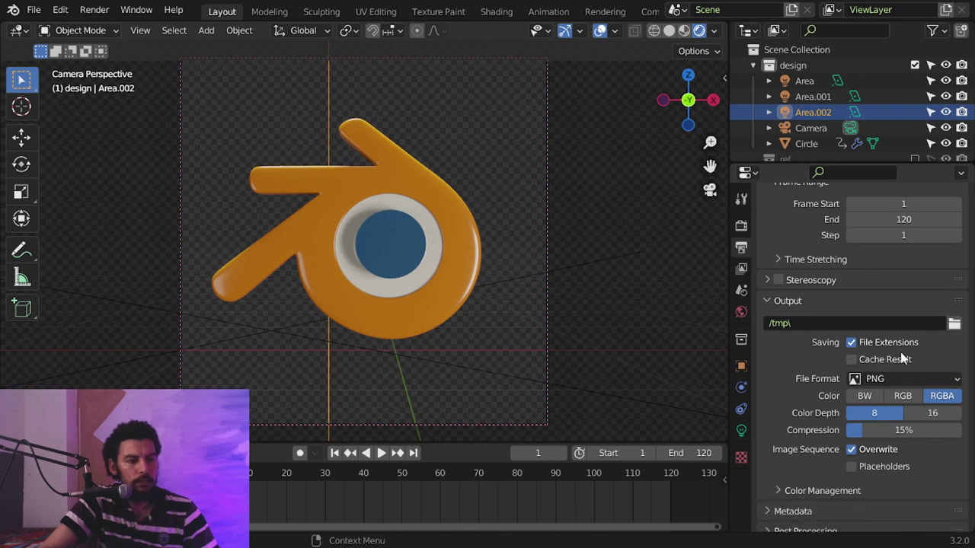
scroll(818, 426, down, 1)
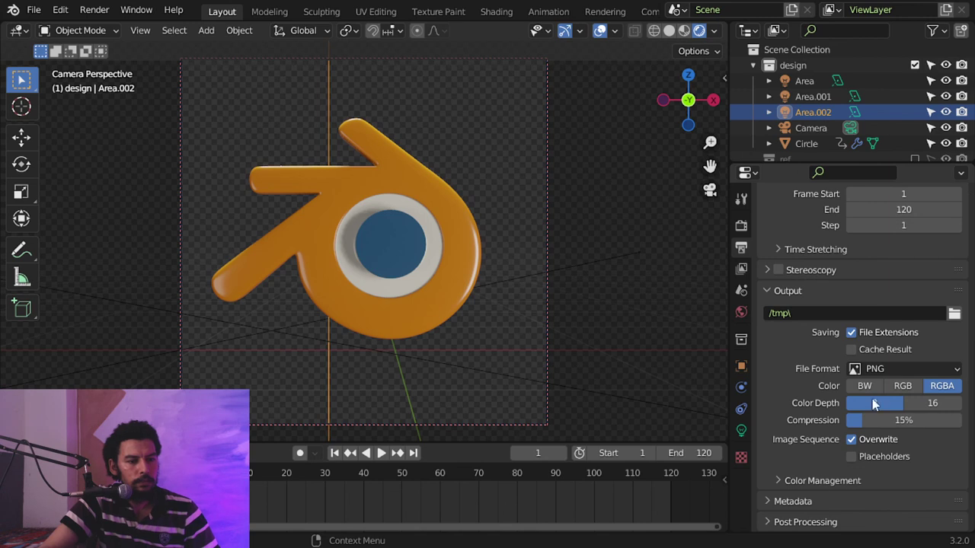